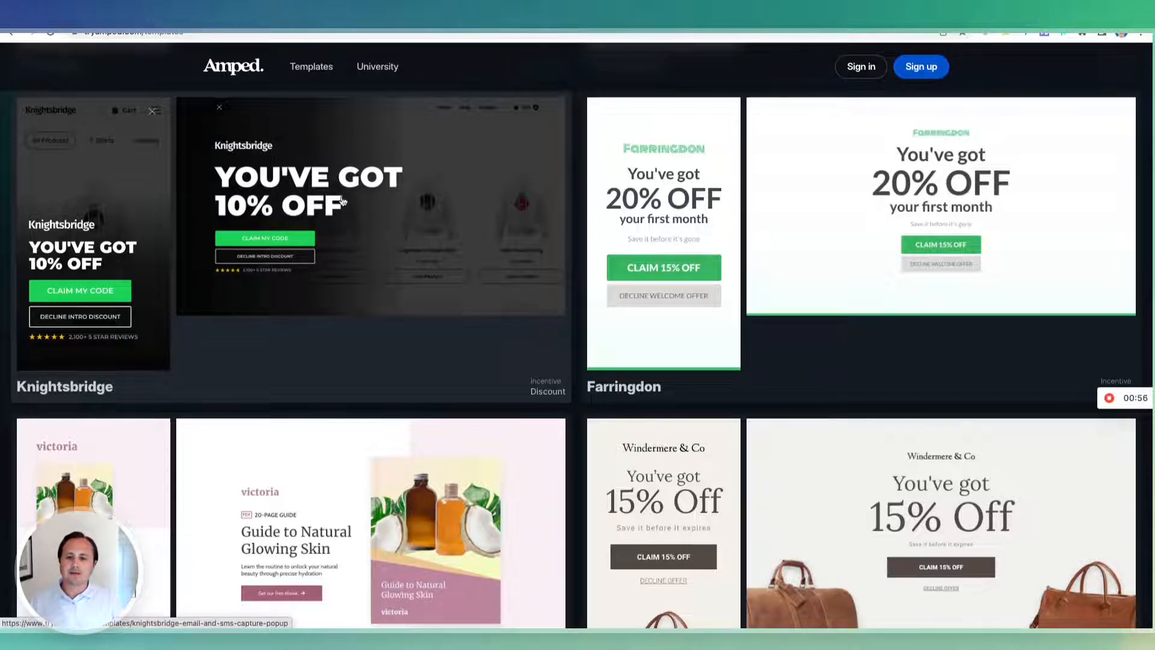
Open the Knightsbridge template's detail page from the Templates gallery.
{"action": "scroll", "coordinate": [344, 201], "scroll_direction": "up", "scroll_amount": 2}
{"action": "left_click", "coordinate": [380, 348]}
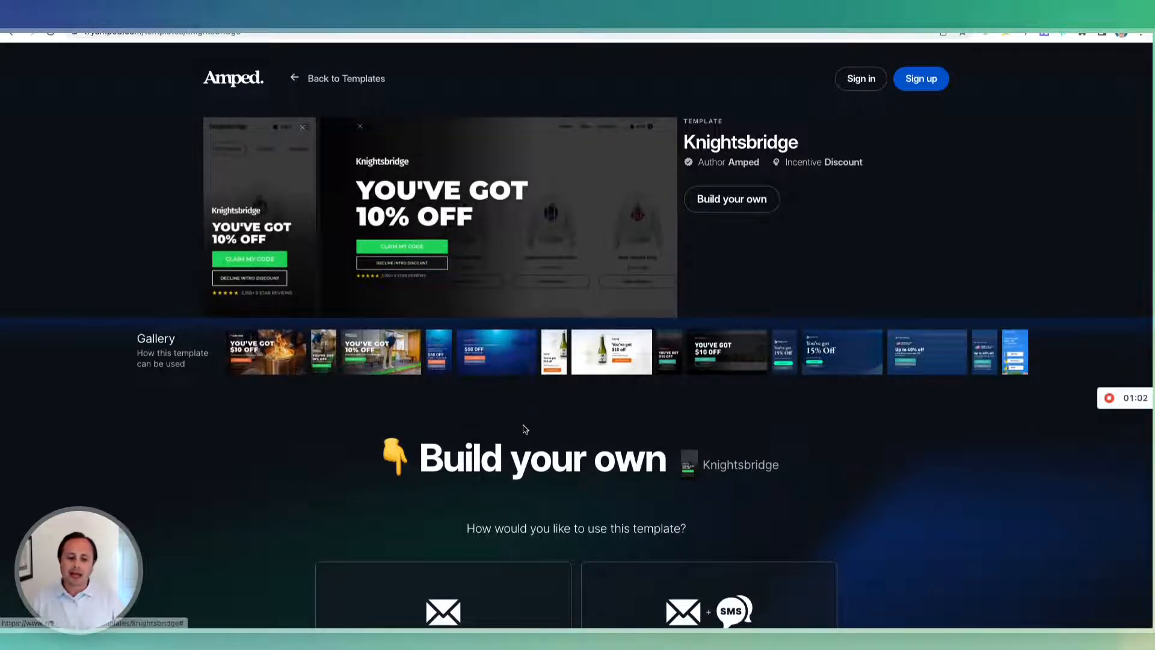
{"action": "left_click", "coordinate": [323, 358]}
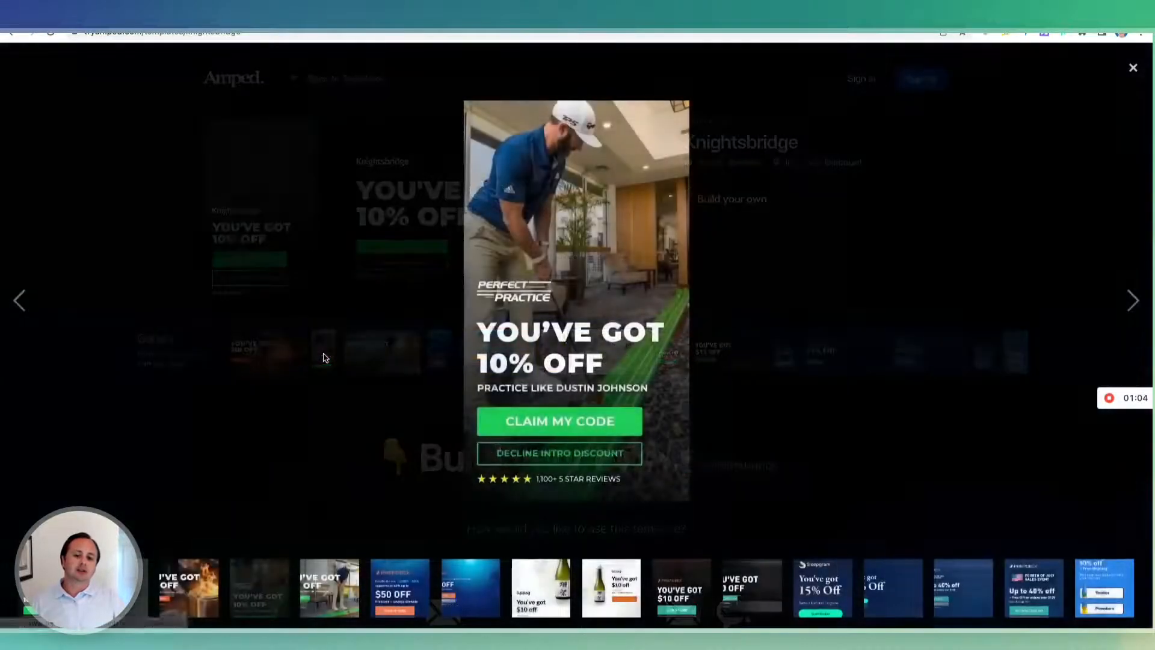
{"action": "key", "text": "Right"}
{"action": "key", "text": "Right"}
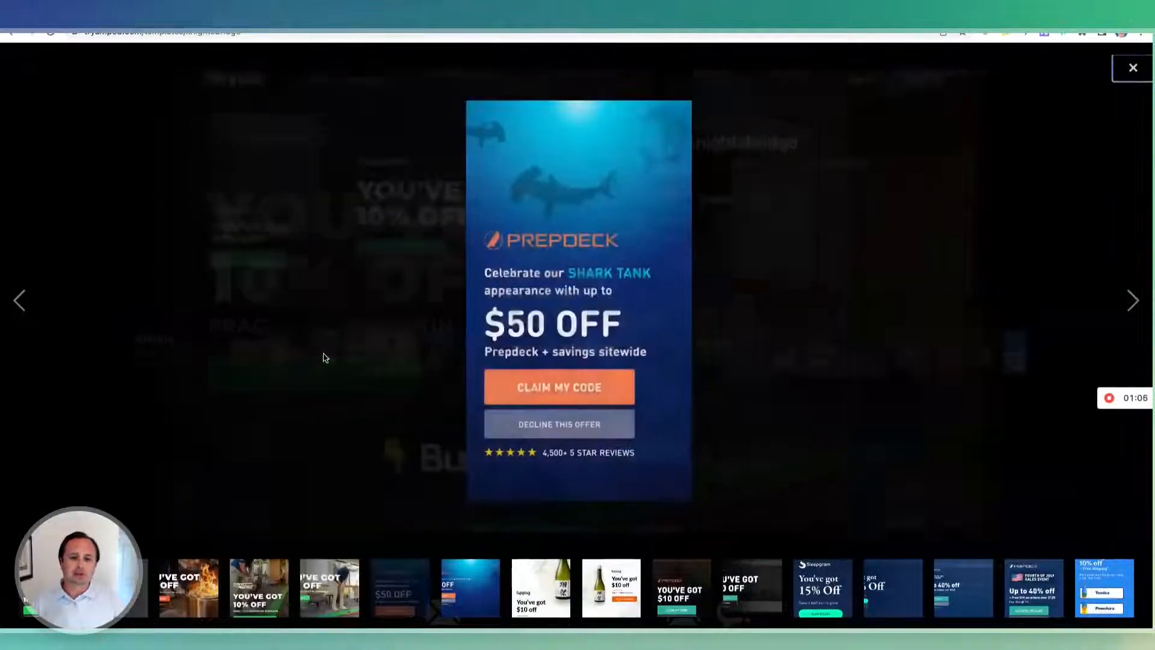
{"action": "key", "text": "Left"}
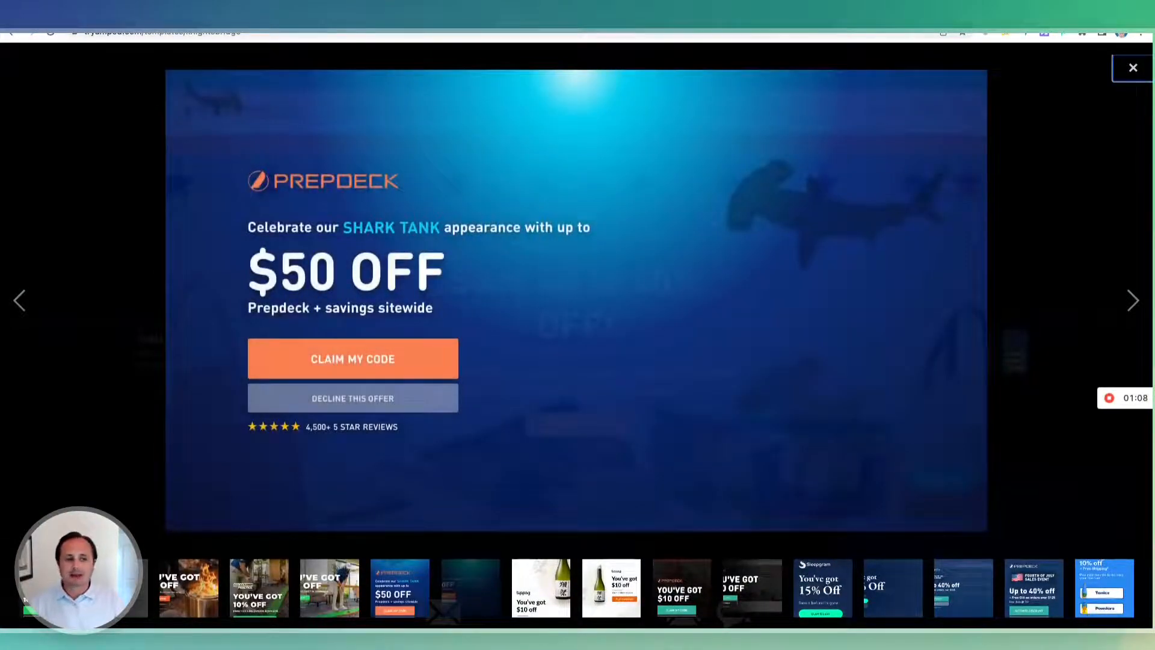
{"action": "left_click", "coordinate": [1134, 68]}
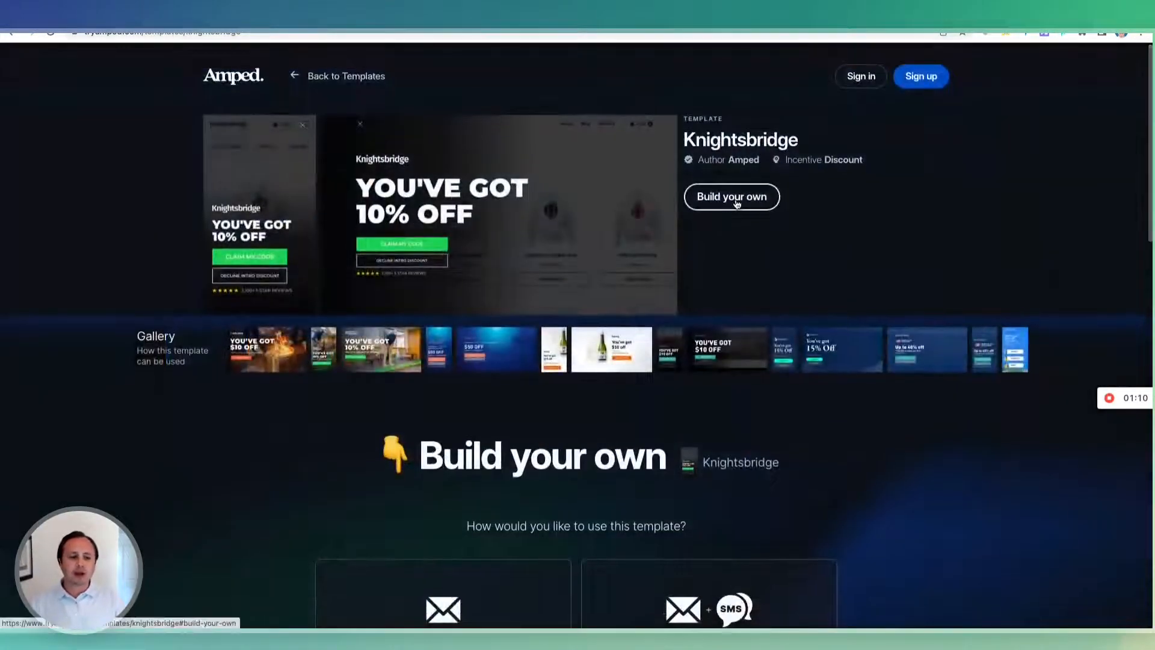
Build your own Knightsbridge setup: Email + SMS capture, legal-copy-only consent, phone input field.
{"action": "left_click", "coordinate": [737, 197]}
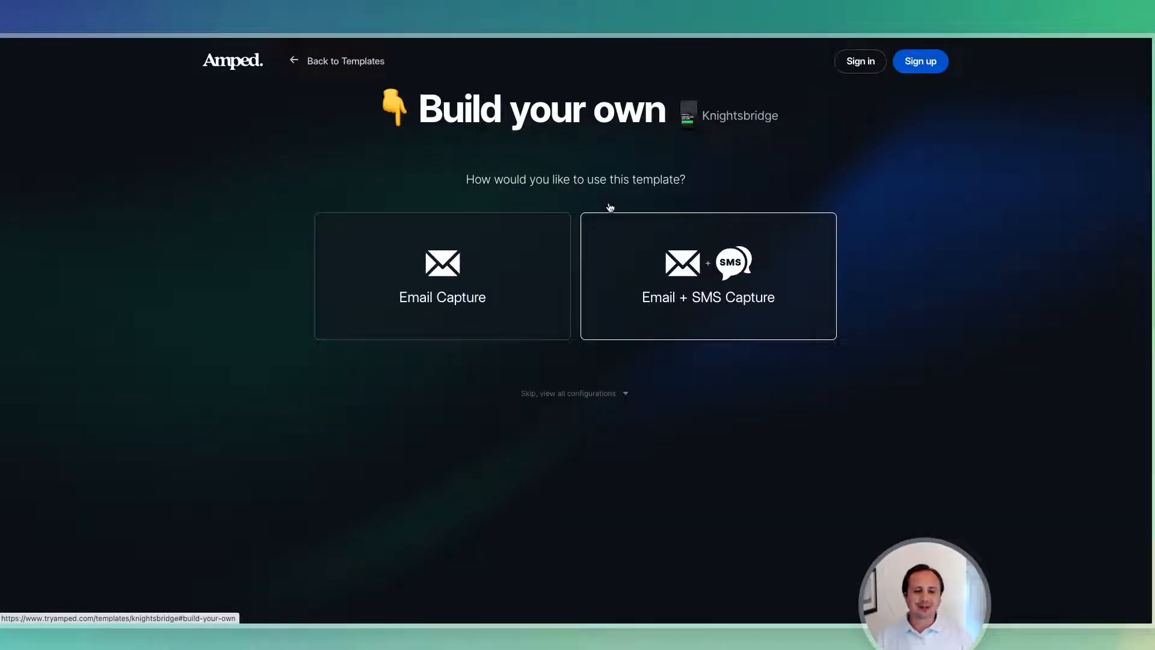
{"action": "left_click", "coordinate": [686, 301]}
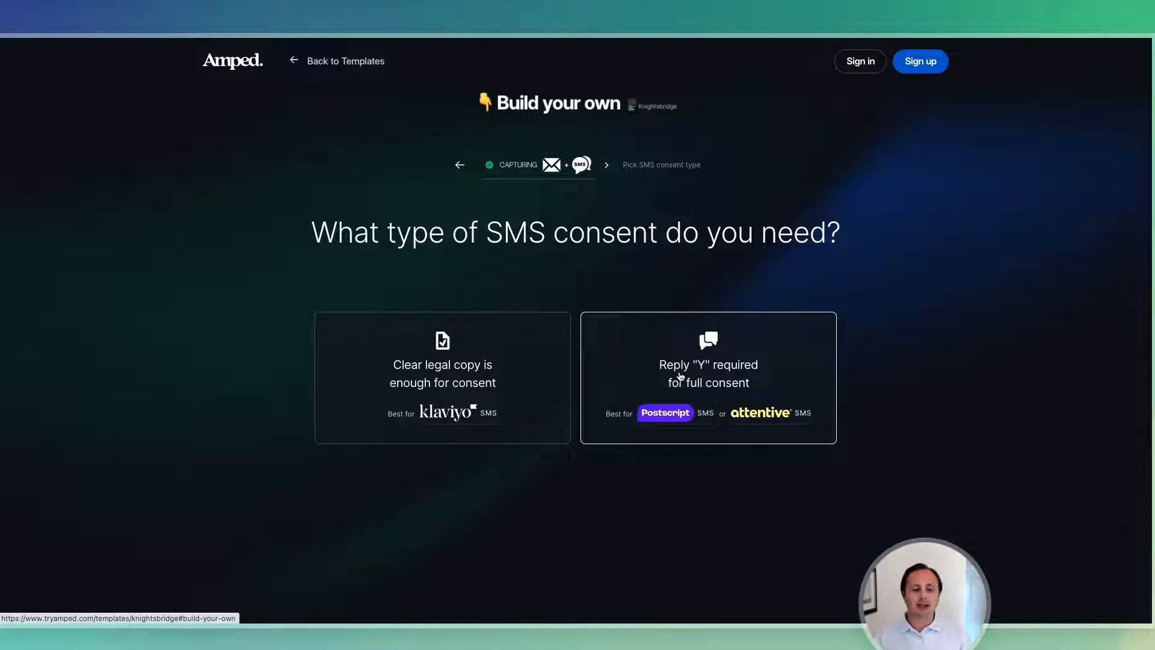
{"action": "left_click", "coordinate": [451, 415]}
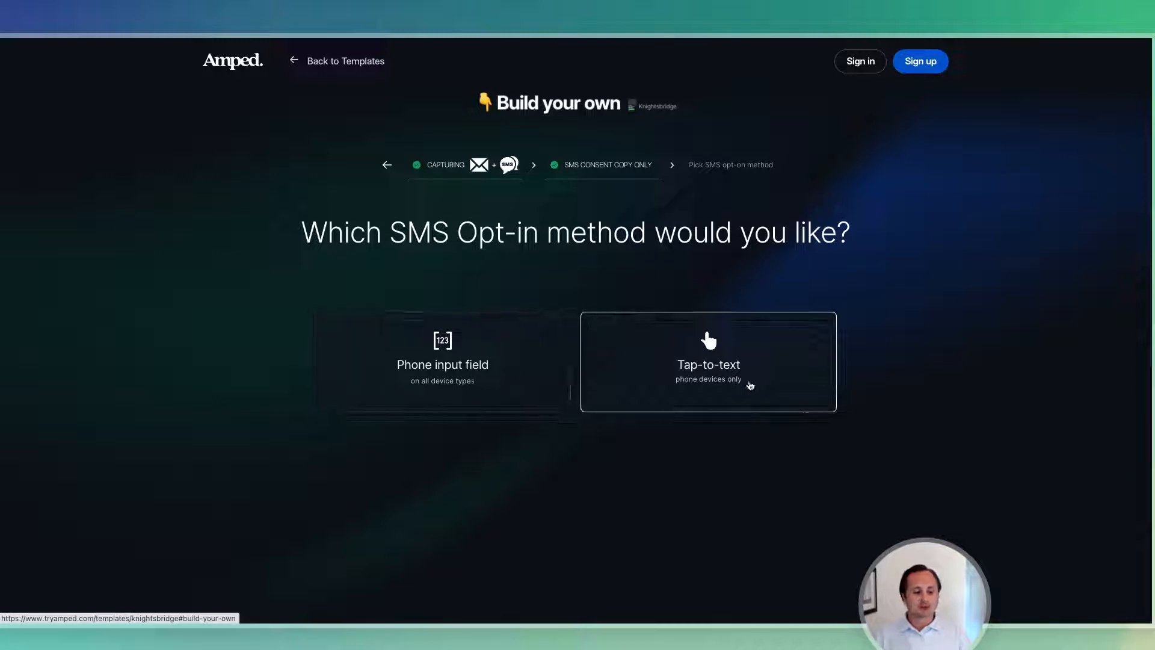
{"action": "left_click", "coordinate": [489, 373]}
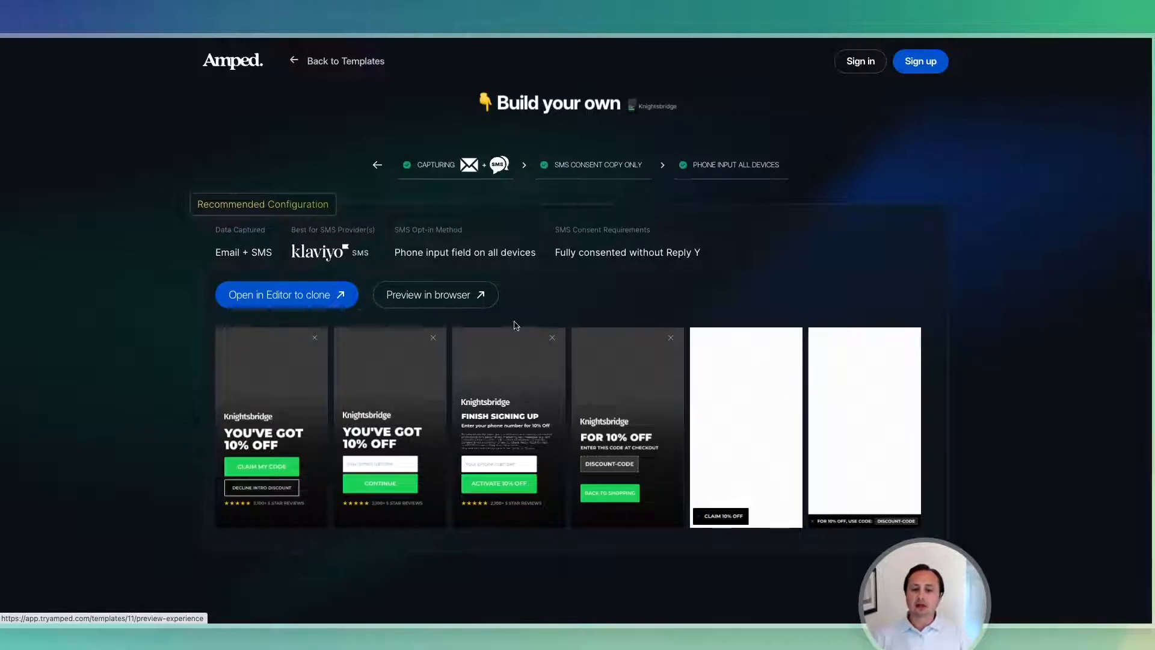
{"action": "left_click", "coordinate": [445, 298]}
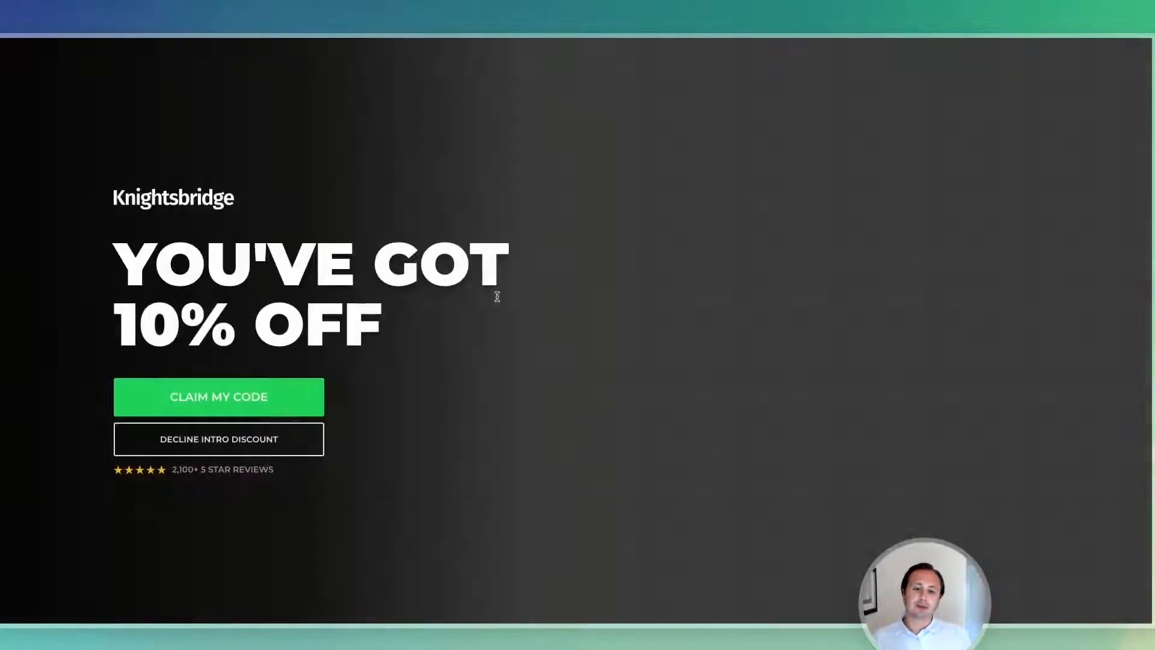
{"action": "left_click", "coordinate": [282, 402]}
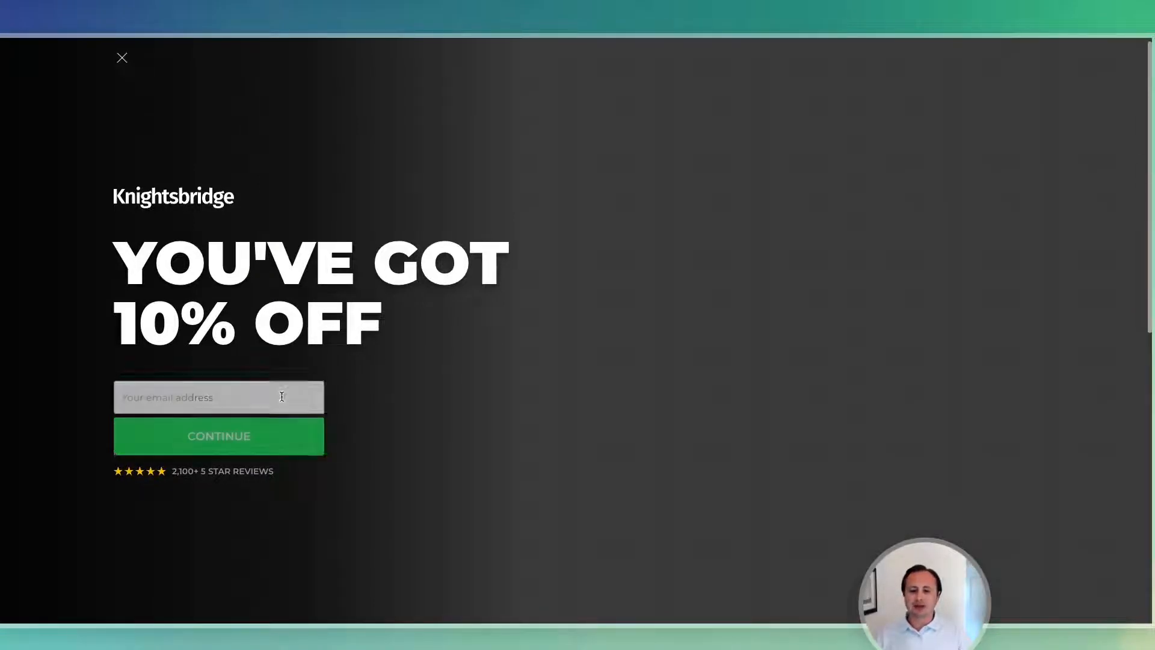
{"action": "left_click", "coordinate": [122, 59]}
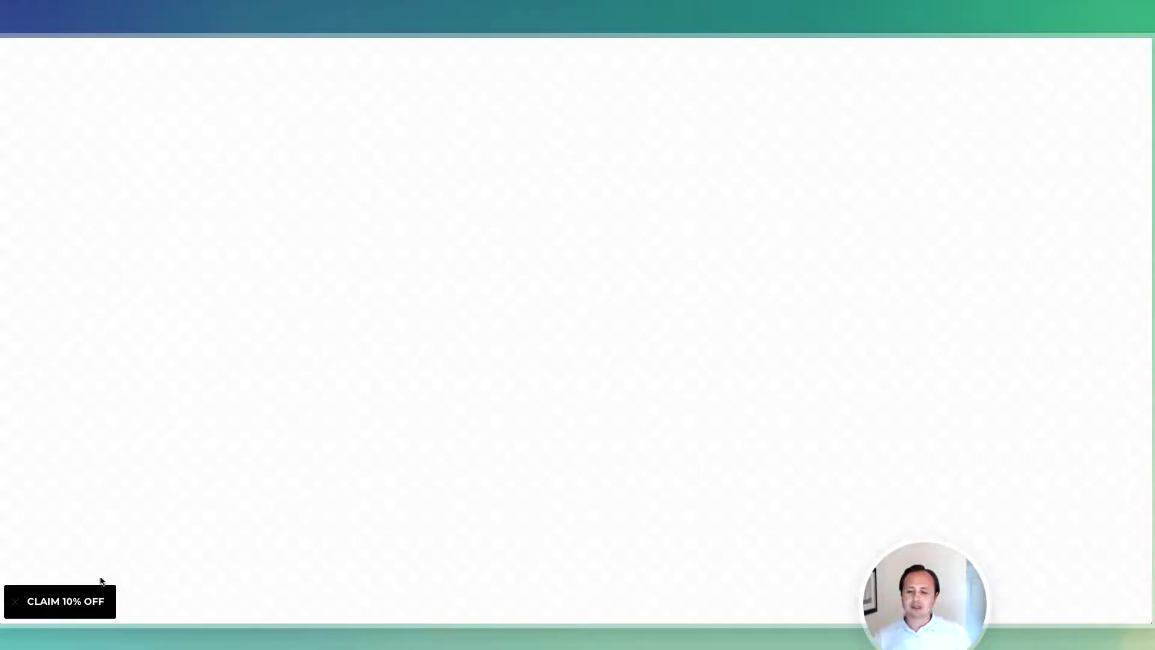
{"action": "left_click", "coordinate": [79, 609]}
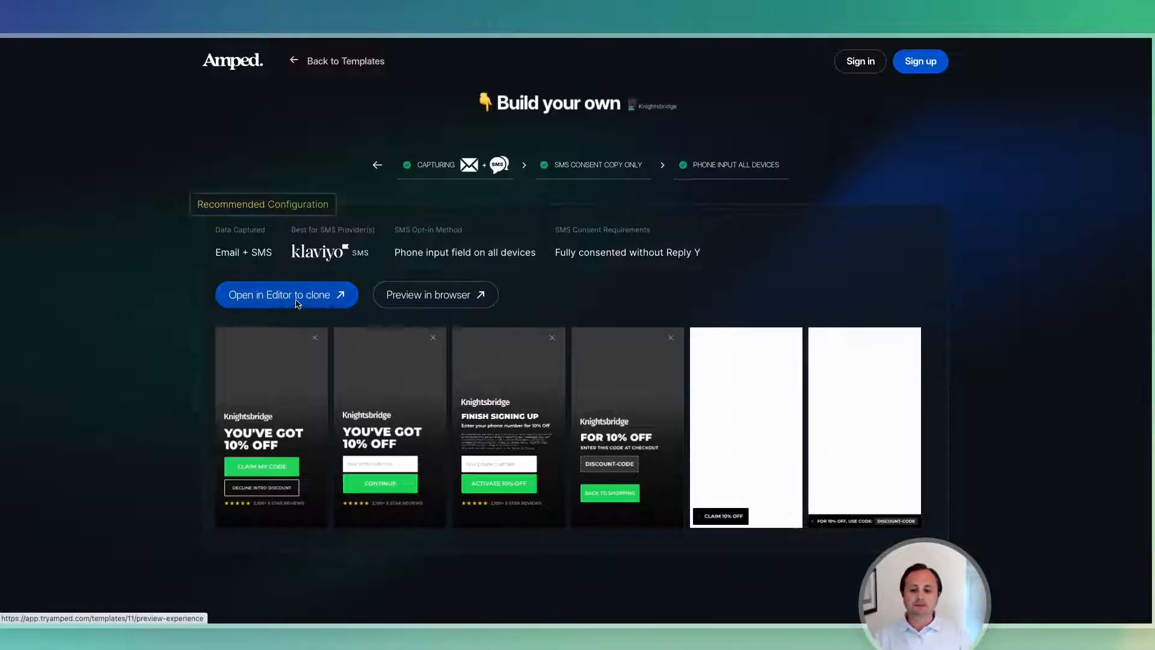
Open the Knightsbridge template in the editor to clone, and review its four steps on the canvas.
{"action": "left_click", "coordinate": [295, 298]}
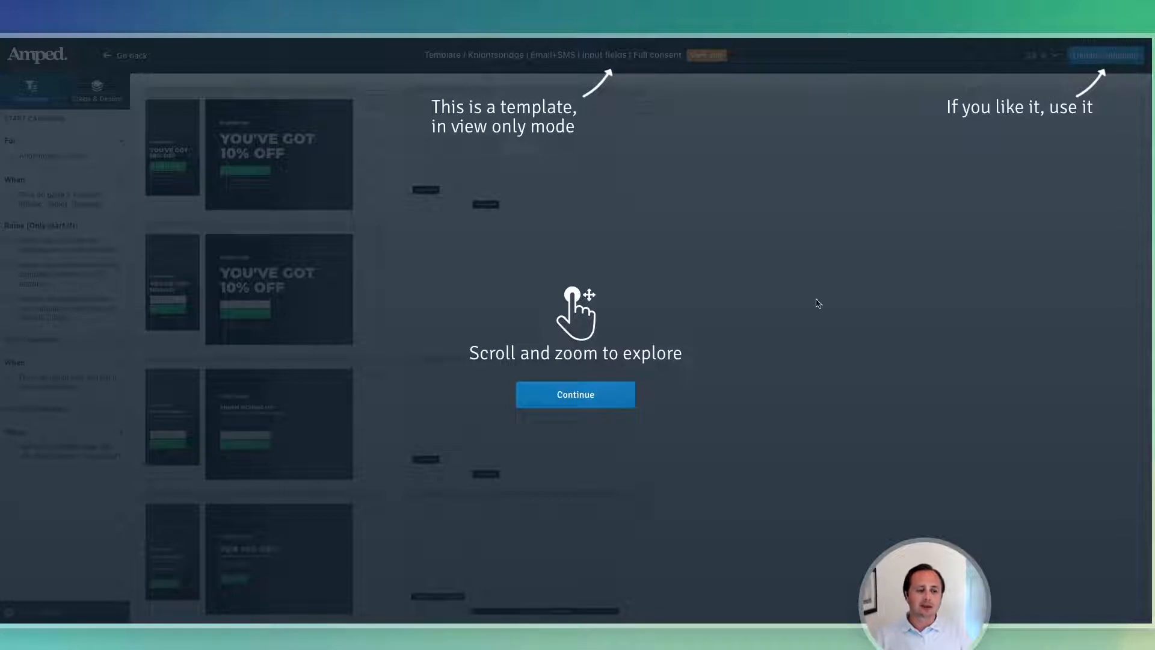
{"action": "left_click", "coordinate": [582, 403]}
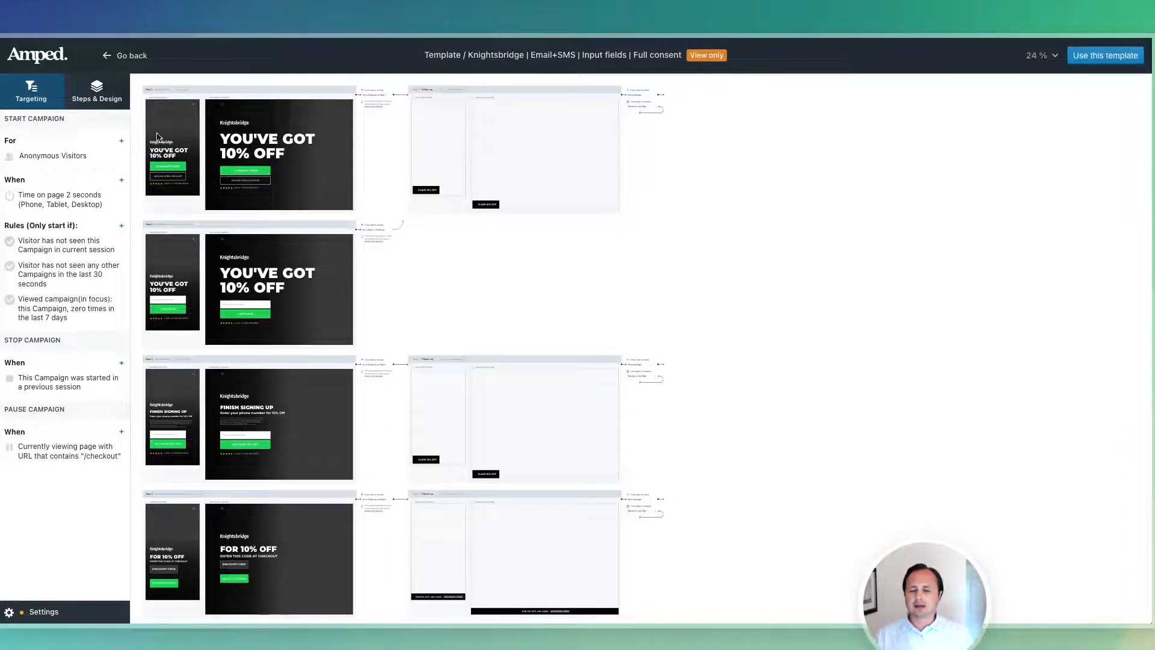
{"action": "scroll", "coordinate": [171, 256], "scroll_direction": "up", "scroll_amount": 5}
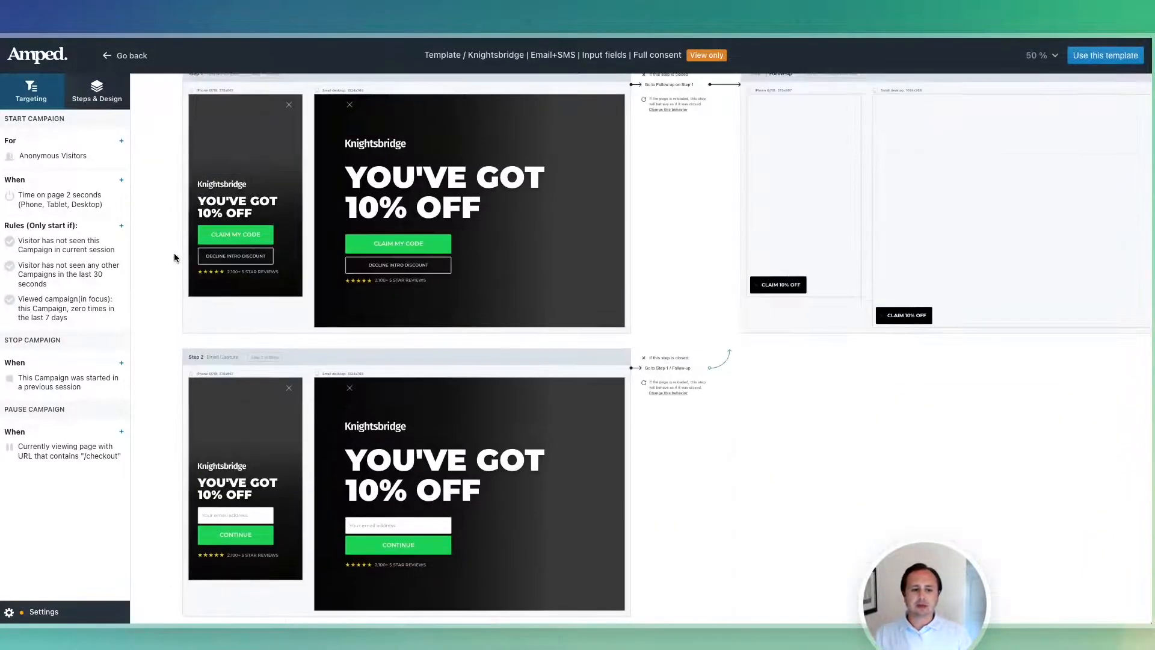
{"action": "scroll", "coordinate": [174, 253], "scroll_direction": "up", "scroll_amount": 2}
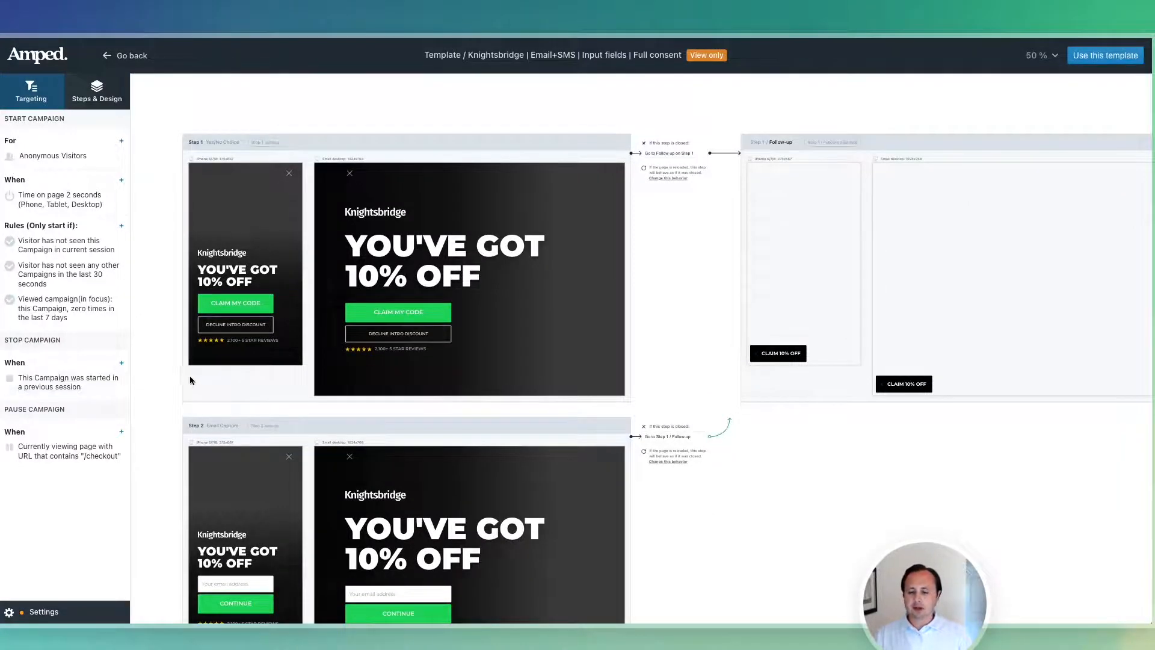
{"action": "scroll", "coordinate": [193, 379], "scroll_direction": "down", "scroll_amount": 18}
{"action": "scroll", "coordinate": [192, 382], "scroll_direction": "down", "scroll_amount": 1}
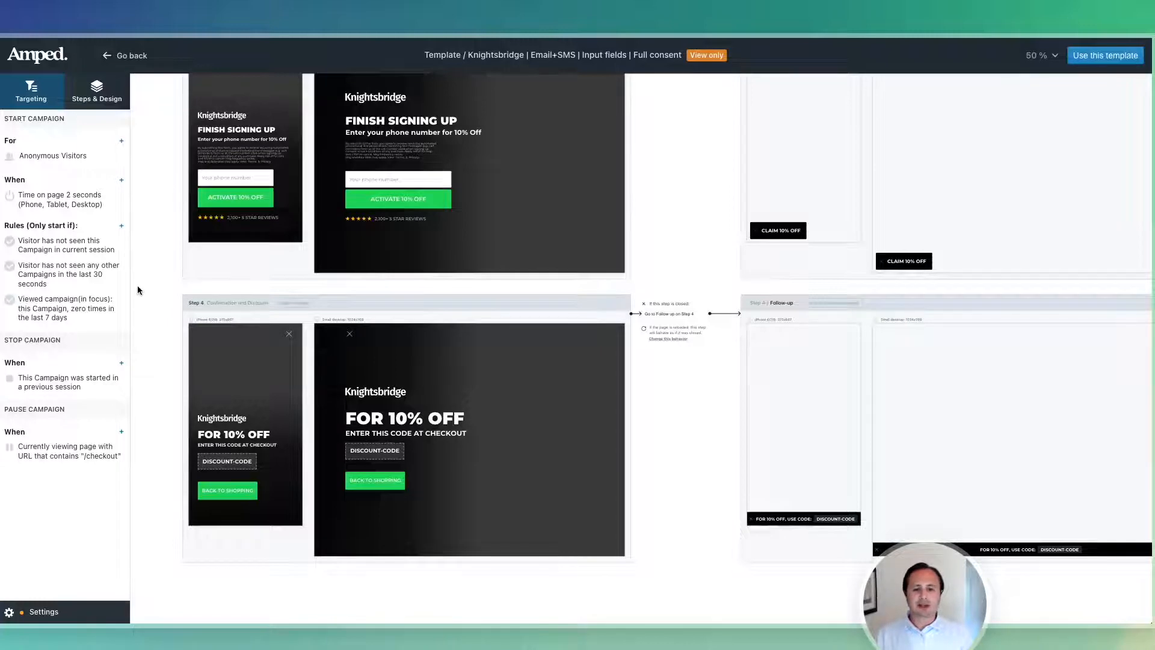
{"action": "scroll", "coordinate": [361, 364], "scroll_direction": "up", "scroll_amount": 4}
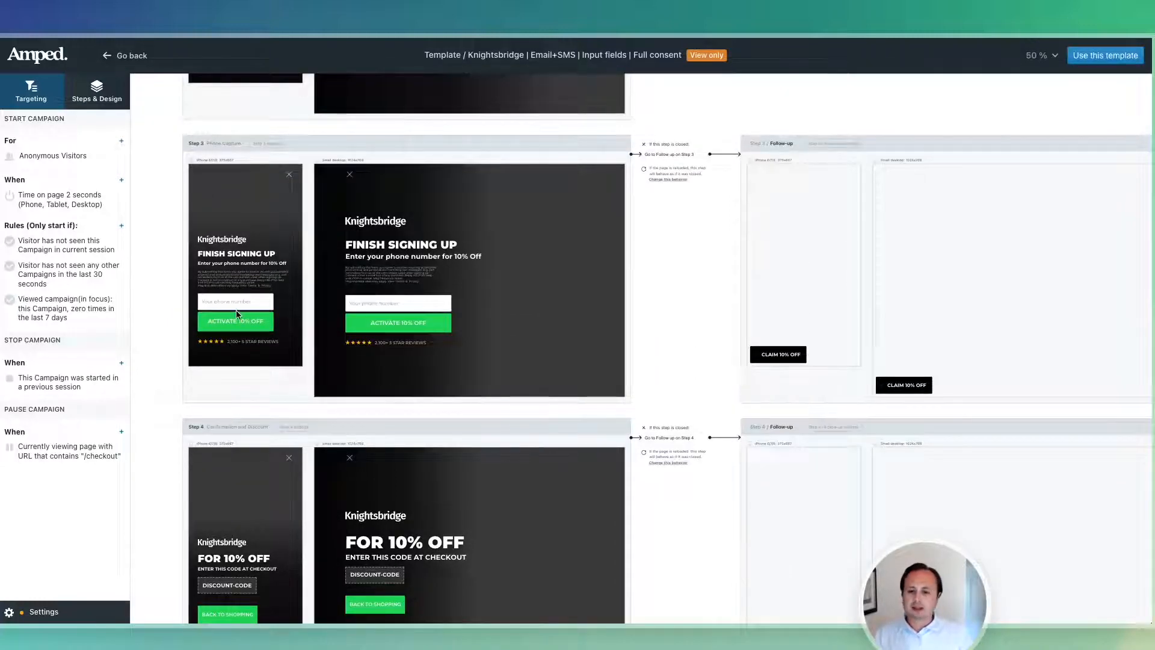
{"action": "scroll", "coordinate": [236, 309], "scroll_direction": "up", "scroll_amount": 15}
{"action": "scroll", "coordinate": [236, 316], "scroll_direction": "up", "scroll_amount": 1}
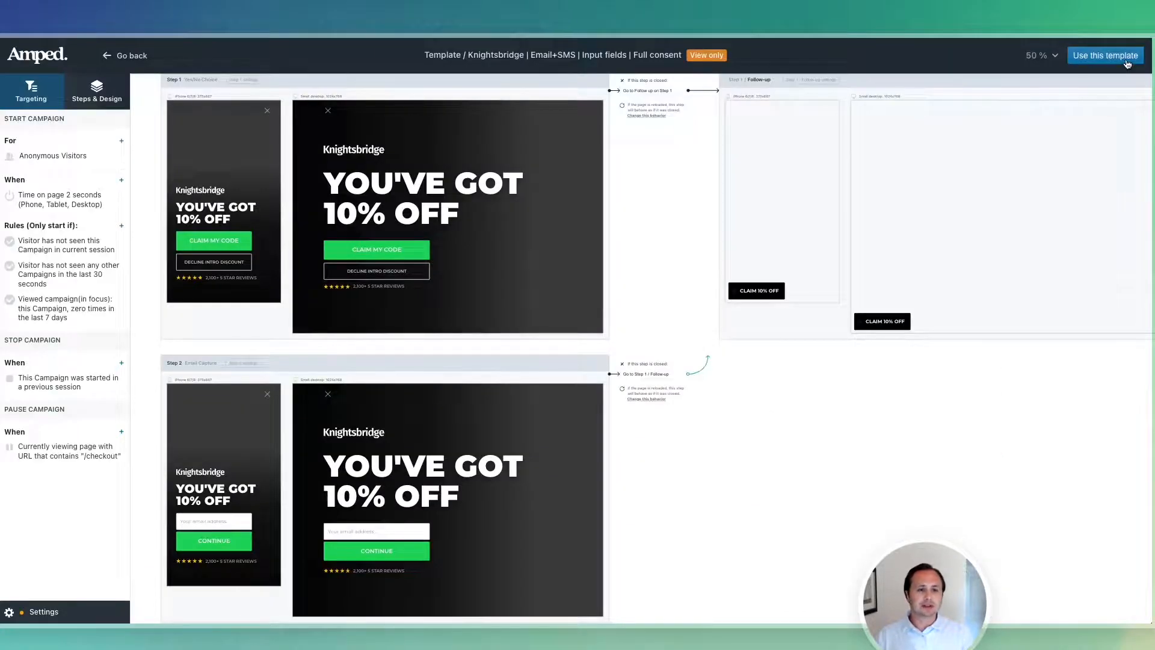
Sign up a new account with the company website, an e-mail, and autofilled name and phone.
{"action": "left_click", "coordinate": [1125, 59]}
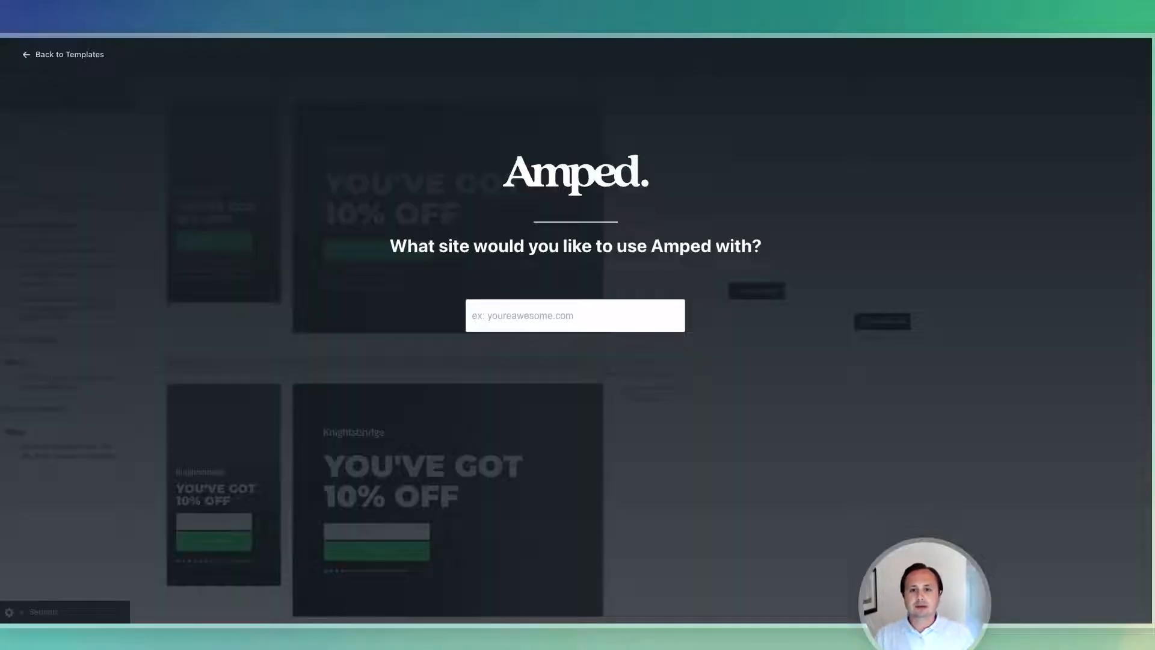
{"action": "left_click", "coordinate": [512, 318]}
{"action": "type", "text": "https://findyourhealthyplace.com/"}
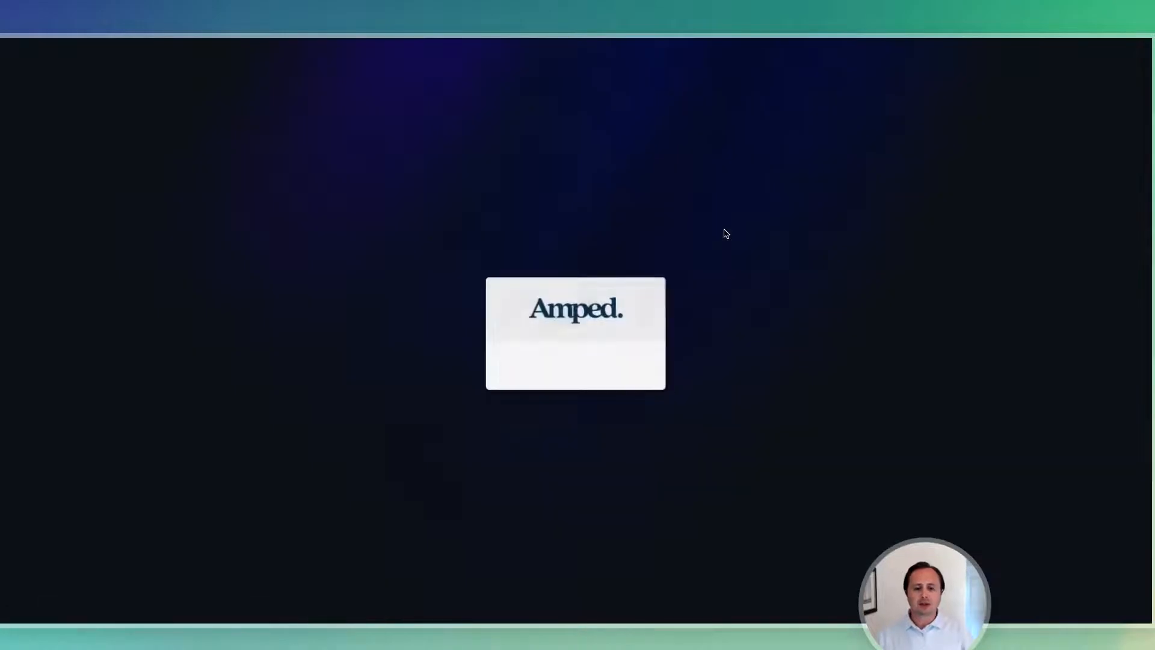
{"action": "left_click", "coordinate": [533, 287]}
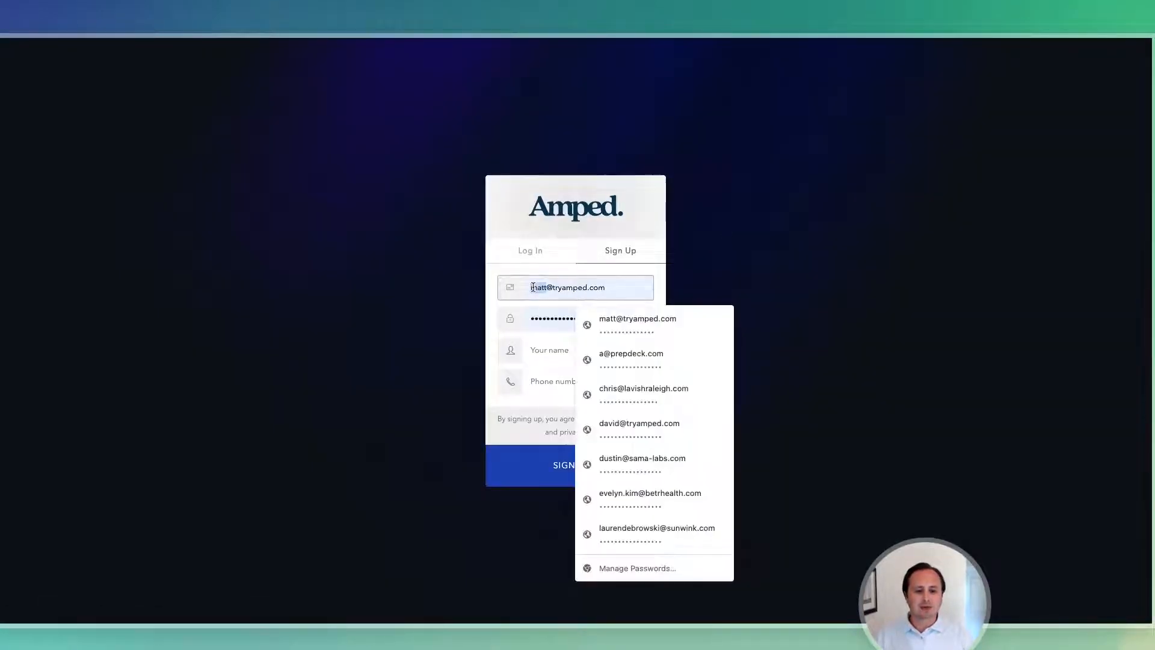
{"action": "left_click_drag", "start_coordinate": [533, 287], "coordinate": [547, 287]}
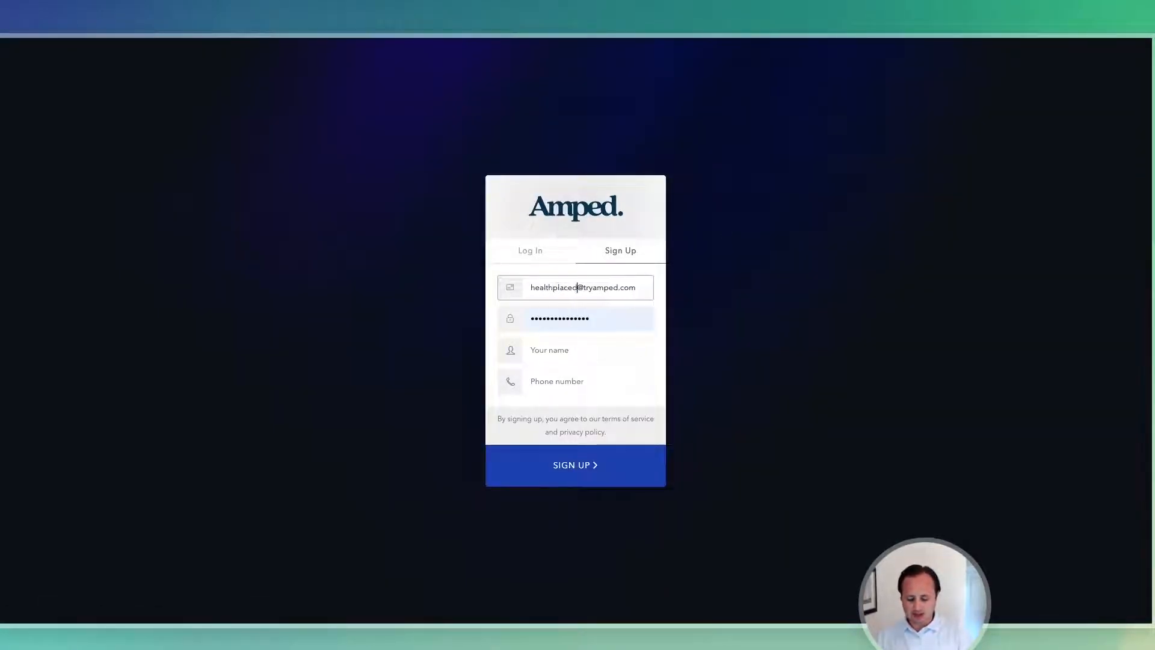
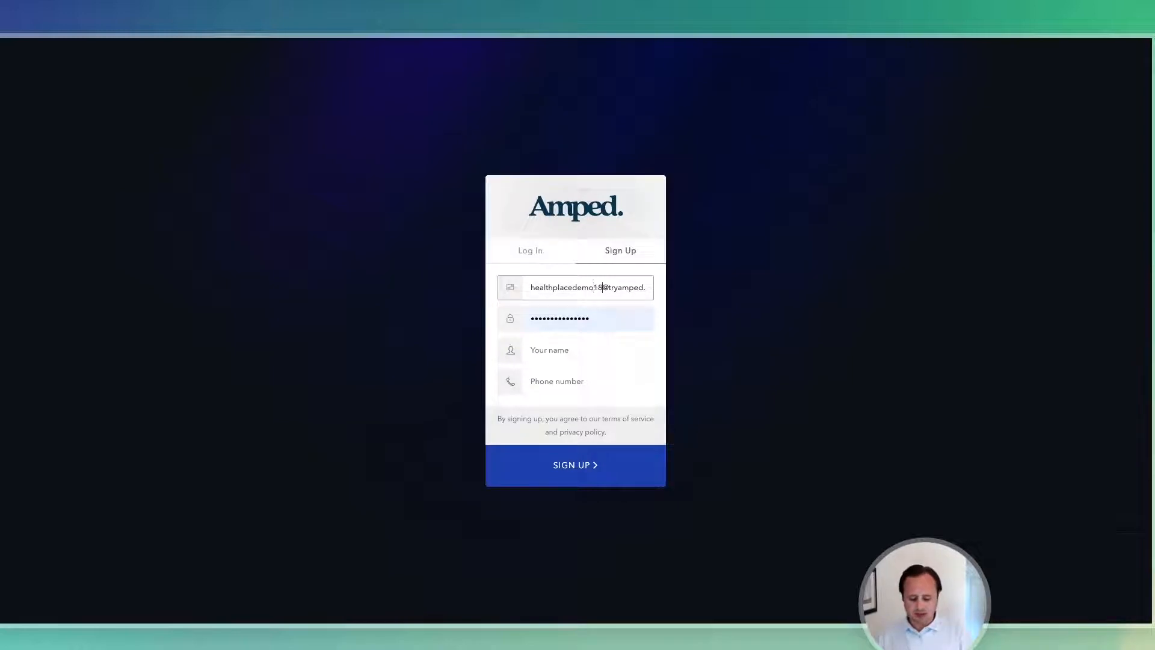
{"action": "left_click", "coordinate": [539, 349]}
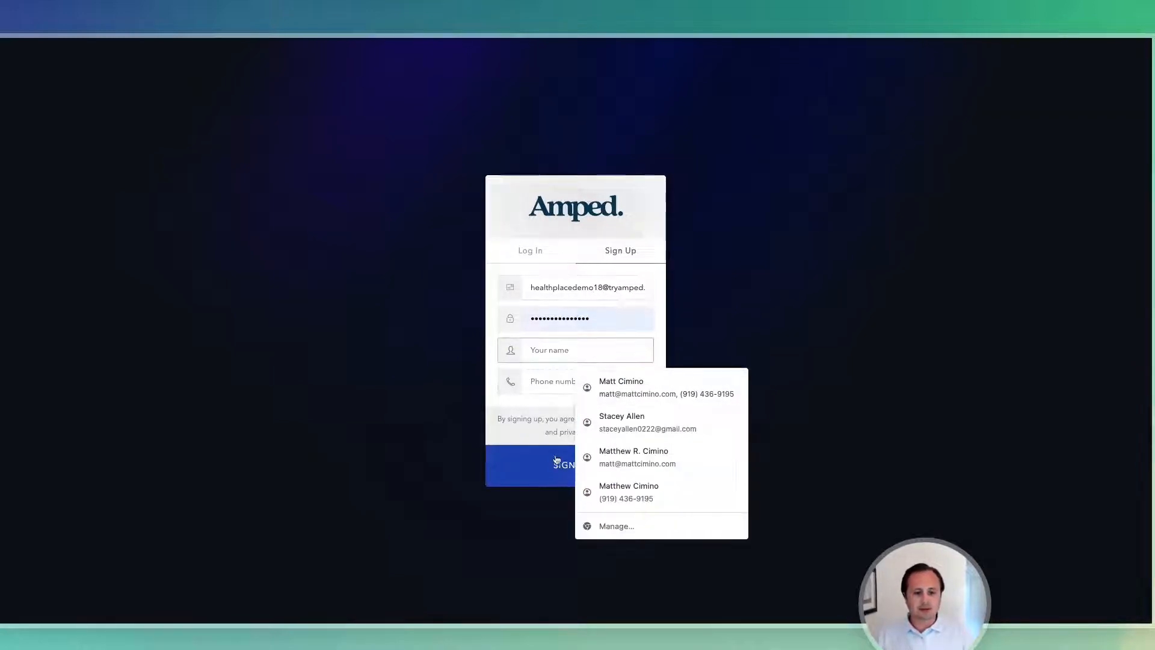
{"action": "left_click", "coordinate": [634, 390]}
{"action": "left_click", "coordinate": [535, 459]}
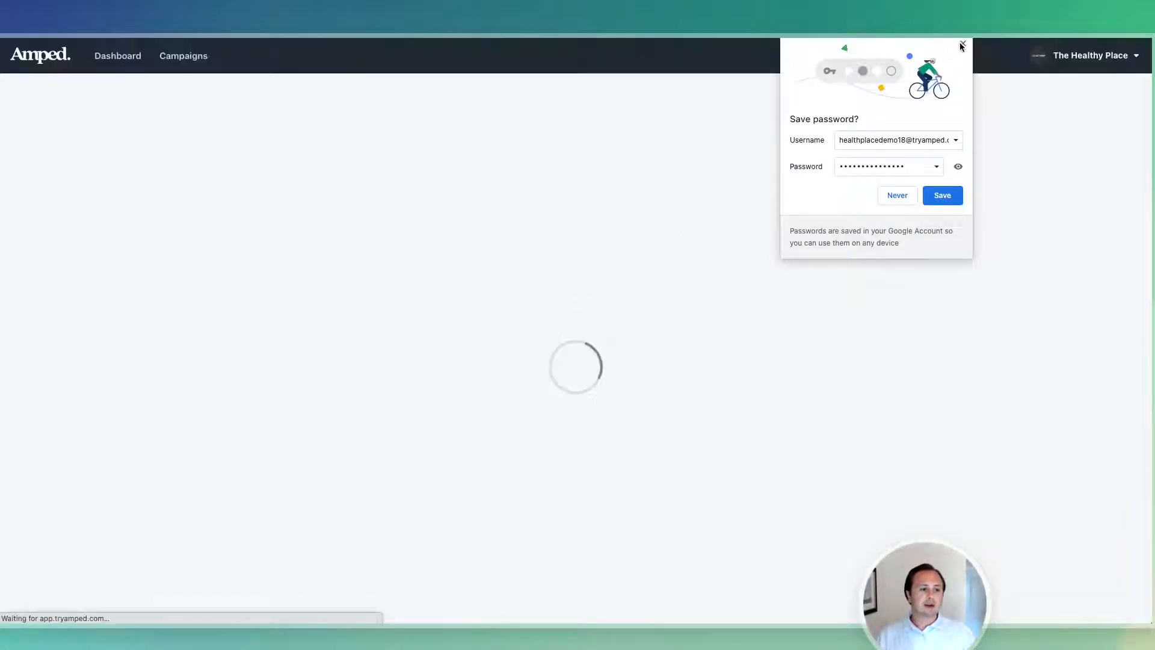
Dismiss the save-password prompt and open the 10% Off Sitewide Email and SMS Capture campaign.
{"action": "left_click", "coordinate": [962, 45]}
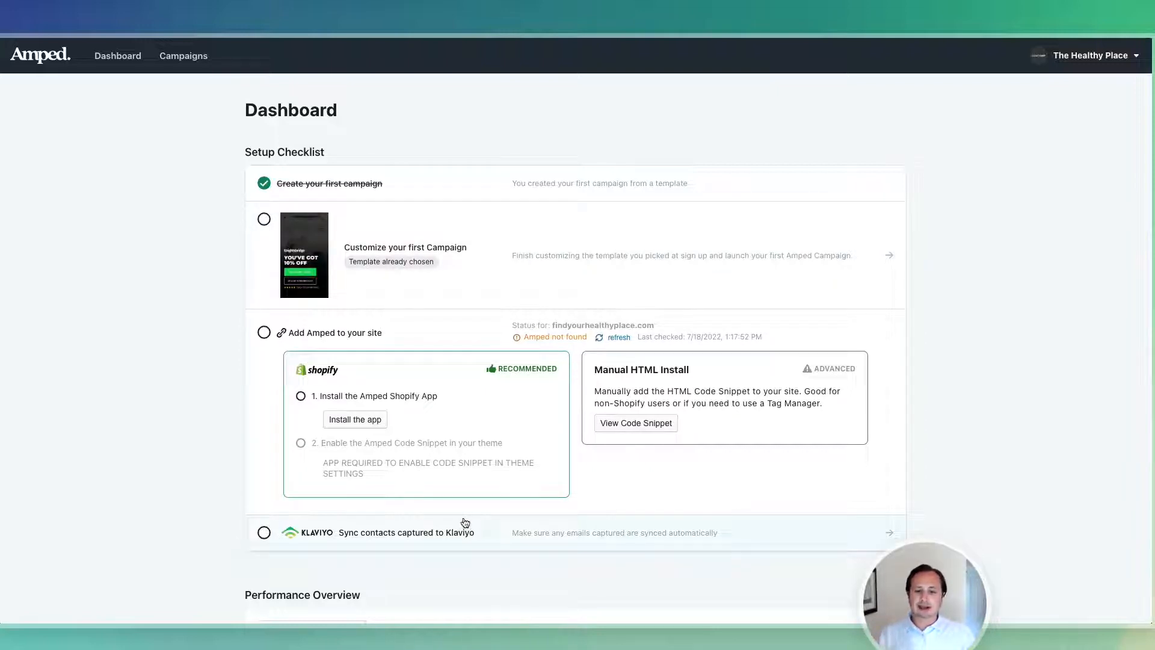
{"action": "key", "text": "ctrl+Right"}
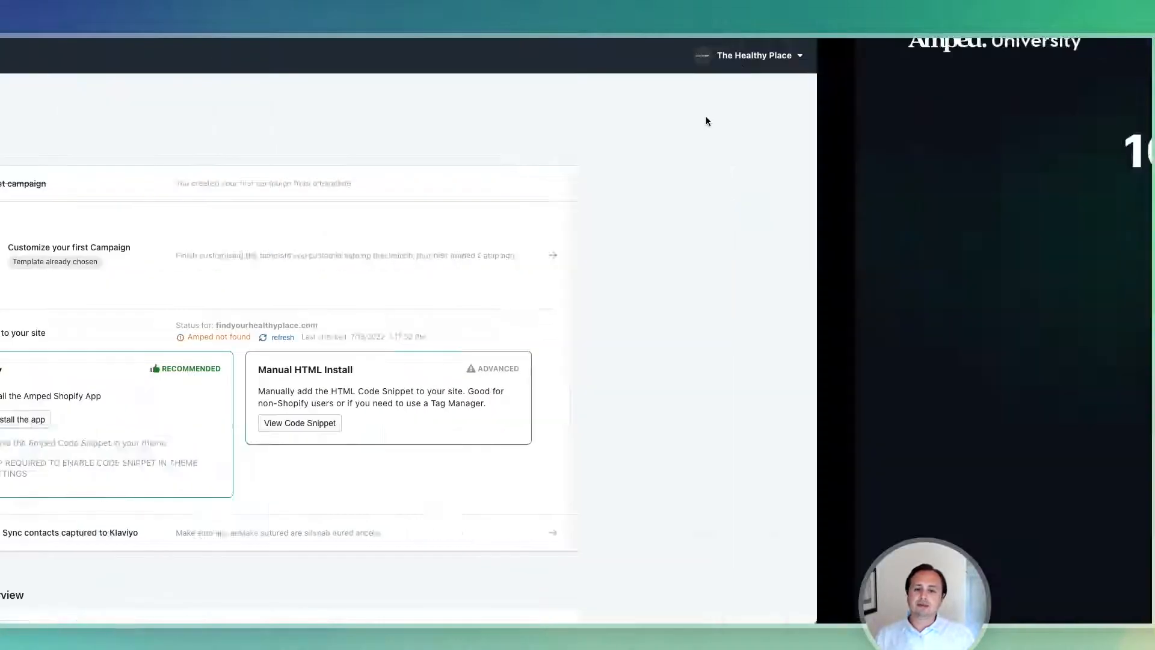
{"action": "key", "text": "ctrl+Left"}
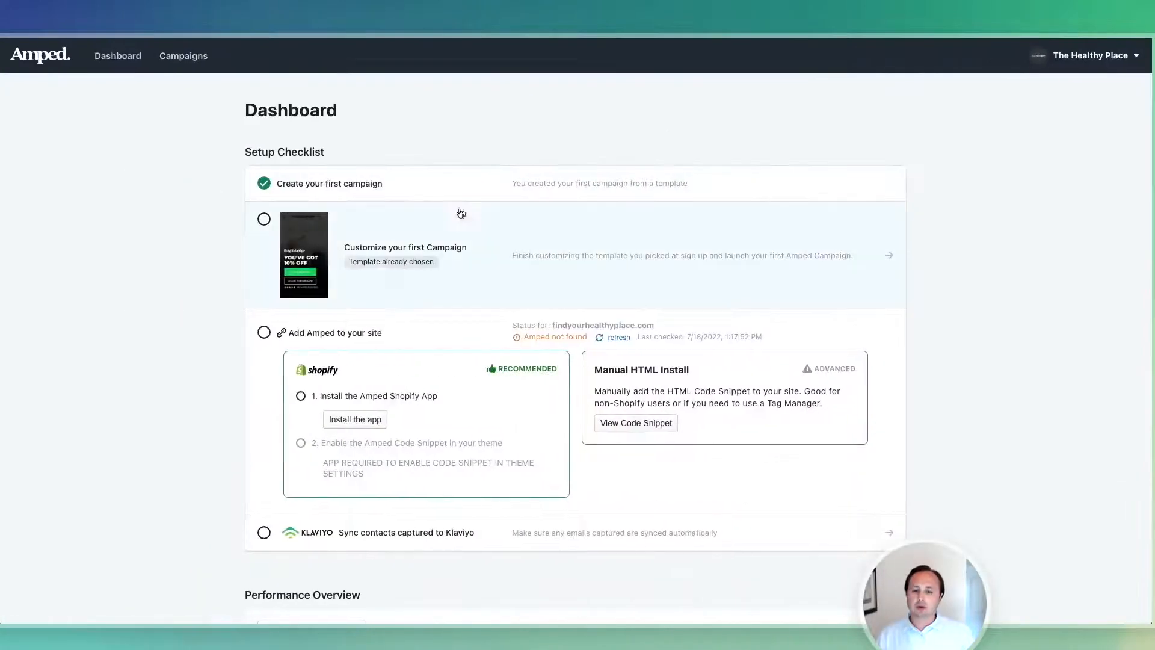
{"action": "left_click", "coordinate": [460, 216]}
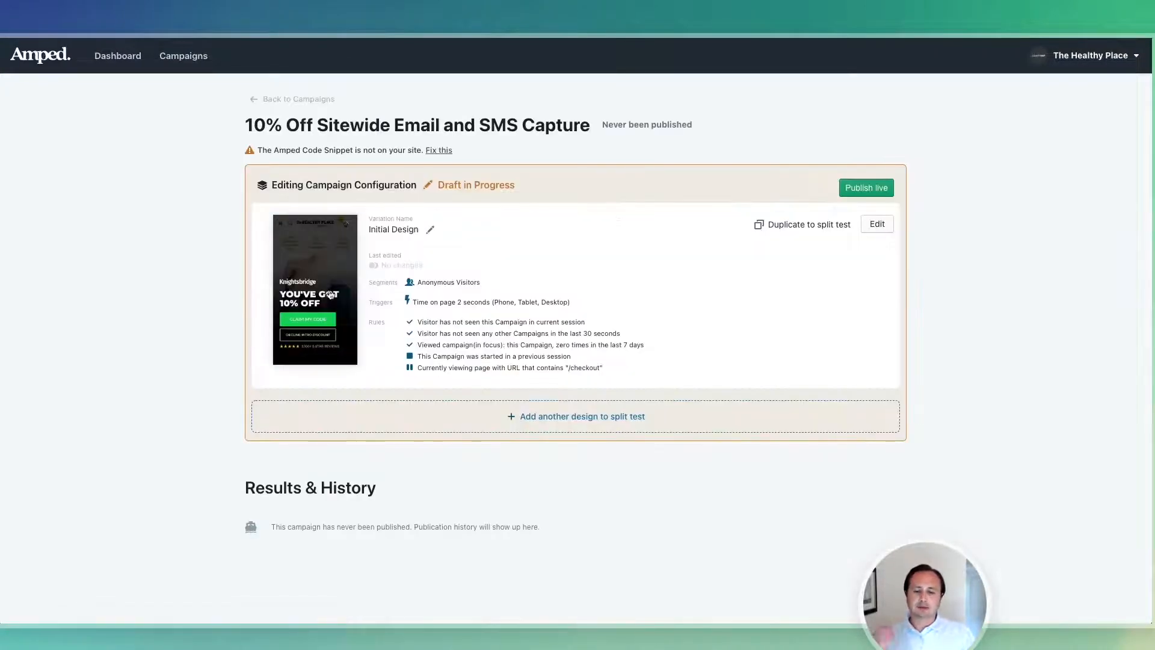
Open the Initial Design in the editor, enter Step 1, then return to the all-steps canvas.
{"action": "left_click", "coordinate": [329, 295]}
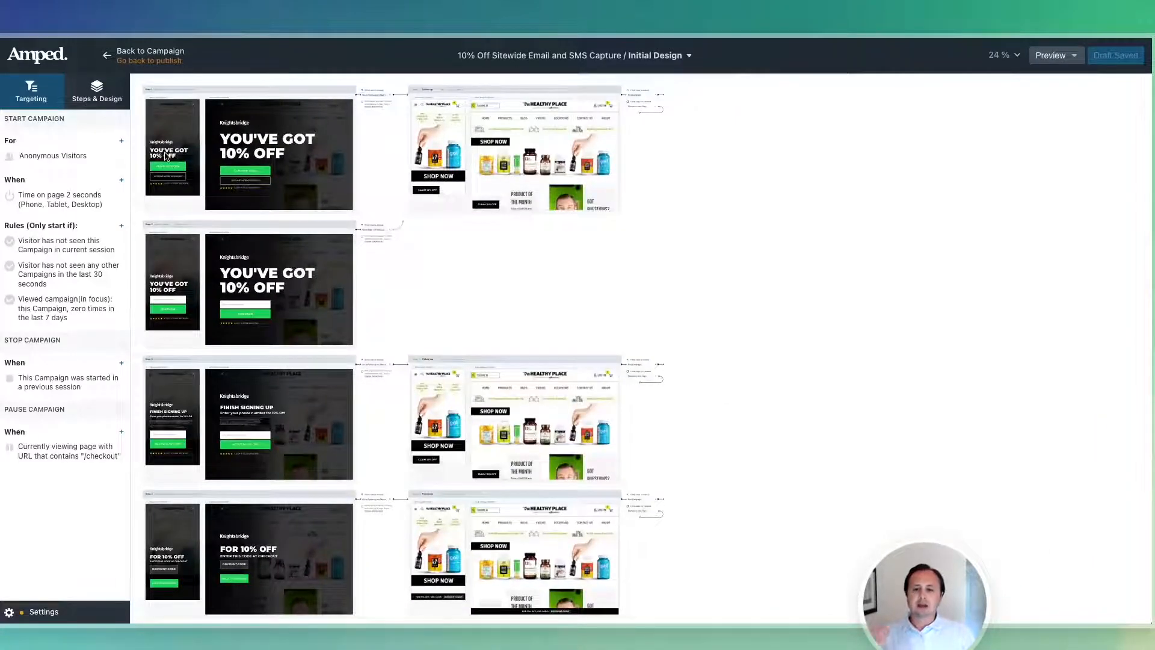
{"action": "left_click", "coordinate": [167, 156]}
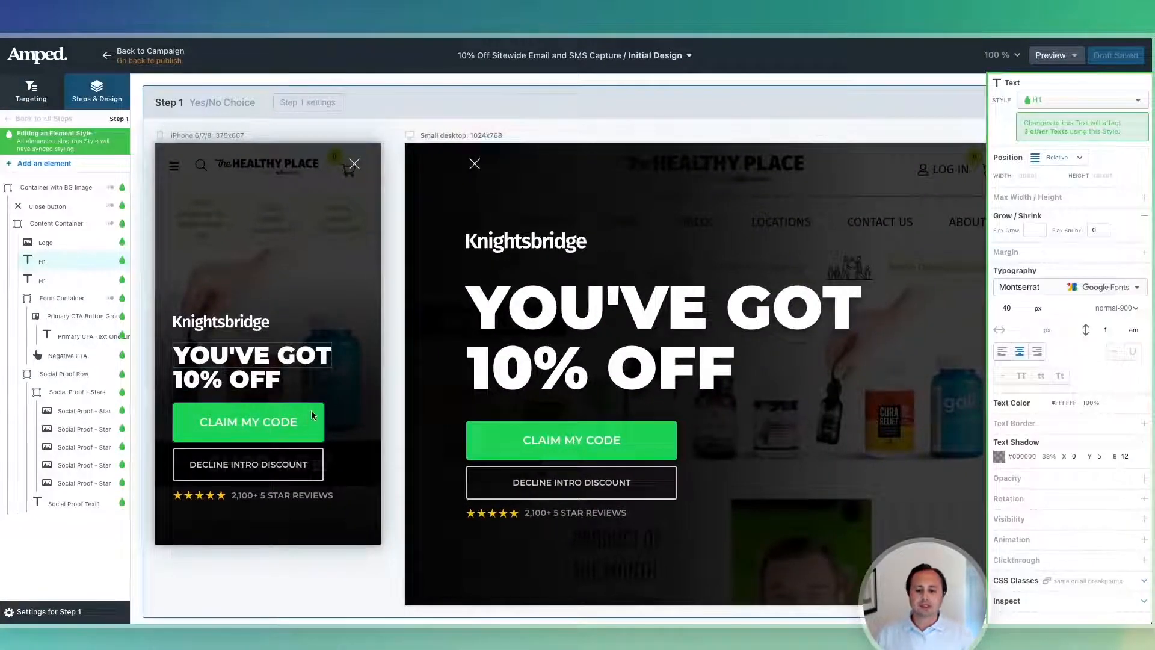
{"action": "scroll", "coordinate": [312, 415], "scroll_direction": "down", "scroll_amount": 10}
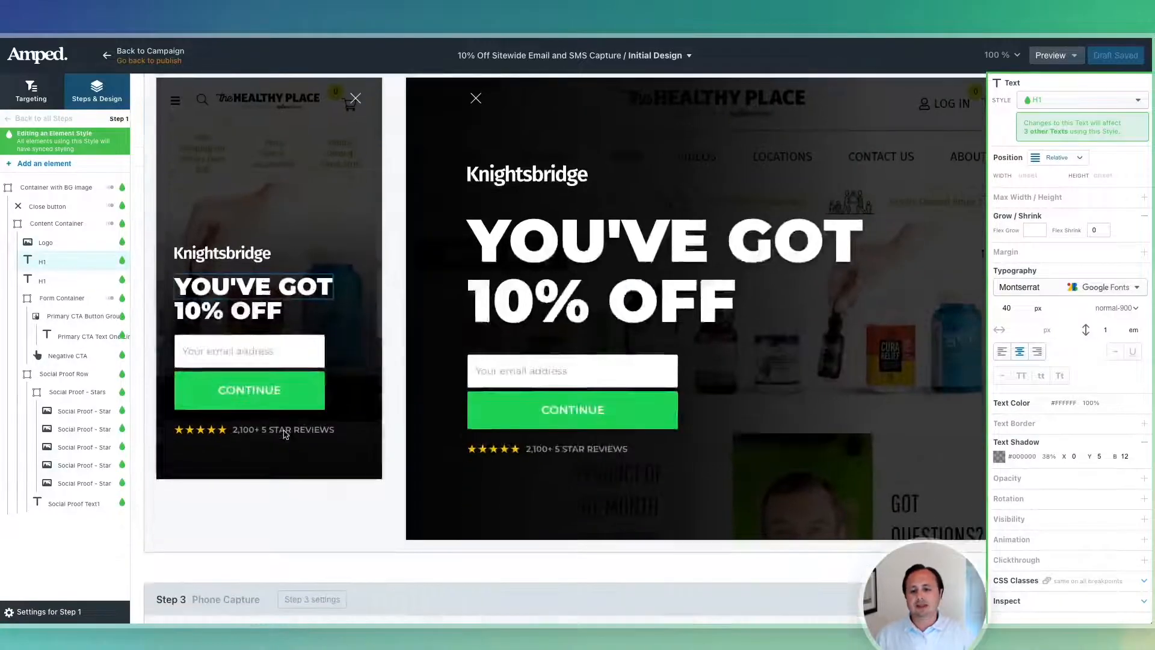
{"action": "left_click", "coordinate": [285, 431]}
{"action": "left_click", "coordinate": [284, 430]}
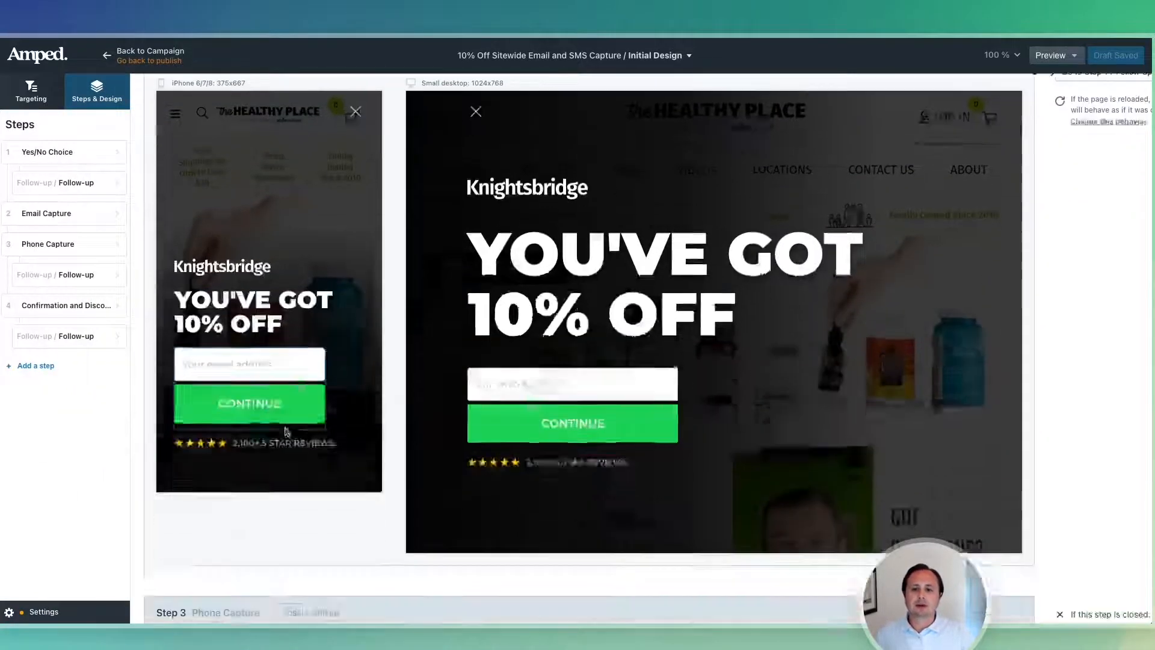
{"action": "scroll", "coordinate": [285, 428], "scroll_direction": "down", "scroll_amount": 15}
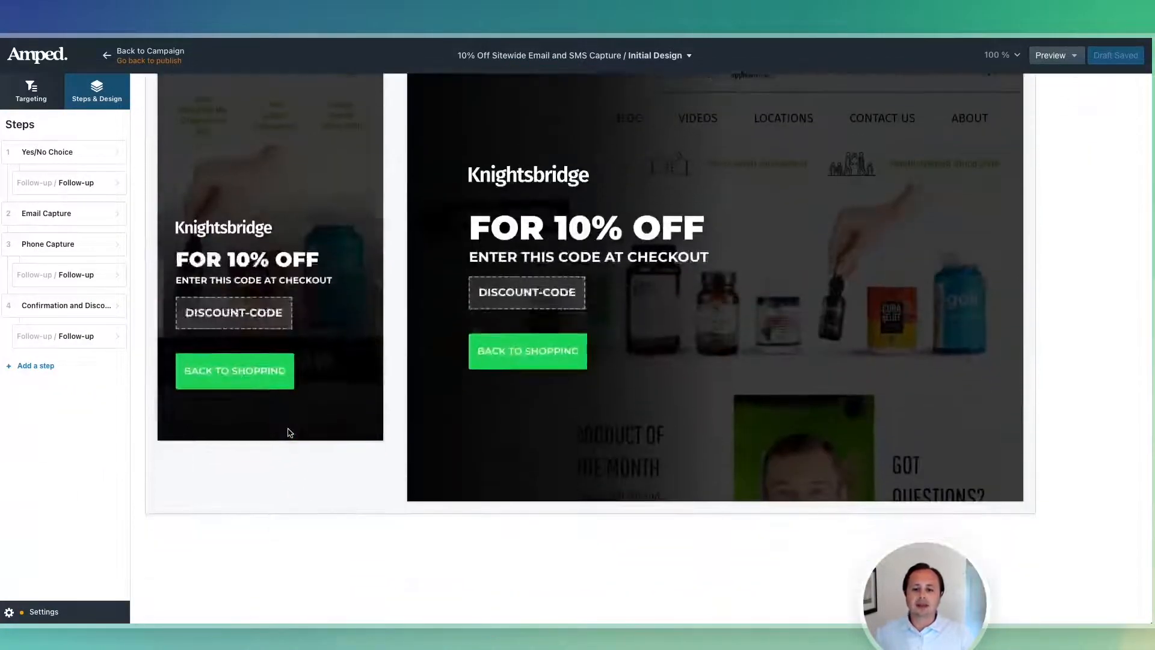
{"action": "scroll", "coordinate": [288, 432], "scroll_direction": "up", "scroll_amount": 2}
{"action": "scroll", "coordinate": [307, 337], "scroll_direction": "right", "scroll_amount": 3}
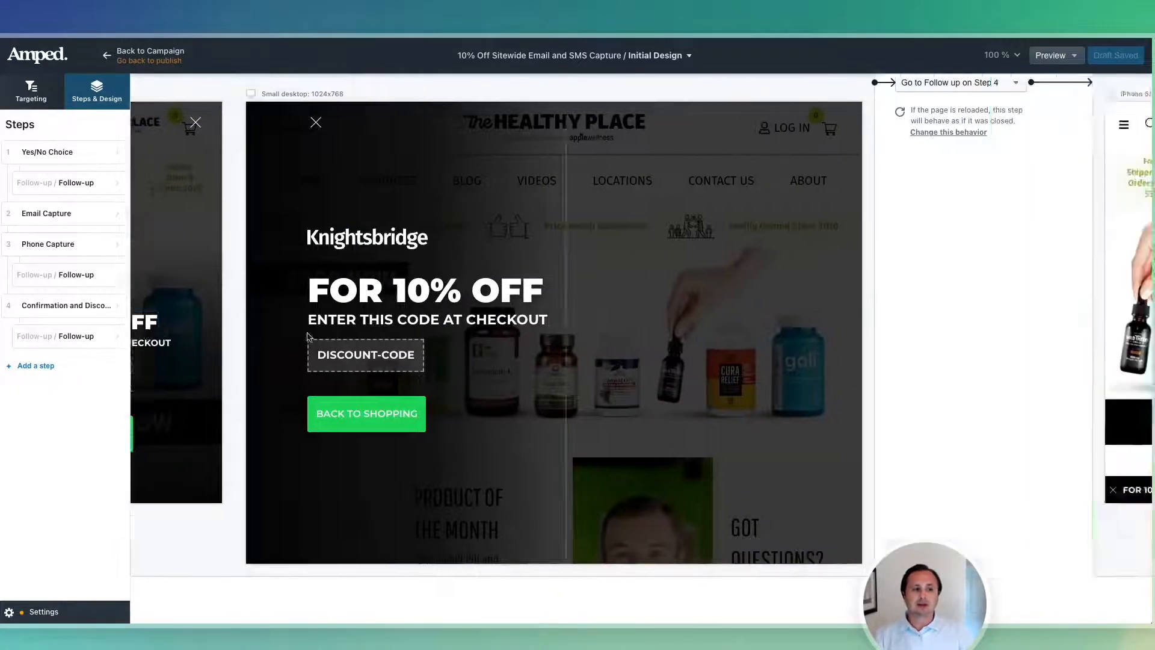
{"action": "scroll", "coordinate": [307, 337], "scroll_direction": "right", "scroll_amount": 5}
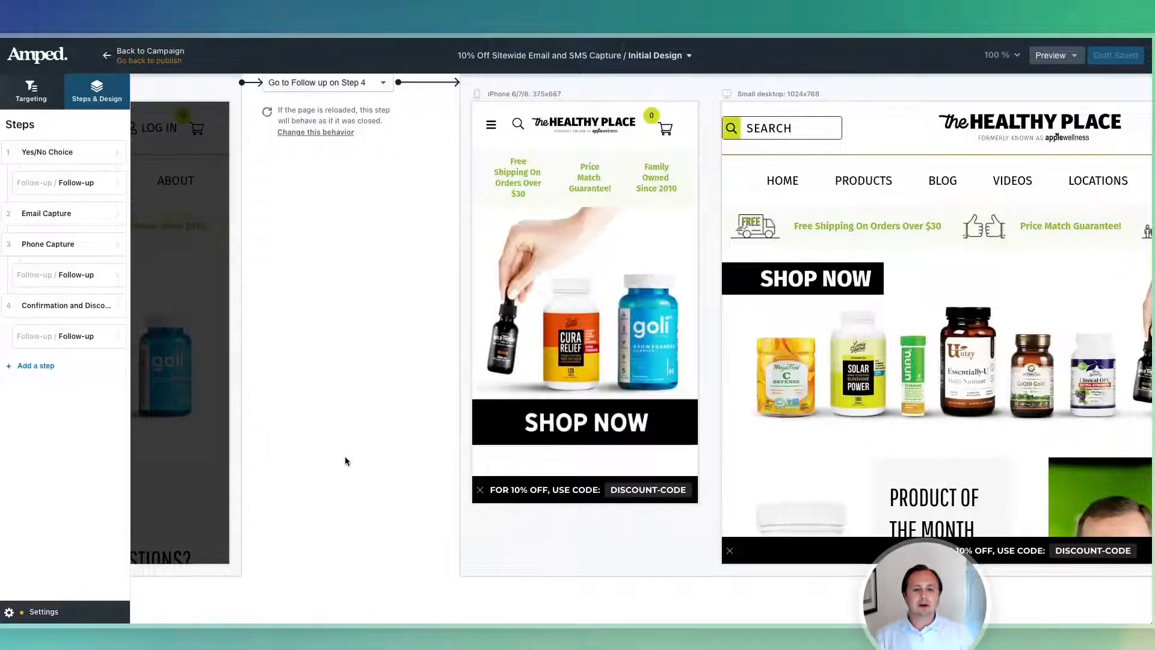
{"action": "scroll", "coordinate": [345, 457], "scroll_direction": "down", "scroll_amount": 5}
{"action": "scroll", "coordinate": [261, 407], "scroll_direction": "up", "scroll_amount": 8}
{"action": "scroll", "coordinate": [271, 399], "scroll_direction": "left", "scroll_amount": 3}
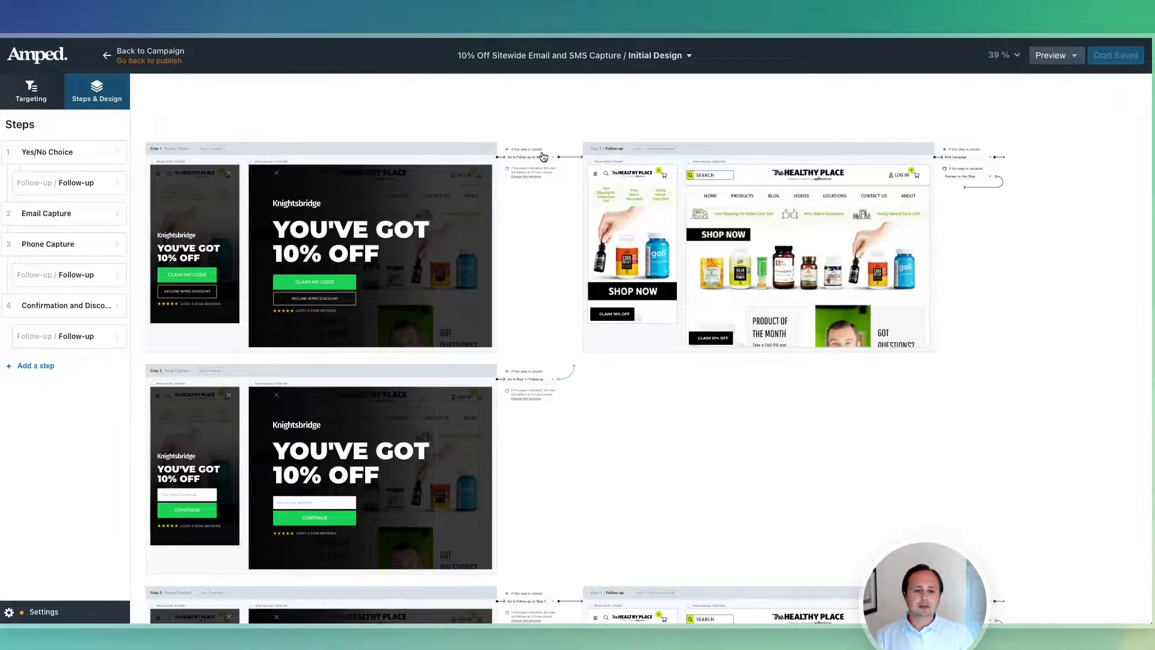
Select Step 1's YOU'VE GOT 10% OFF headline to show its Montserrat 40 px text style.
{"action": "scroll", "coordinate": [542, 156], "scroll_direction": "up", "scroll_amount": 5}
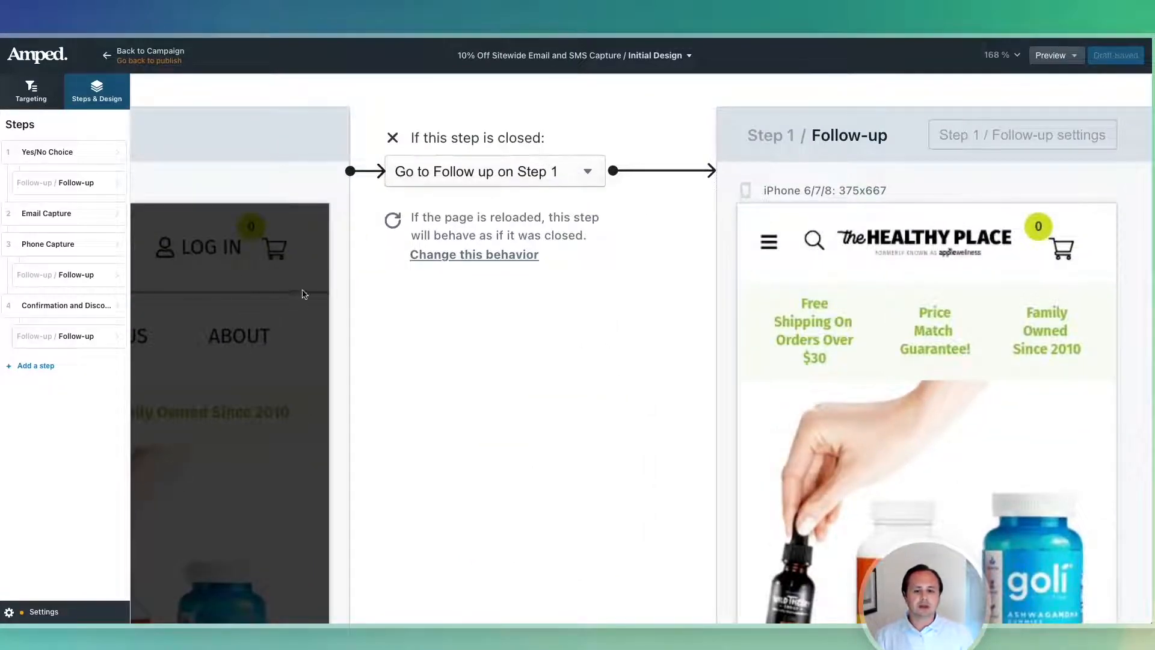
{"action": "scroll", "coordinate": [855, 320], "scroll_direction": "down", "scroll_amount": 5}
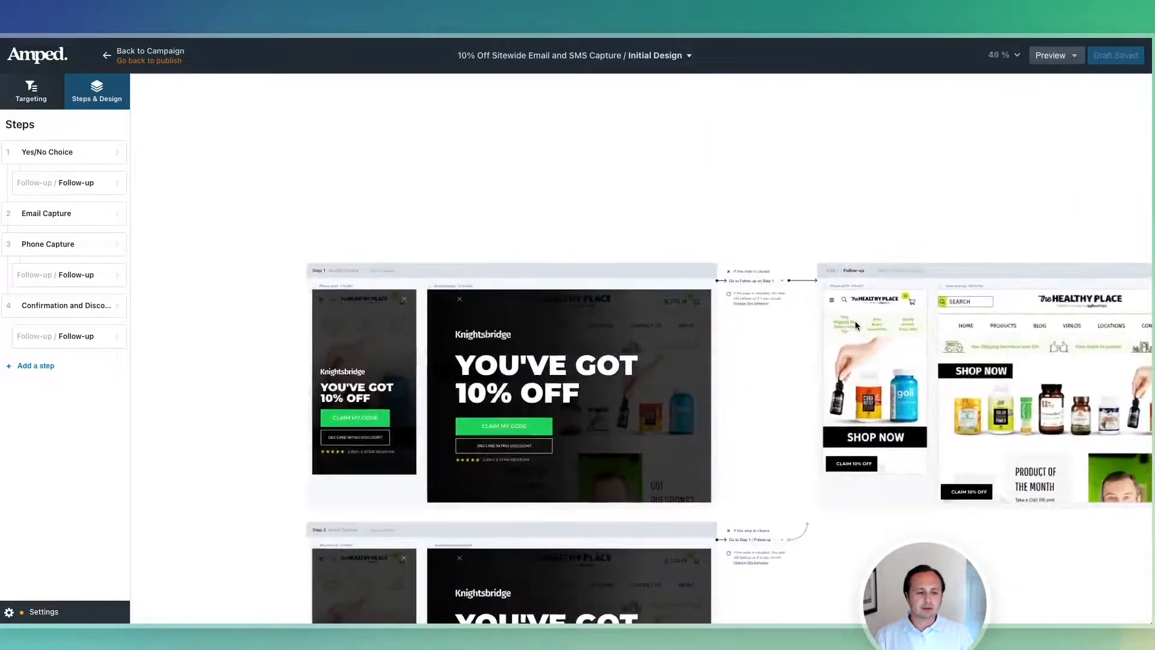
{"action": "scroll", "coordinate": [757, 349], "scroll_direction": "up", "scroll_amount": 3}
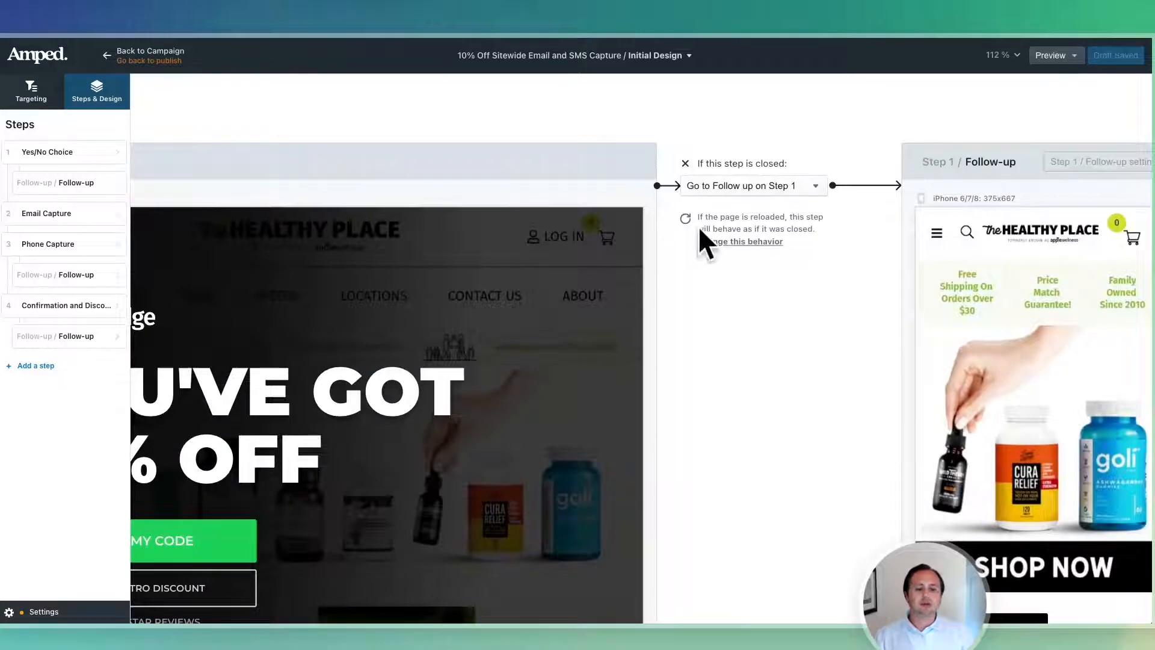
{"action": "scroll", "coordinate": [367, 415], "scroll_direction": "down", "scroll_amount": 2}
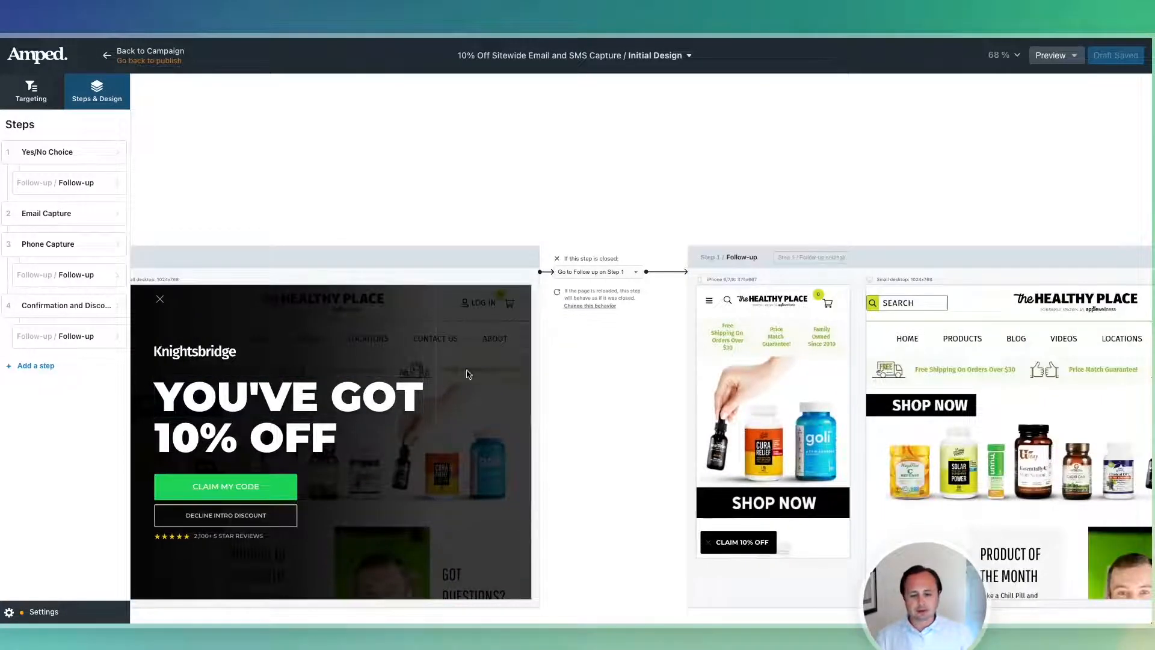
{"action": "scroll", "coordinate": [469, 374], "scroll_direction": "left", "scroll_amount": 4}
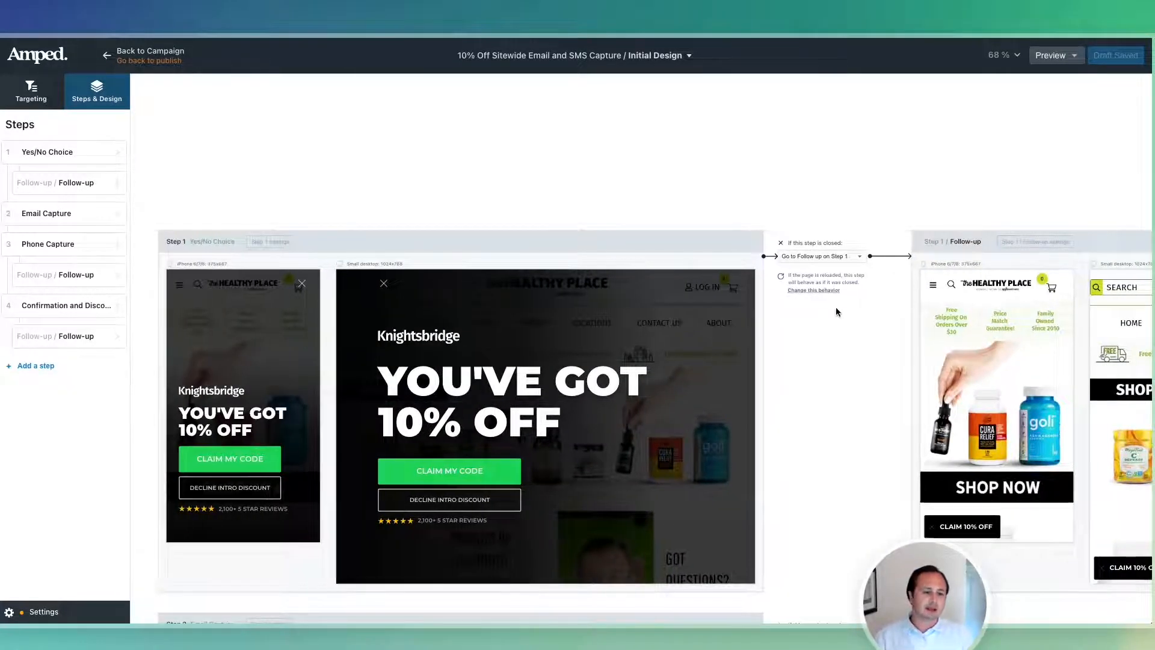
{"action": "scroll", "coordinate": [992, 525], "scroll_direction": "left", "scroll_amount": 1}
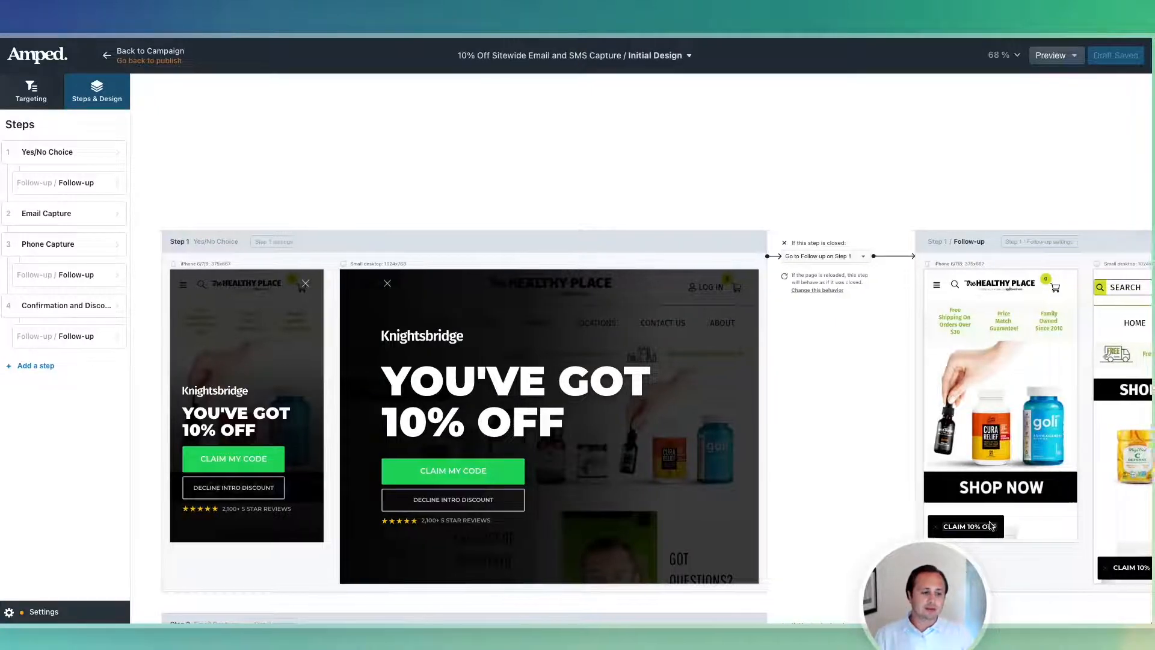
{"action": "scroll", "coordinate": [990, 523], "scroll_direction": "right", "scroll_amount": 10}
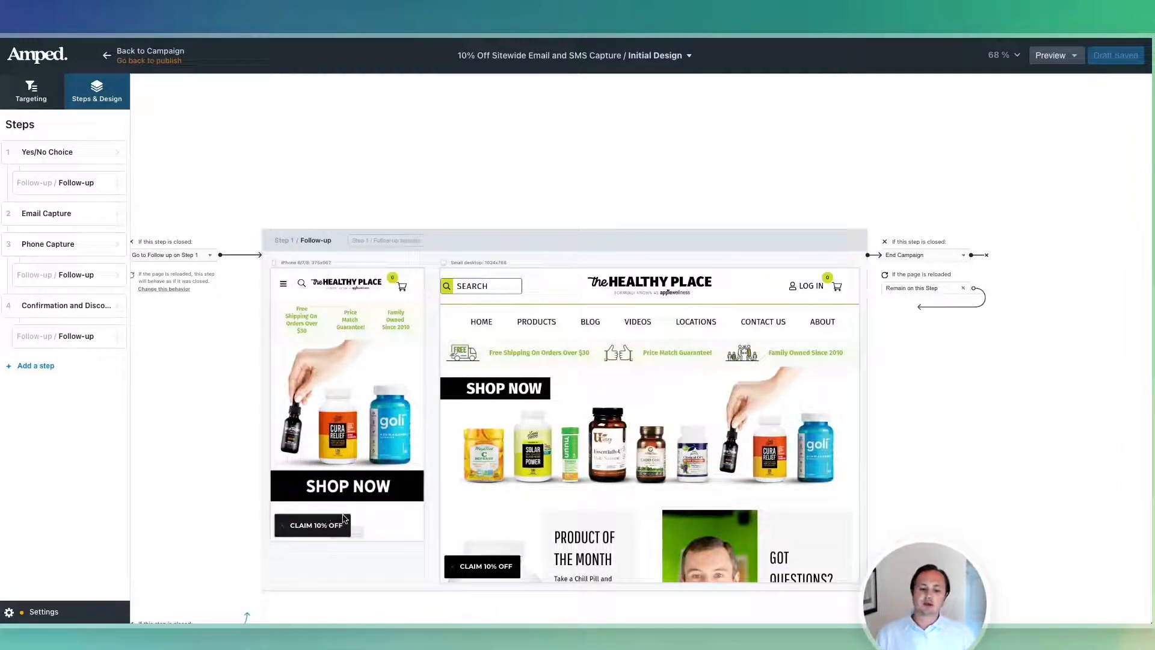
{"action": "scroll", "coordinate": [344, 519], "scroll_direction": "down", "scroll_amount": 5}
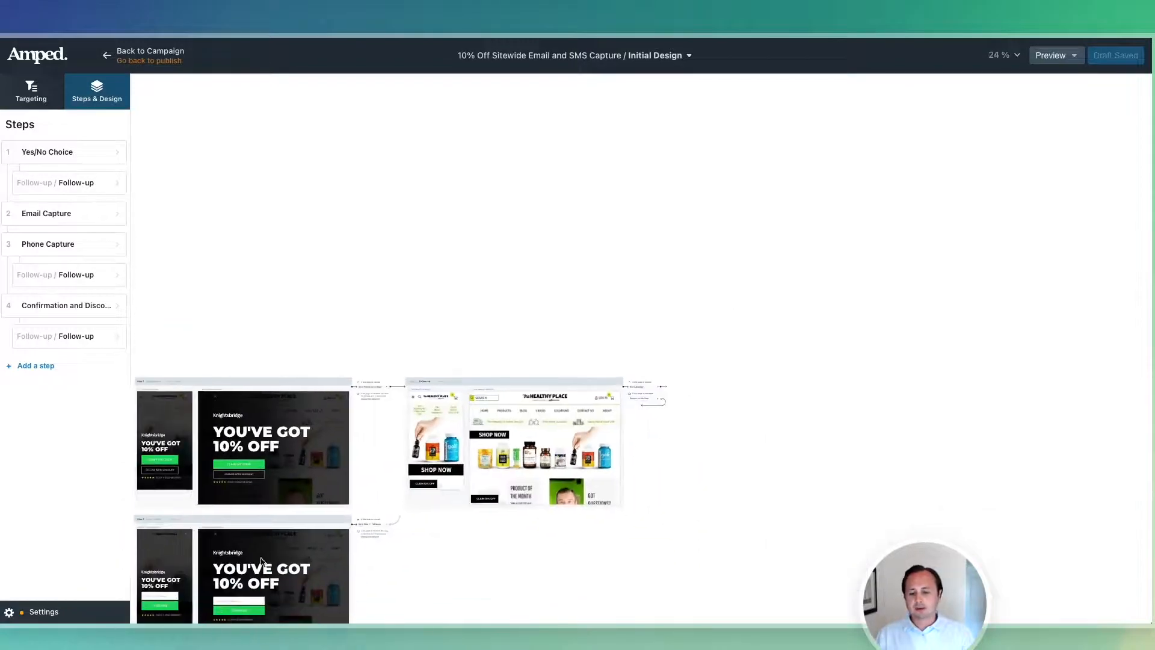
{"action": "scroll", "coordinate": [261, 559], "scroll_direction": "left", "scroll_amount": 2}
{"action": "scroll", "coordinate": [359, 534], "scroll_direction": "down", "scroll_amount": 3}
{"action": "scroll", "coordinate": [207, 275], "scroll_direction": "up", "scroll_amount": 2}
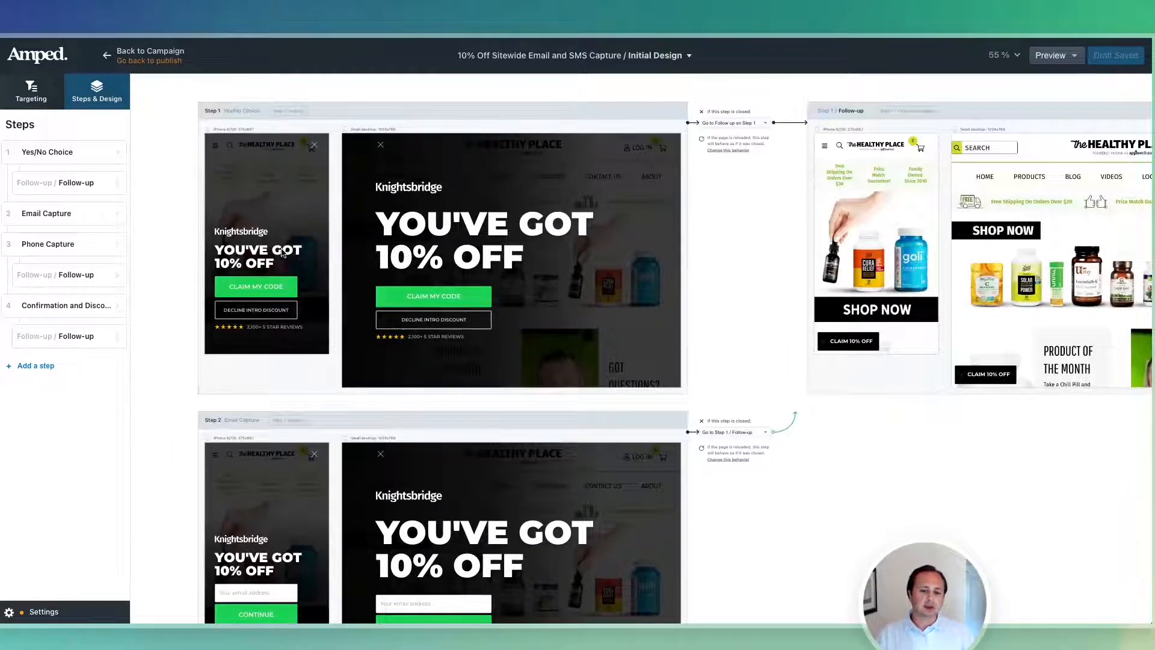
{"action": "left_click", "coordinate": [284, 253]}
{"action": "scroll", "coordinate": [247, 252], "scroll_direction": "up", "scroll_amount": 3}
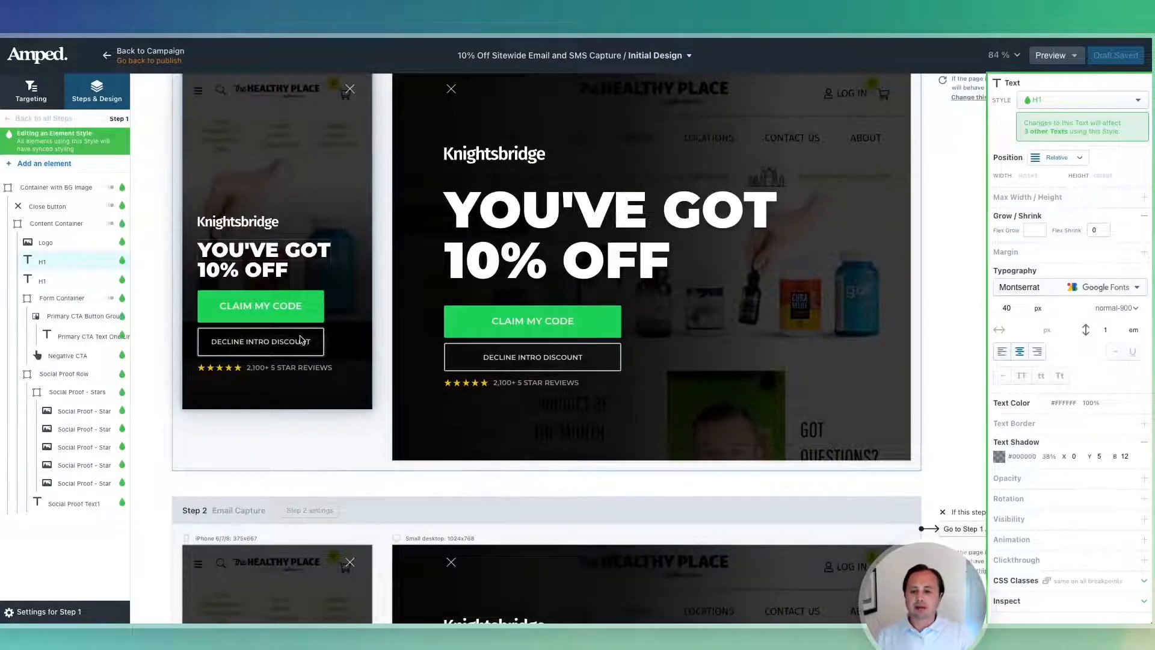
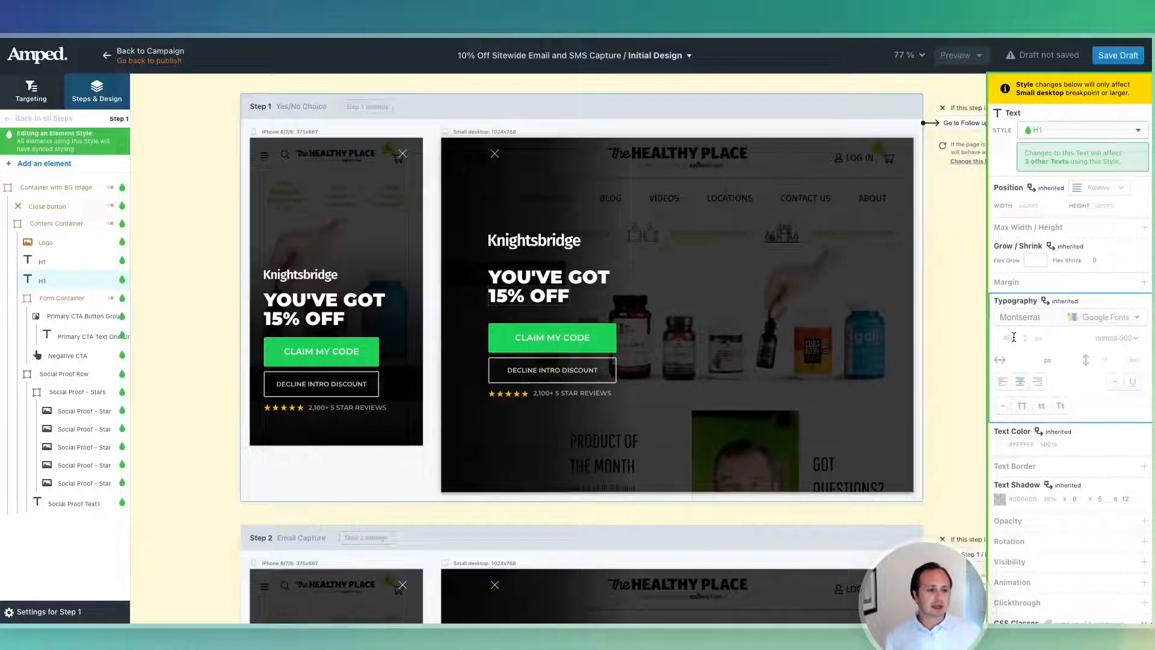
Raise the shared H1 headline style's font size from 40 to 45 px.
{"action": "left_click", "coordinate": [331, 326]}
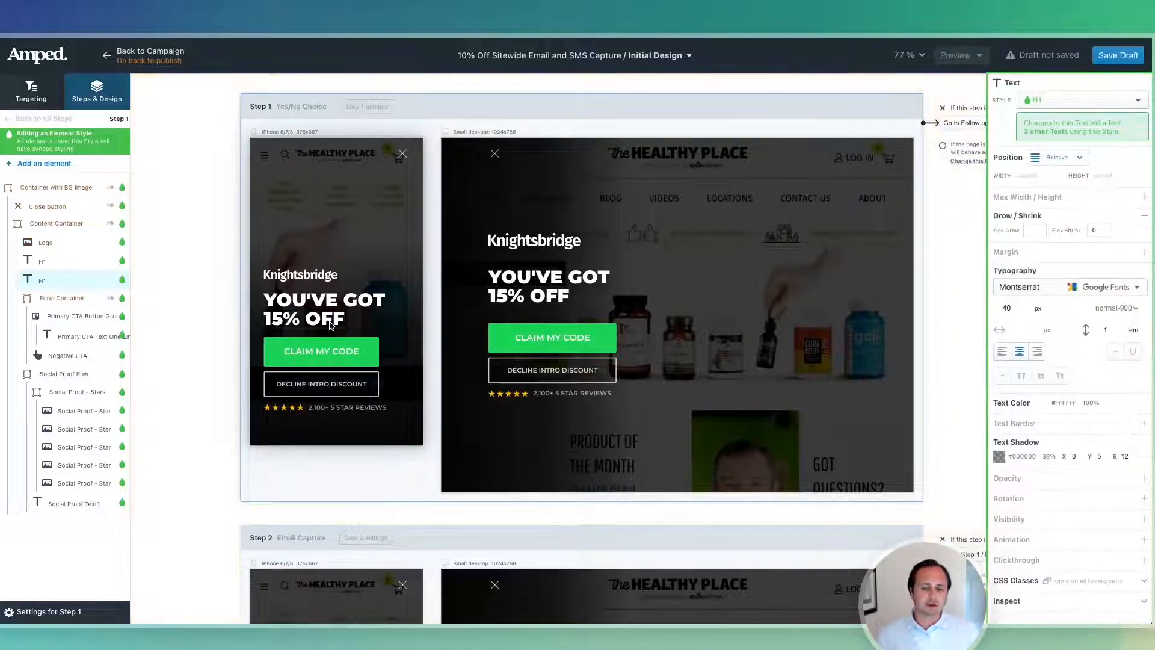
{"action": "left_click", "coordinate": [1024, 305]}
{"action": "left_click", "coordinate": [1024, 305]}
{"action": "left_click", "coordinate": [1024, 305]}
{"action": "left_click", "coordinate": [1024, 305]}
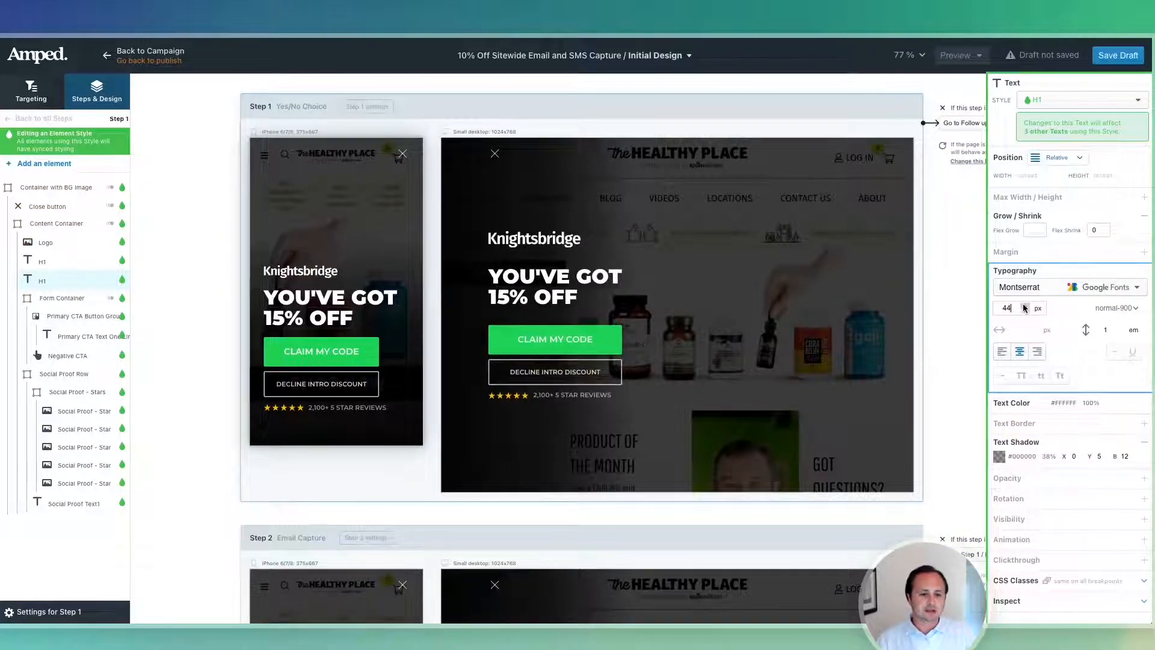
{"action": "left_click", "coordinate": [1023, 305]}
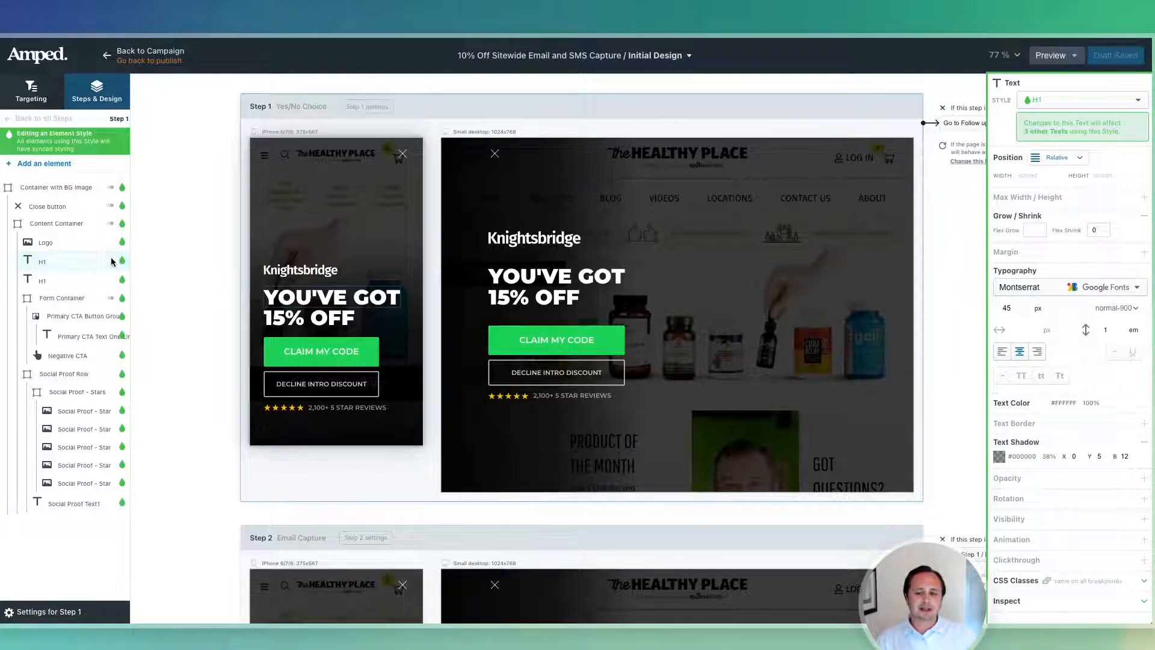
Detach the headline from the H1 style, then reapply H1 from the Style list.
{"action": "left_click", "coordinate": [1076, 103]}
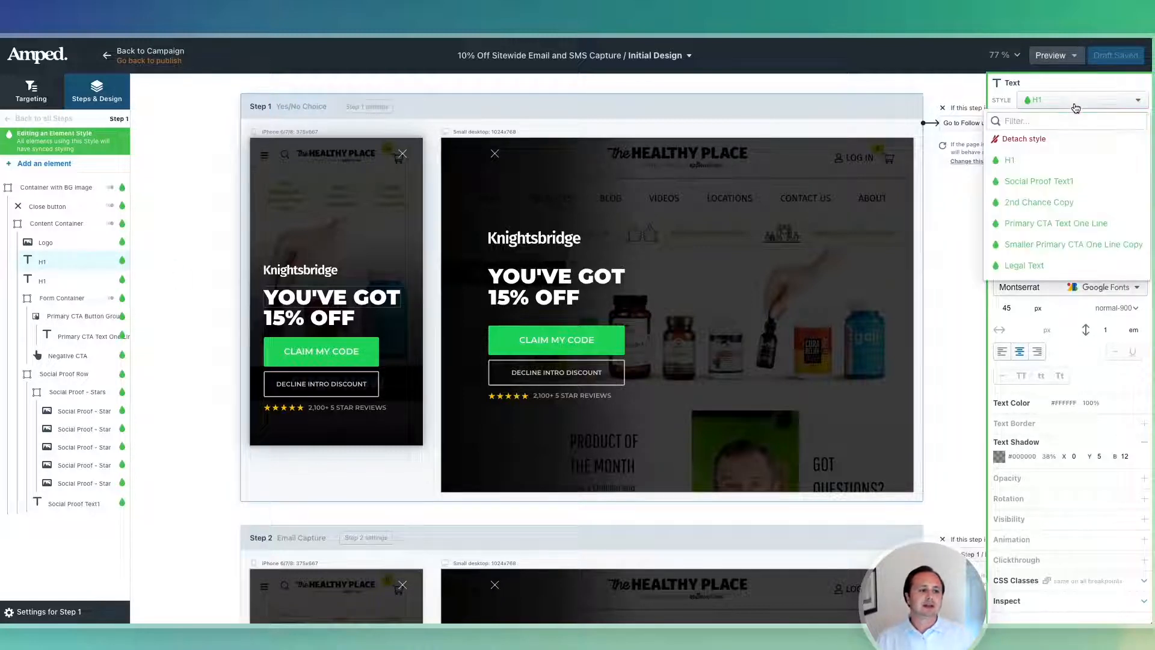
{"action": "left_click", "coordinate": [1043, 142]}
{"action": "left_click", "coordinate": [1025, 265]}
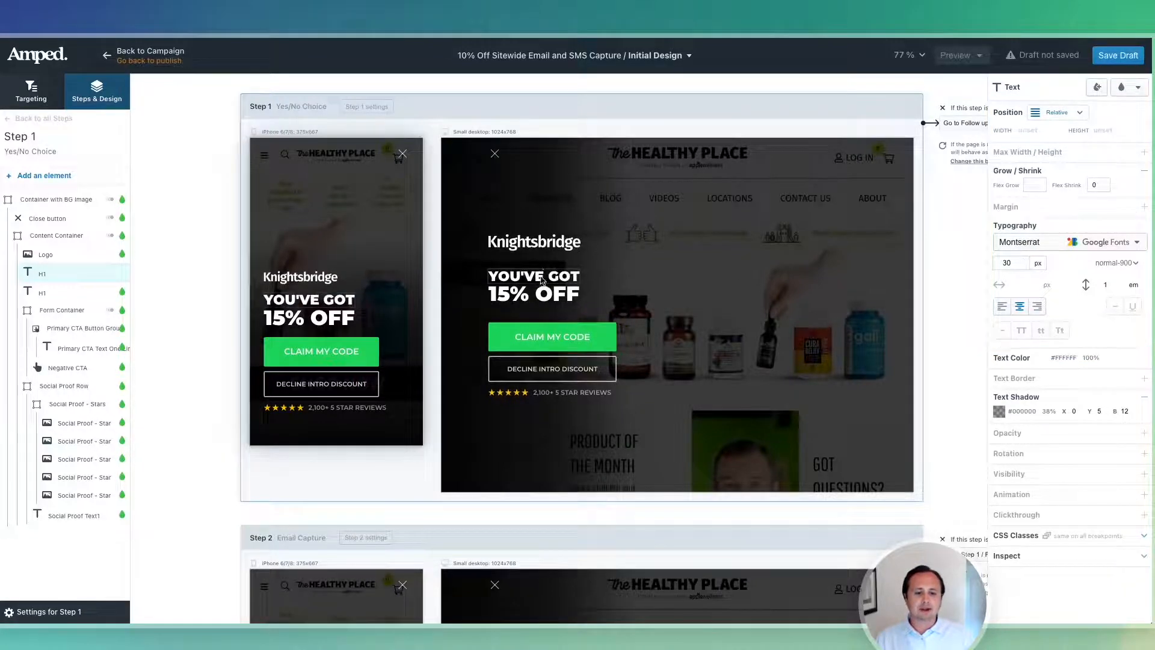
{"action": "left_click", "coordinate": [1129, 87]}
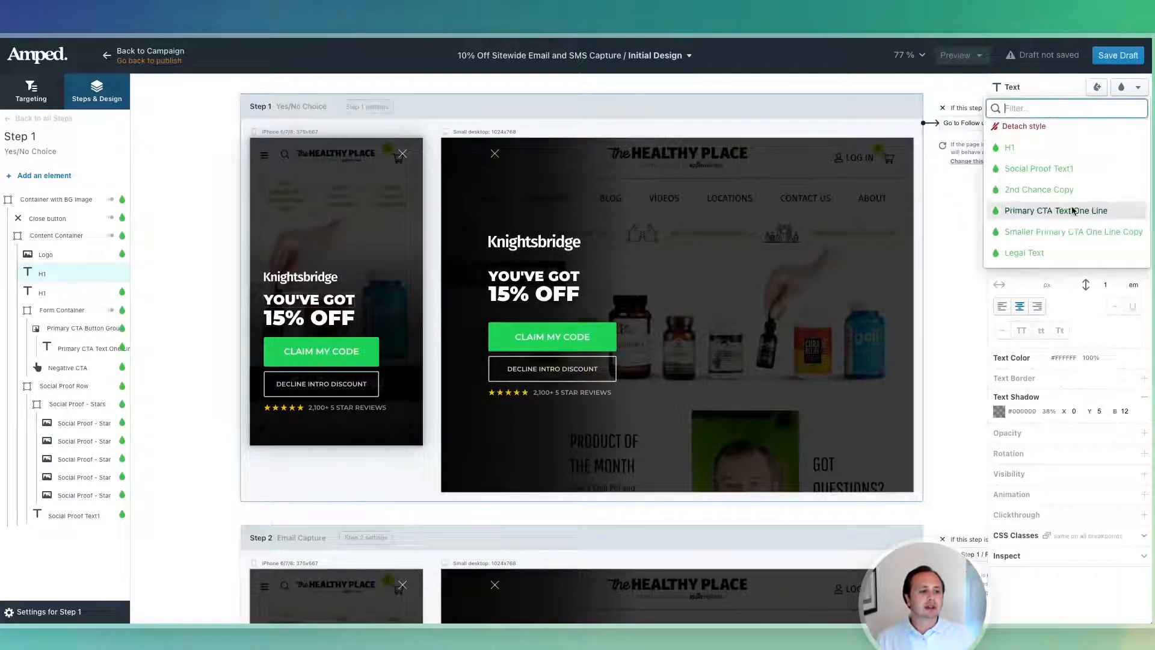
{"action": "left_click", "coordinate": [1059, 148]}
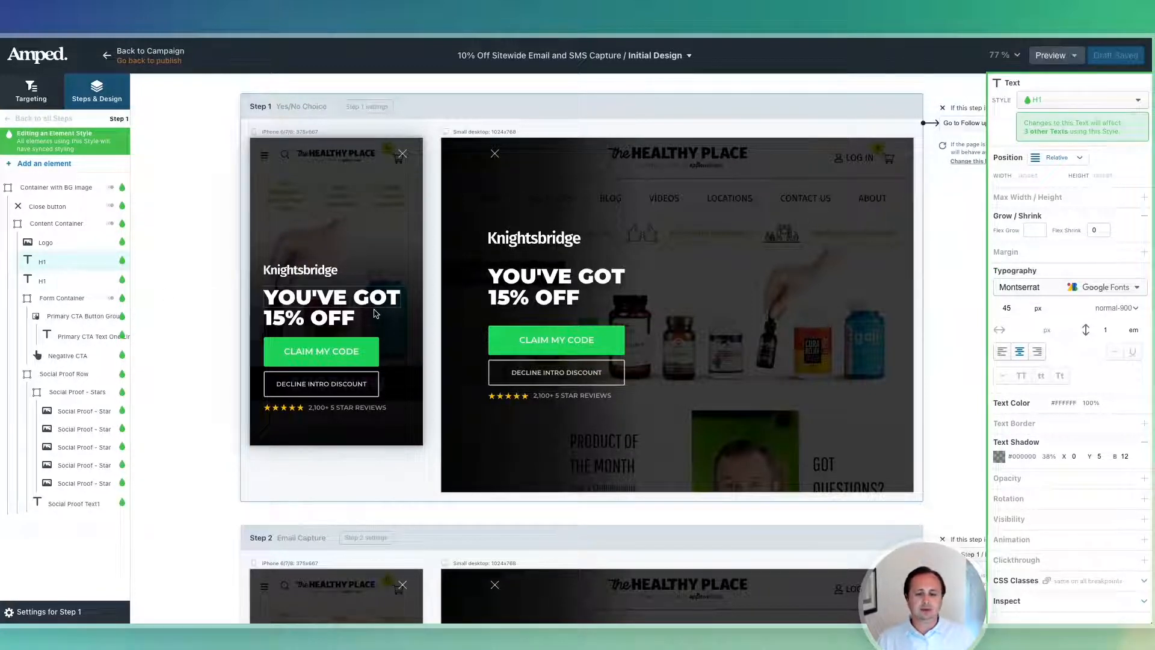
{"action": "left_click", "coordinate": [333, 319]}
Set the mobile H1 headline to 44 px and left-align it.
{"action": "scroll", "coordinate": [334, 321], "scroll_direction": "down", "scroll_amount": 3}
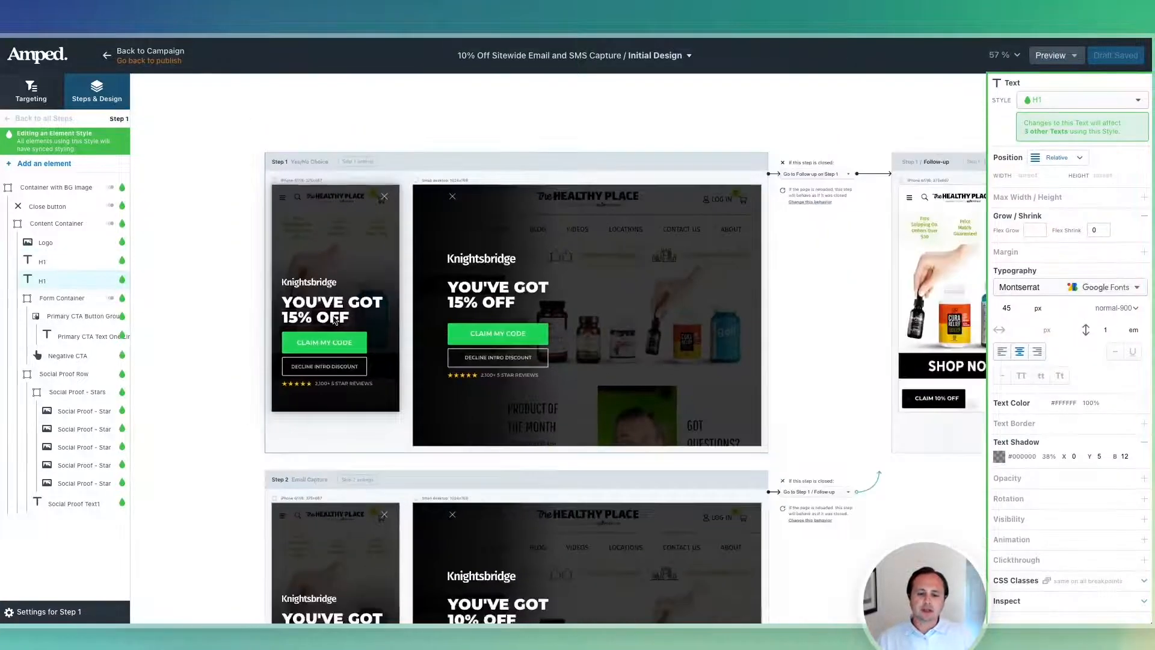
{"action": "scroll", "coordinate": [335, 500], "scroll_direction": "down", "scroll_amount": 2}
{"action": "left_click", "coordinate": [332, 495]}
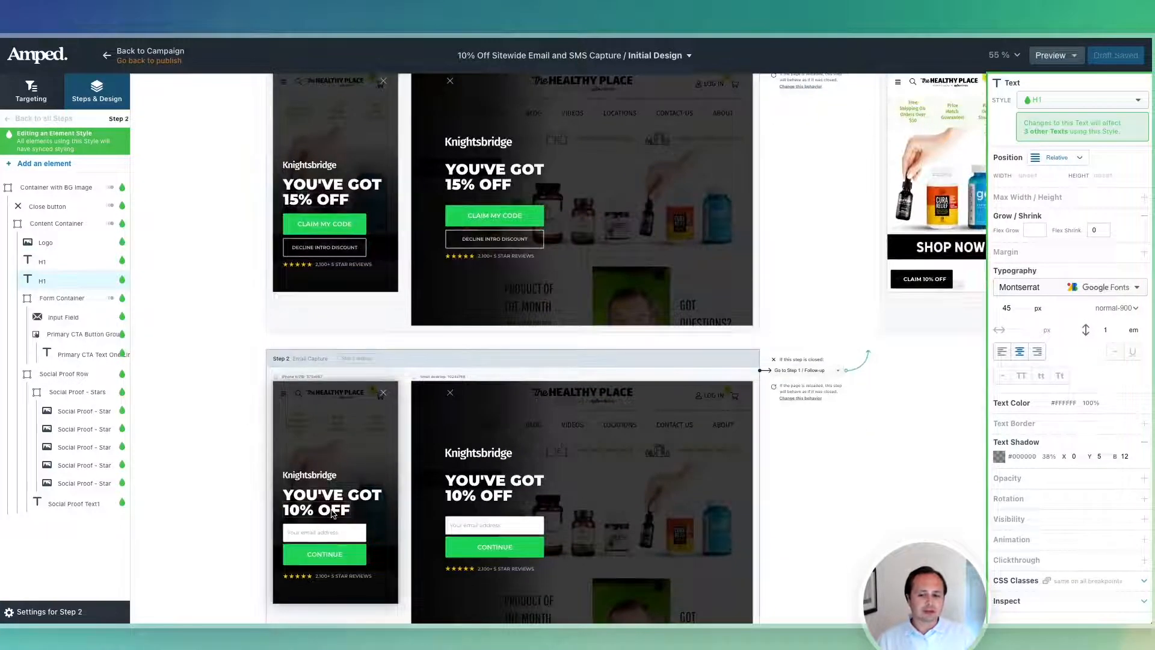
{"action": "left_click", "coordinate": [347, 187]}
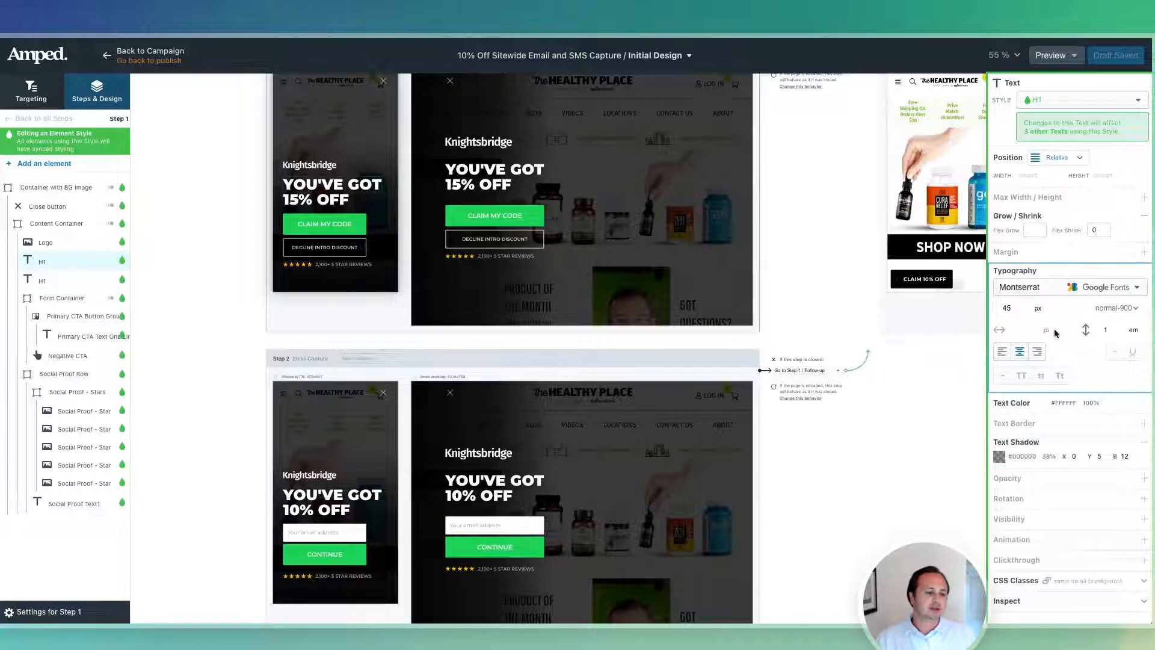
{"action": "left_click", "coordinate": [1026, 307]}
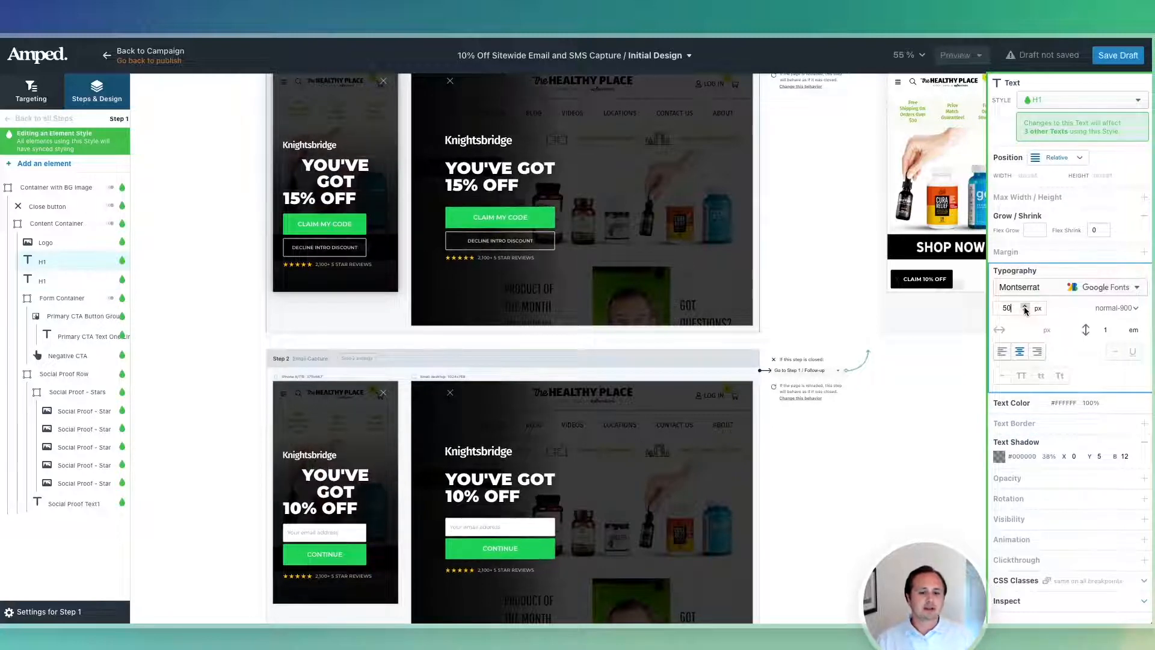
{"action": "left_click", "coordinate": [1025, 311]}
{"action": "left_click", "coordinate": [1025, 311]}
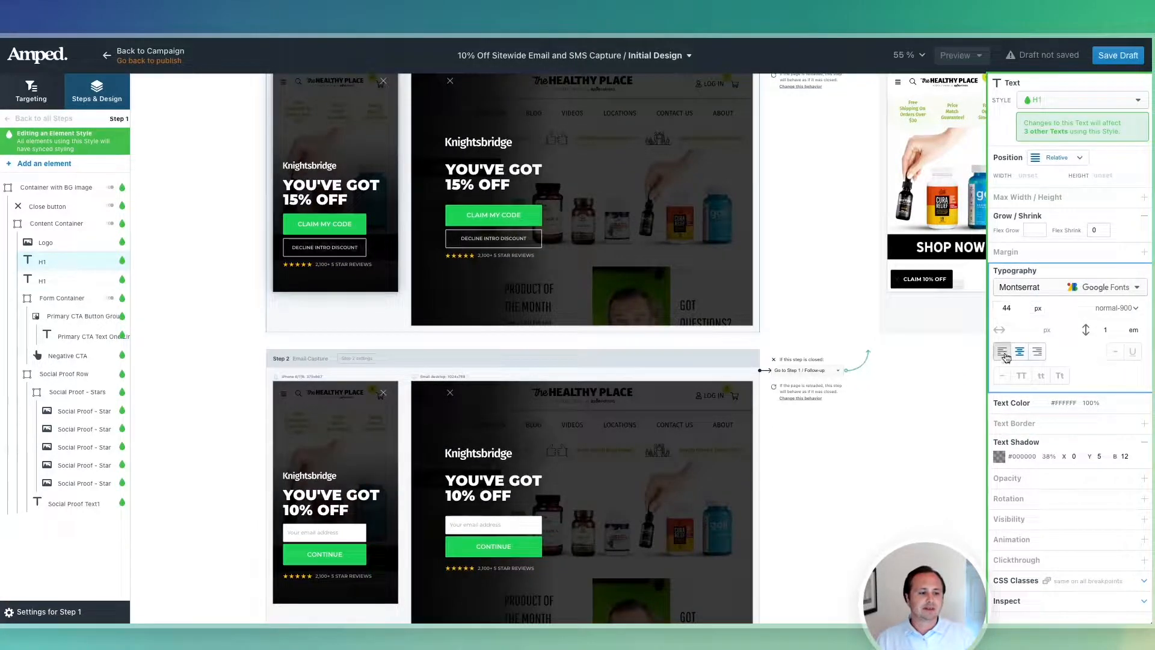
{"action": "left_click", "coordinate": [1004, 353]}
Give the desktop H1 headline a 100 px font size override.
{"action": "left_click", "coordinate": [525, 175]}
{"action": "left_click", "coordinate": [1024, 338]}
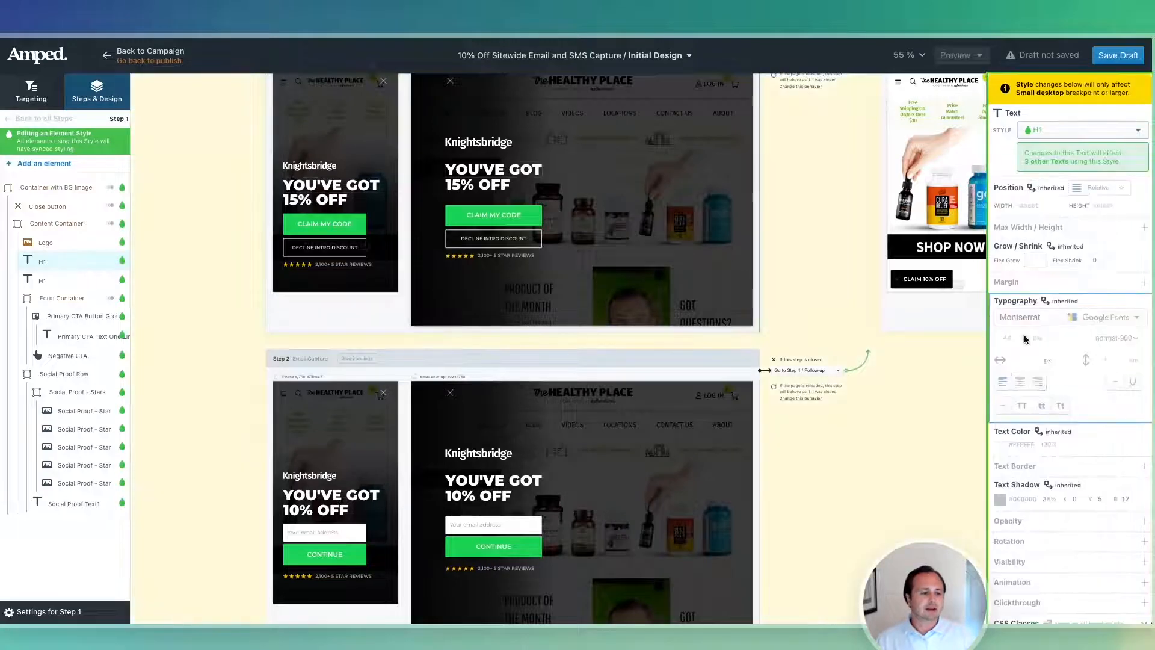
{"action": "double_click", "coordinate": [1014, 336]}
{"action": "type", "text": "100"}
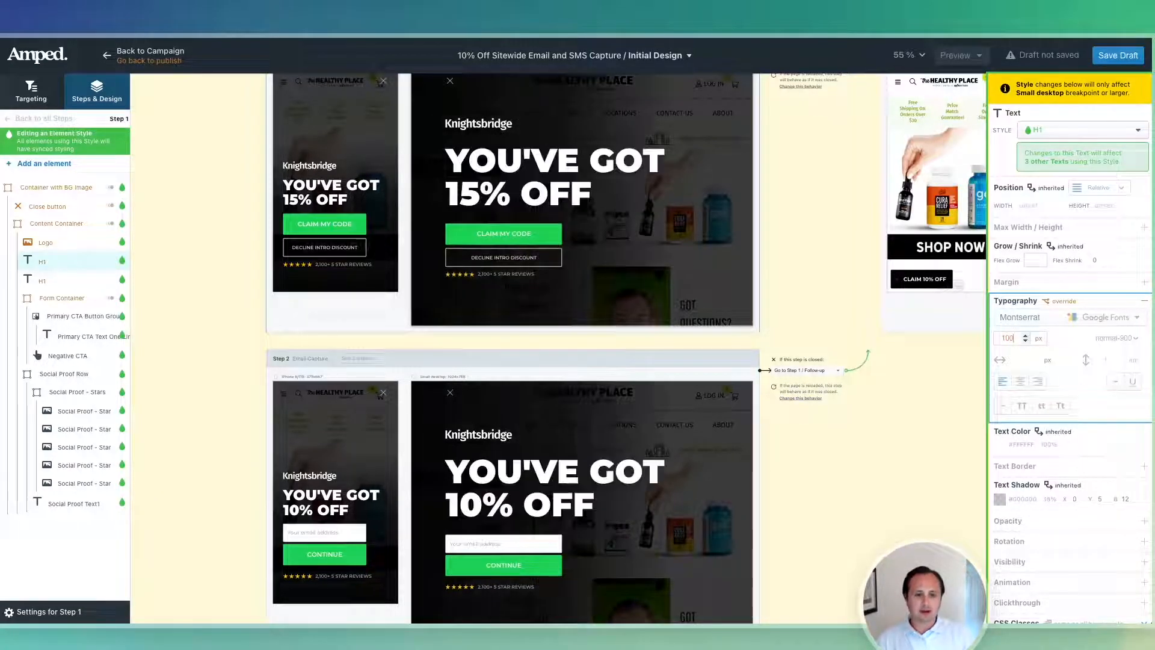
{"action": "left_click", "coordinate": [1118, 55]}
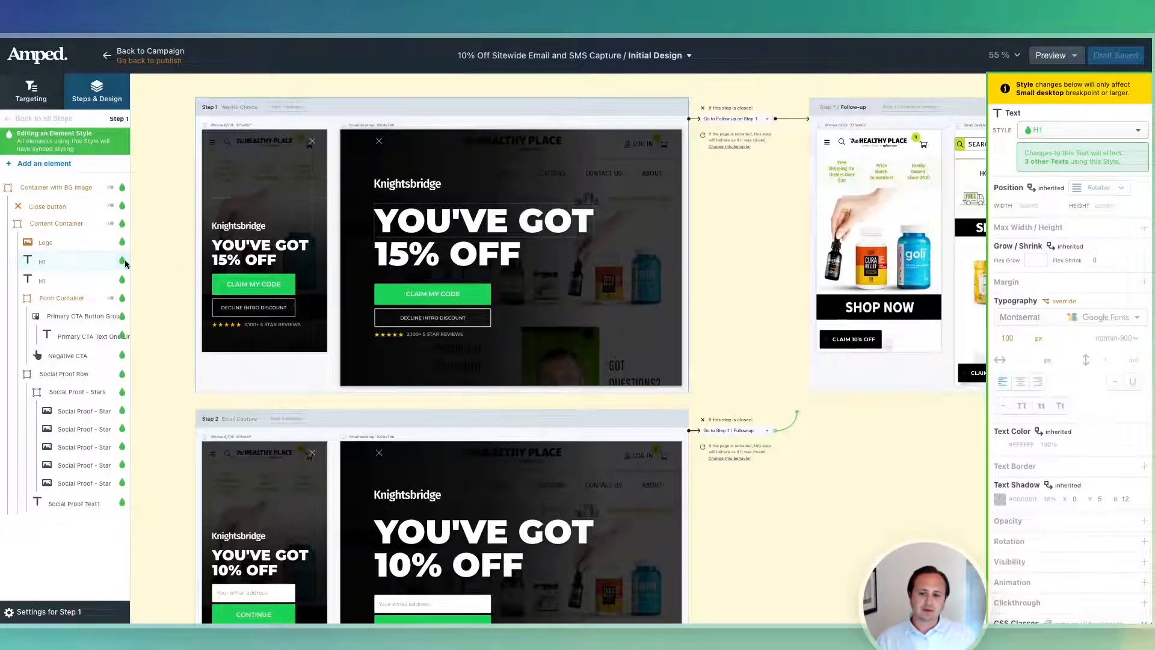
Replay the Container with BG Image's fade-in entrance animation.
{"action": "left_click", "coordinate": [110, 184]}
{"action": "scroll", "coordinate": [1047, 530], "scroll_direction": "down", "scroll_amount": 3}
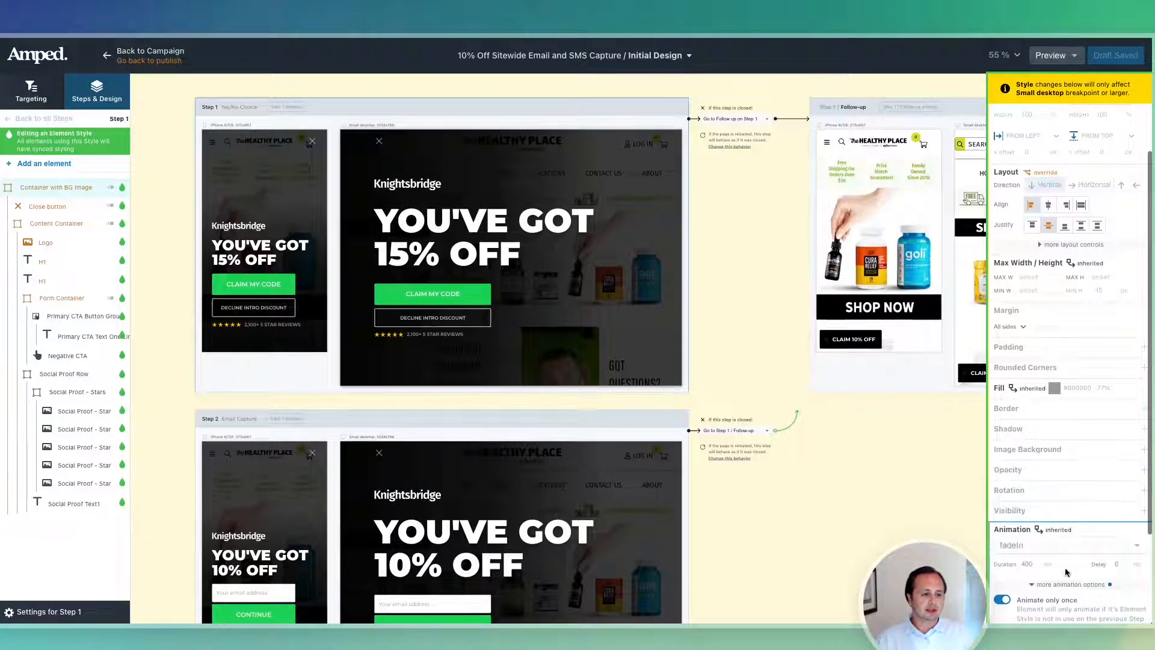
{"action": "left_click", "coordinate": [253, 241]}
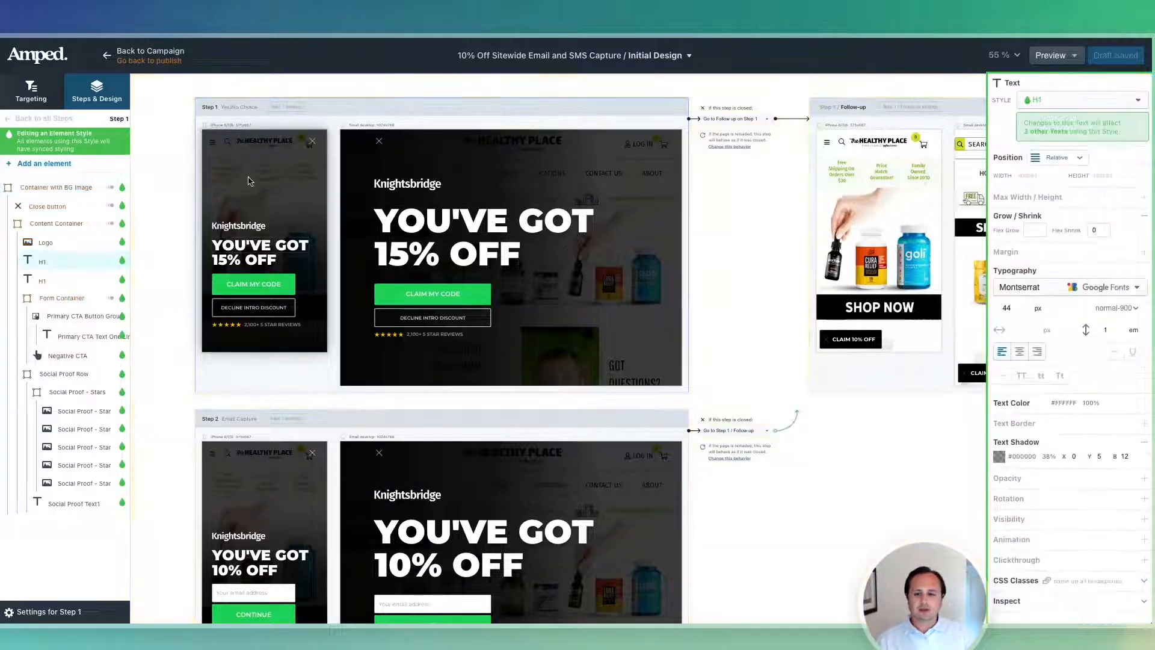
{"action": "left_click", "coordinate": [49, 185]}
{"action": "scroll", "coordinate": [1047, 458], "scroll_direction": "down", "scroll_amount": 3}
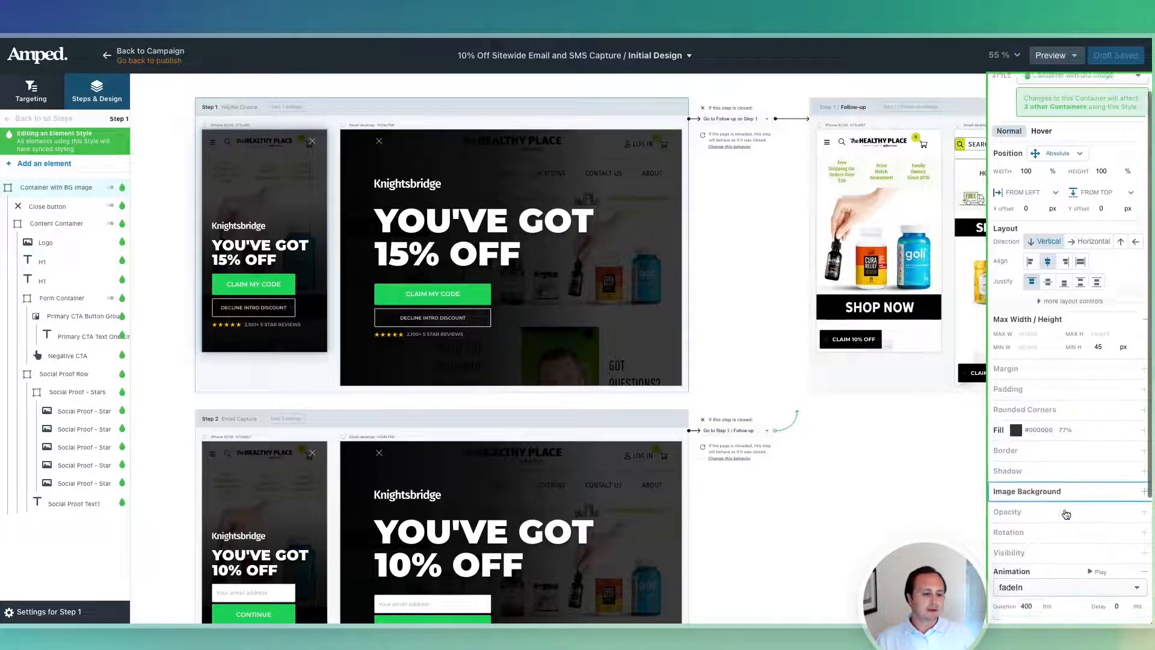
{"action": "left_click", "coordinate": [1098, 493]}
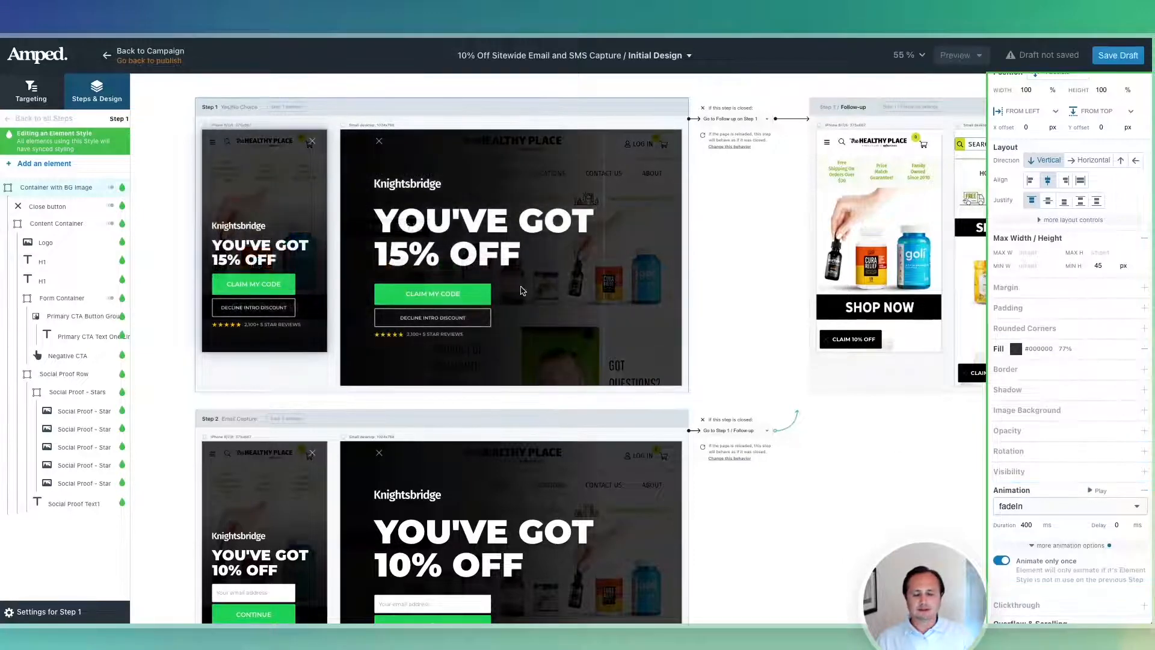
Replay the Content Container's 400 ms fadeInUpSubtle animation, then move to the course slides.
{"action": "left_click", "coordinate": [57, 223]}
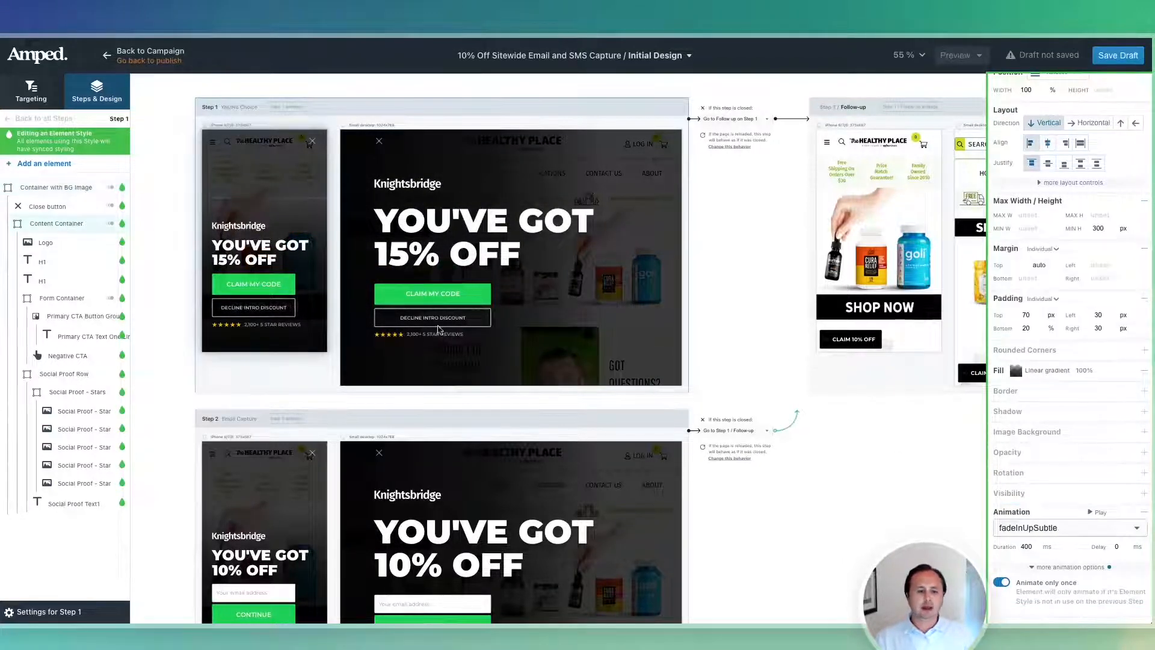
{"action": "left_click", "coordinate": [1106, 513]}
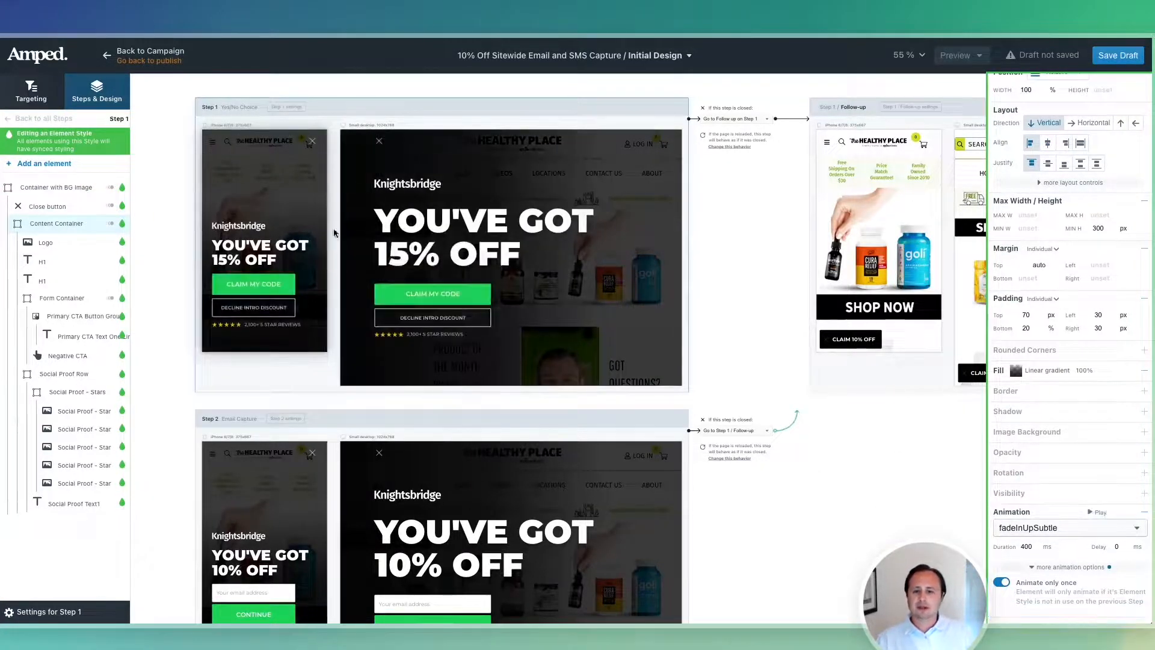
{"action": "scroll", "coordinate": [1075, 550], "scroll_direction": "down", "scroll_amount": 3}
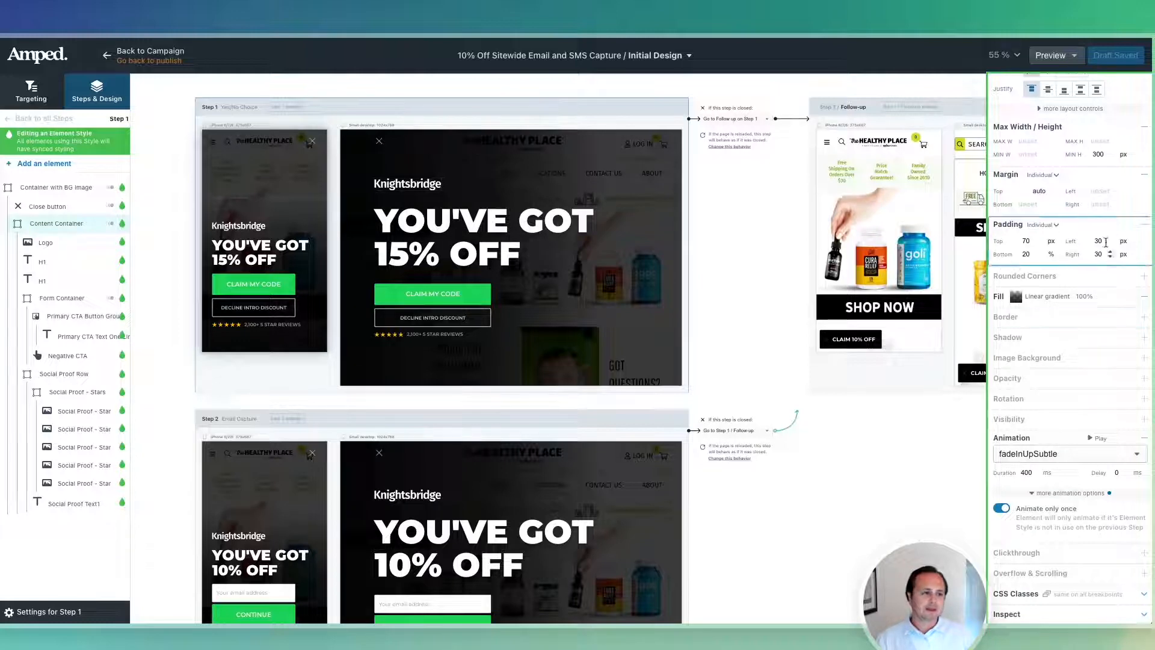
{"action": "scroll", "coordinate": [1100, 242], "scroll_direction": "up", "scroll_amount": 6}
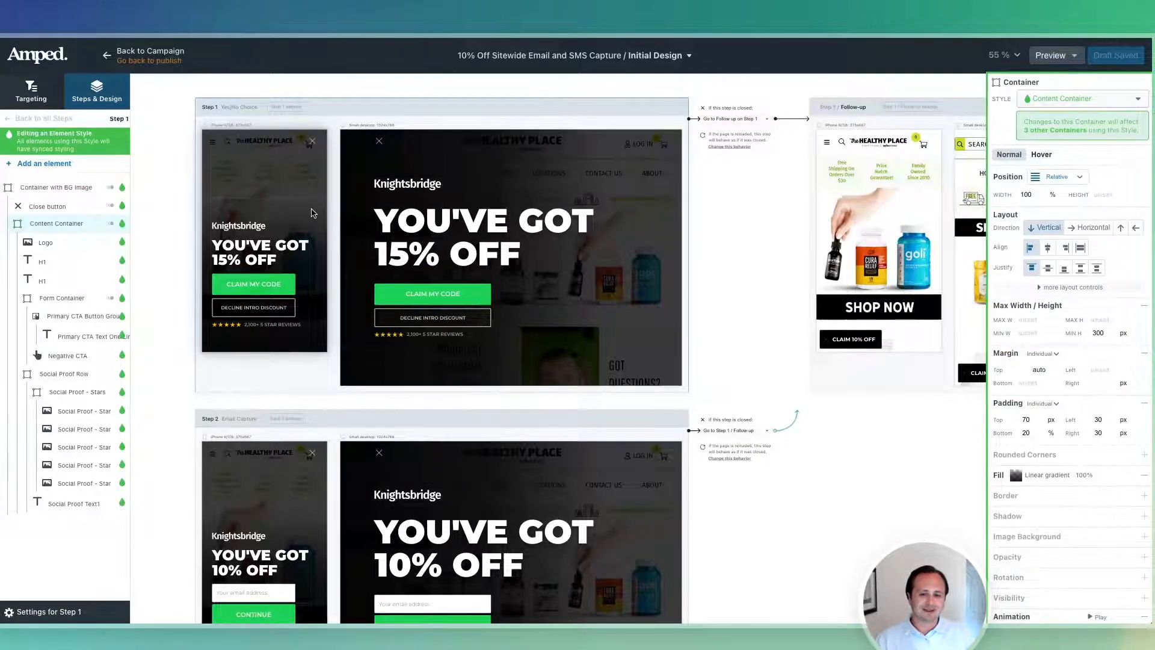
{"action": "key", "text": "ctrl+Right"}
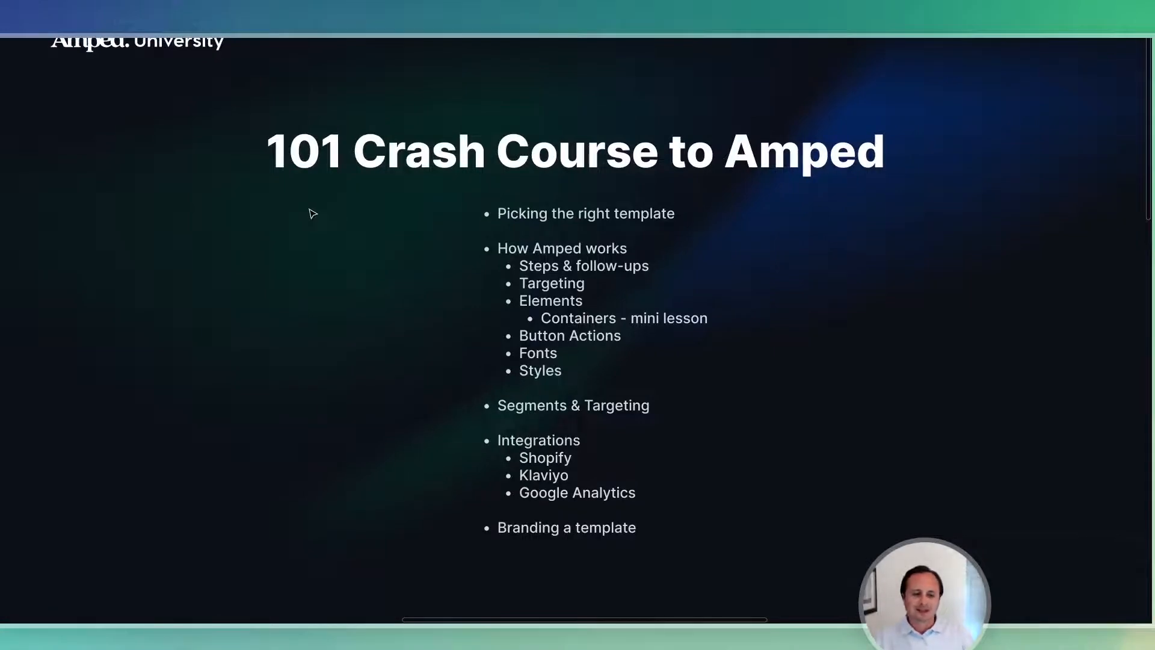
Return to the popup editor and select the mobile H1 headline.
{"action": "key", "text": "ctrl+Left"}
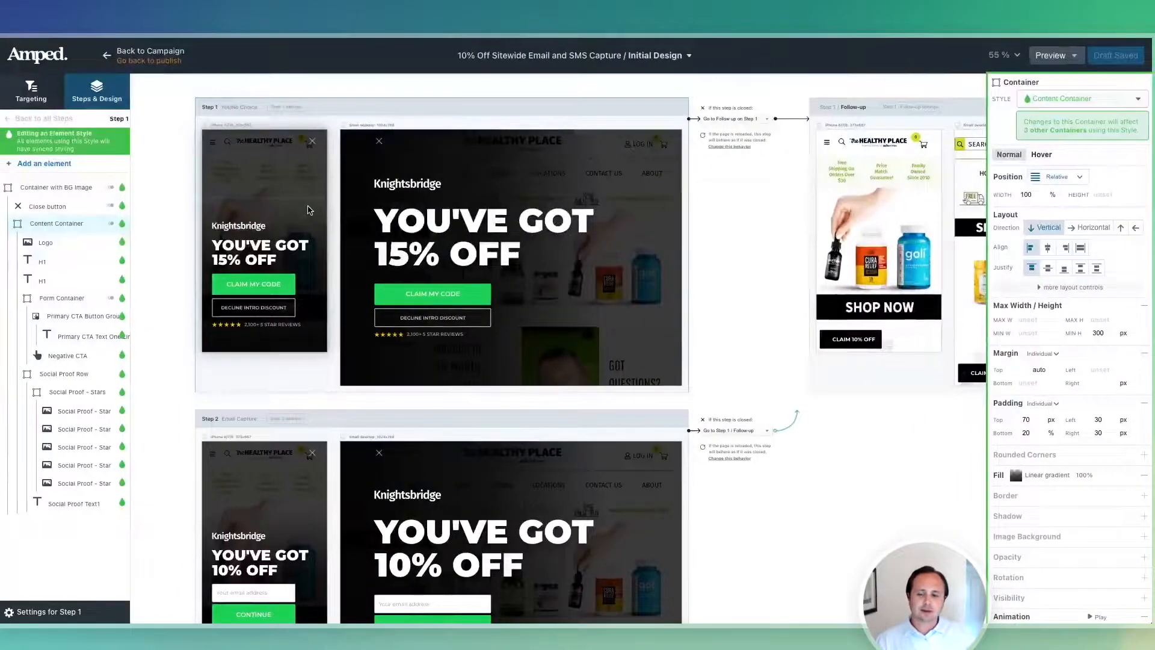
{"action": "left_click", "coordinate": [276, 243]}
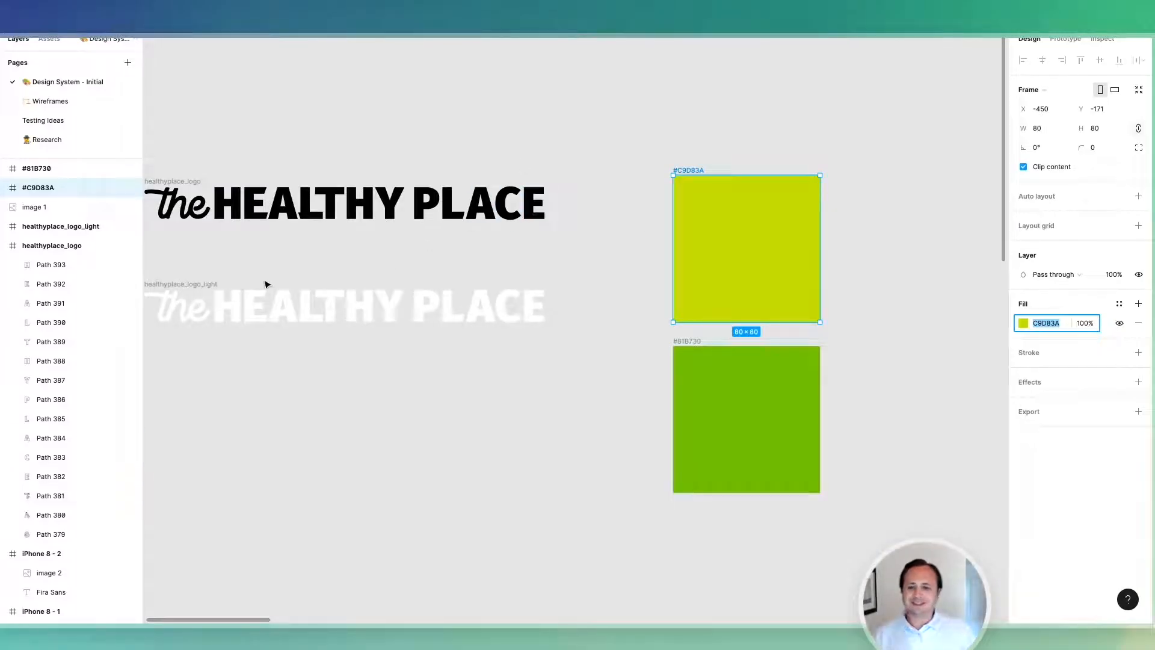
Select the light Healthy Place logo and check the #C9D83A swatch's hex value.
{"action": "left_click", "coordinate": [205, 285]}
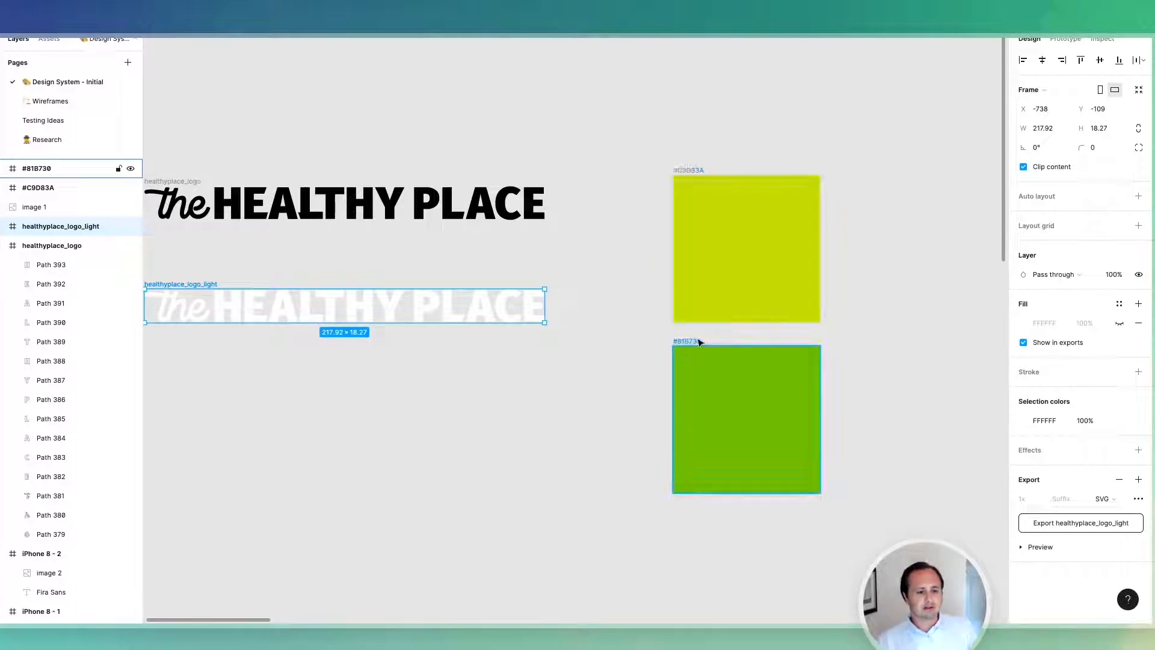
{"action": "left_click", "coordinate": [698, 164]}
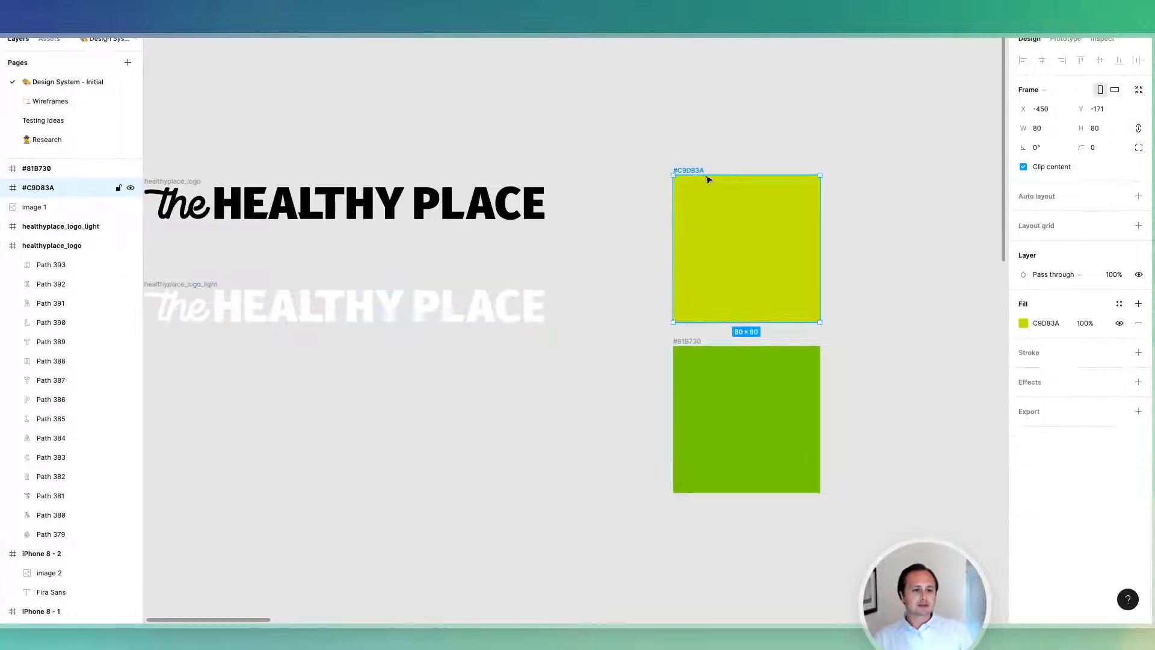
{"action": "left_click", "coordinate": [1051, 323]}
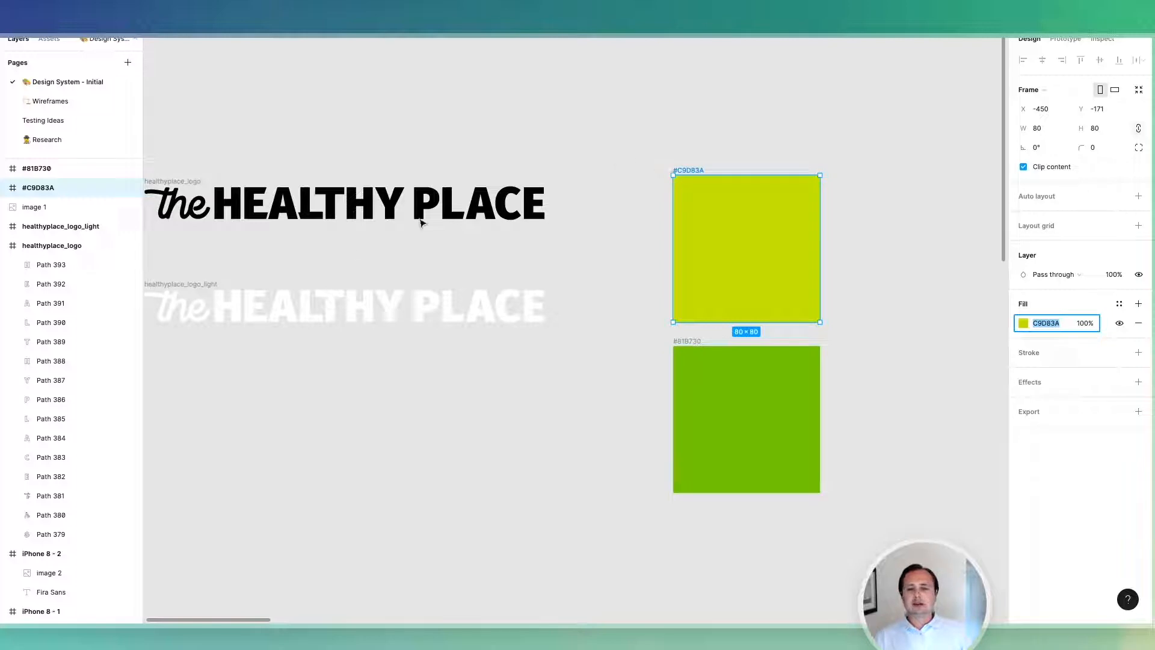
{"action": "left_click", "coordinate": [196, 288]}
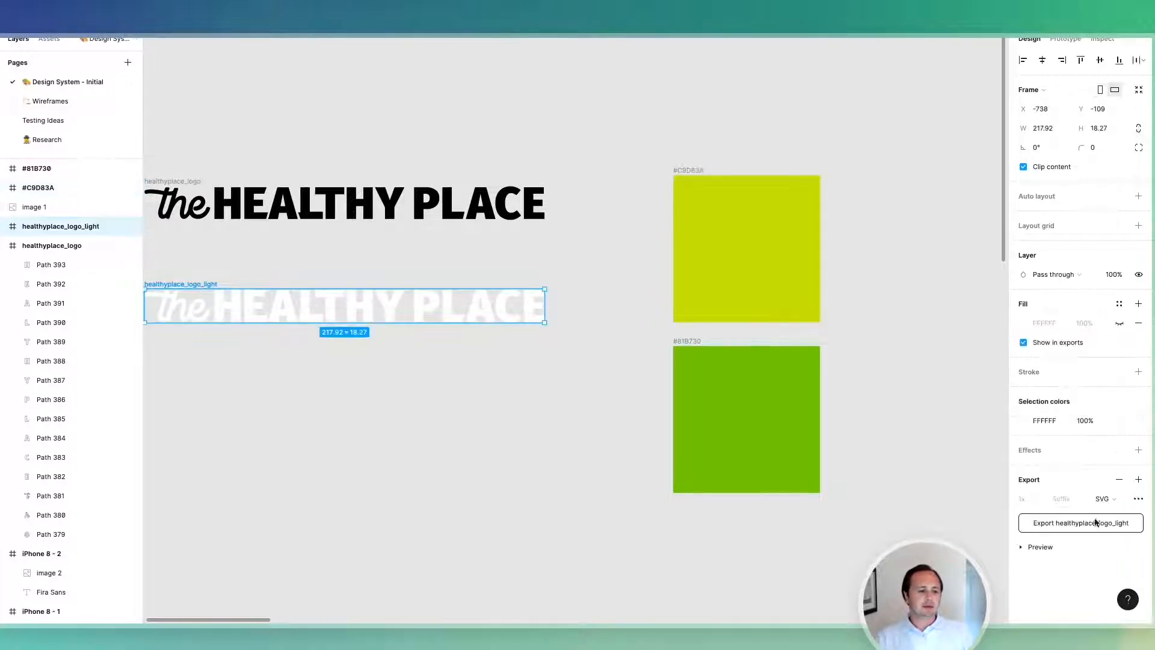
Export healthyplace_logo_light.svg to Downloads, replacing the existing file.
{"action": "left_click", "coordinate": [1096, 523]}
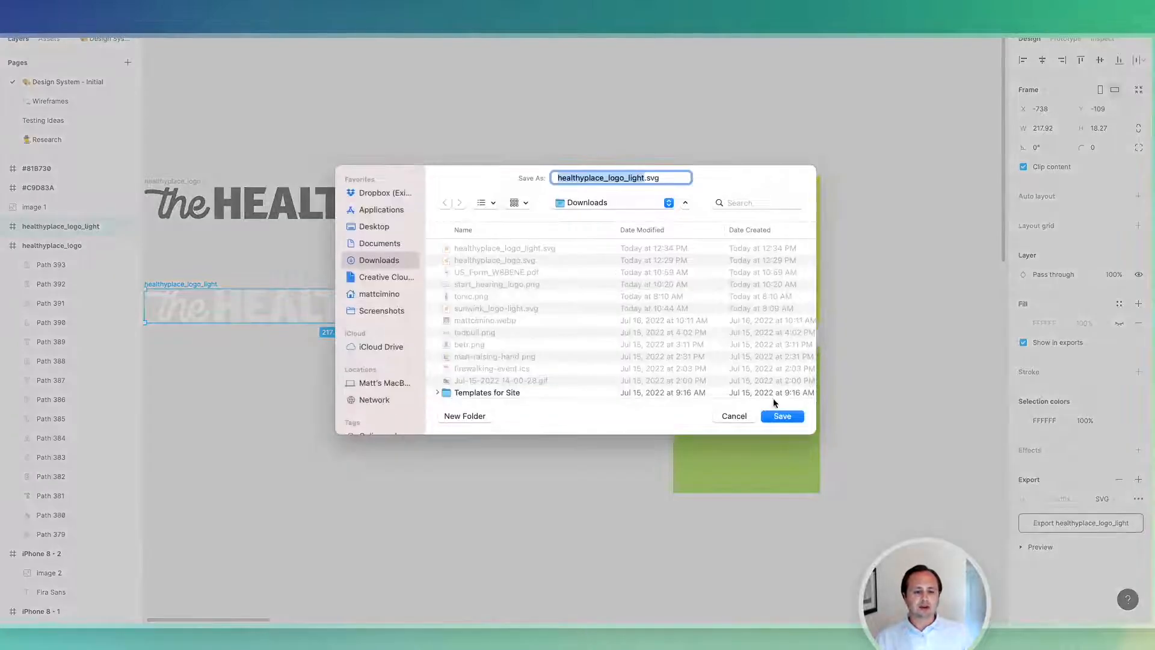
{"action": "left_click", "coordinate": [782, 416]}
{"action": "left_click", "coordinate": [626, 366]}
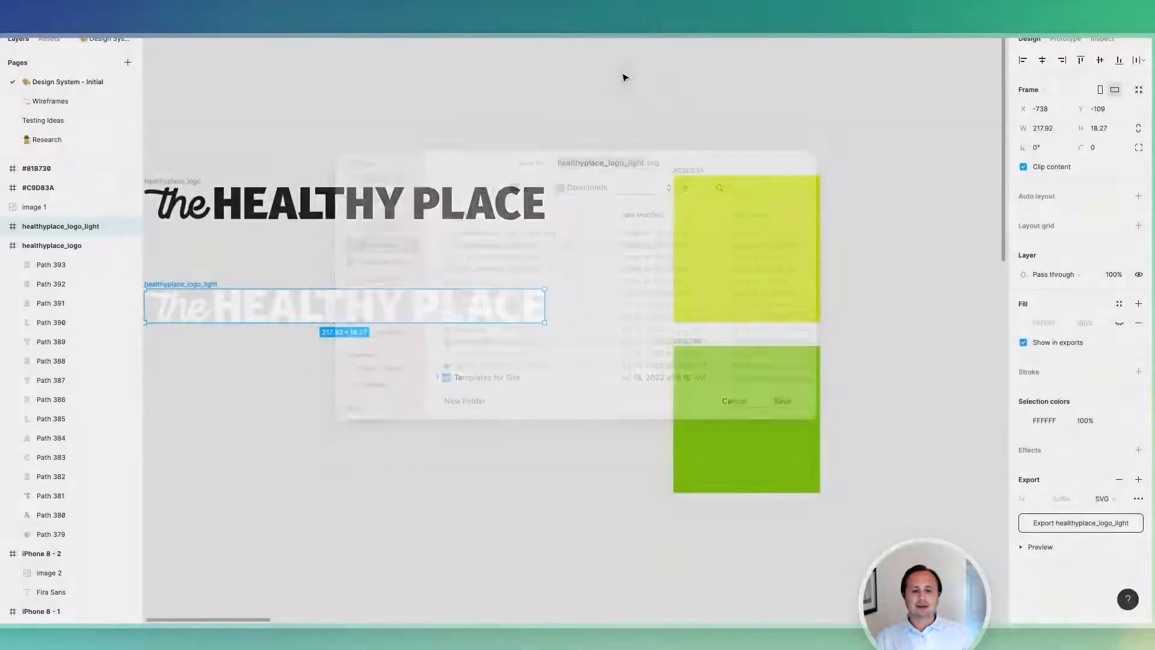
{"action": "key", "text": "ctrl+Left"}
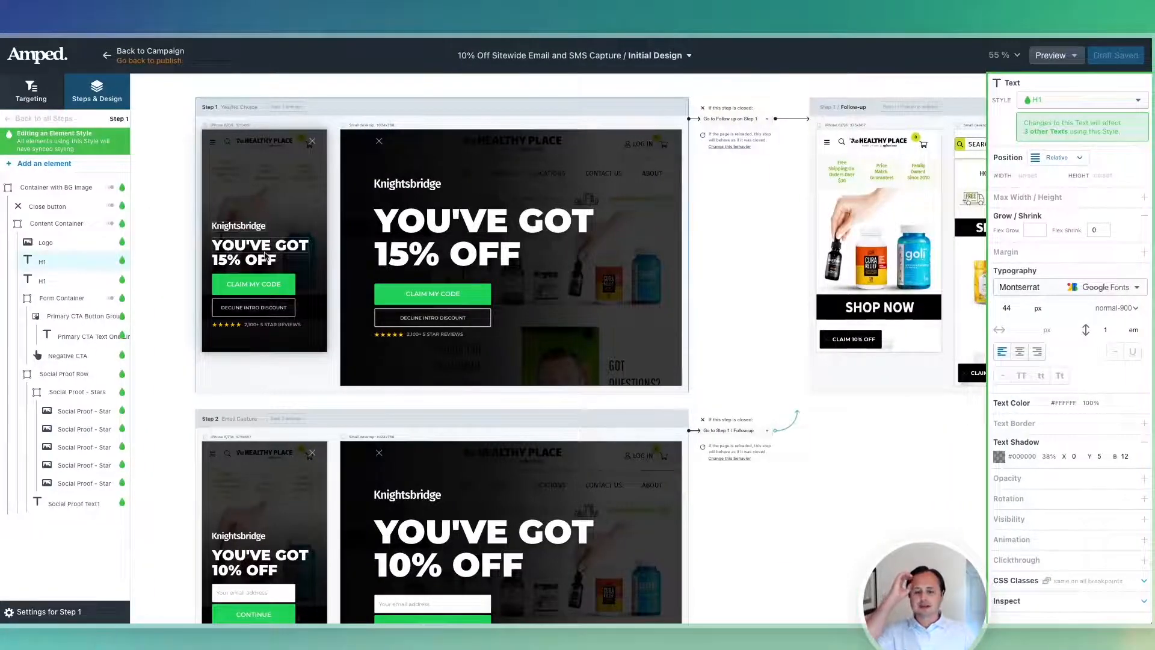
Switch the H1 font from Montserrat to Fira Sans at weight 900.
{"action": "left_click", "coordinate": [1051, 293]}
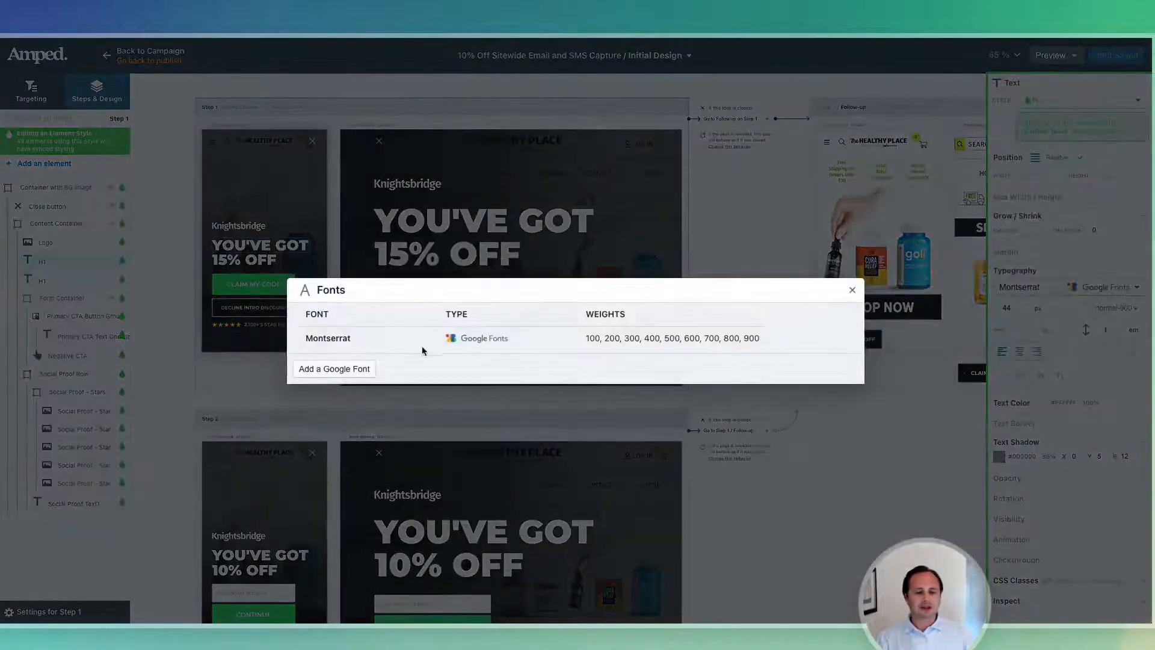
{"action": "left_click", "coordinate": [363, 347]}
{"action": "type", "text": "fira"}
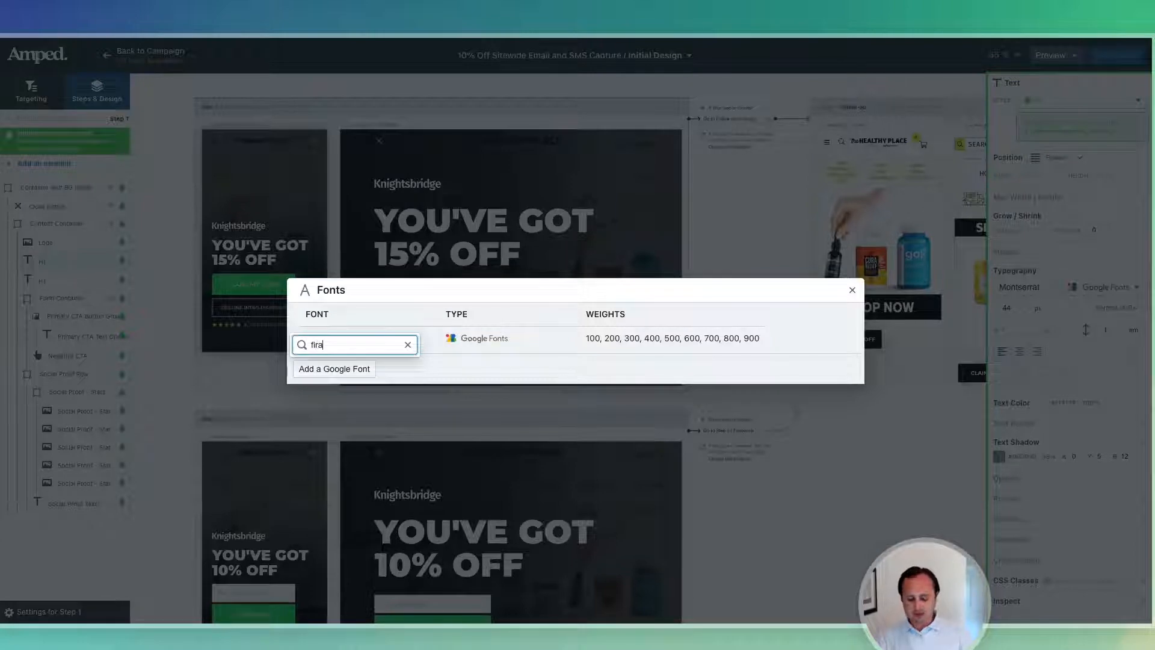
{"action": "left_click", "coordinate": [345, 374]}
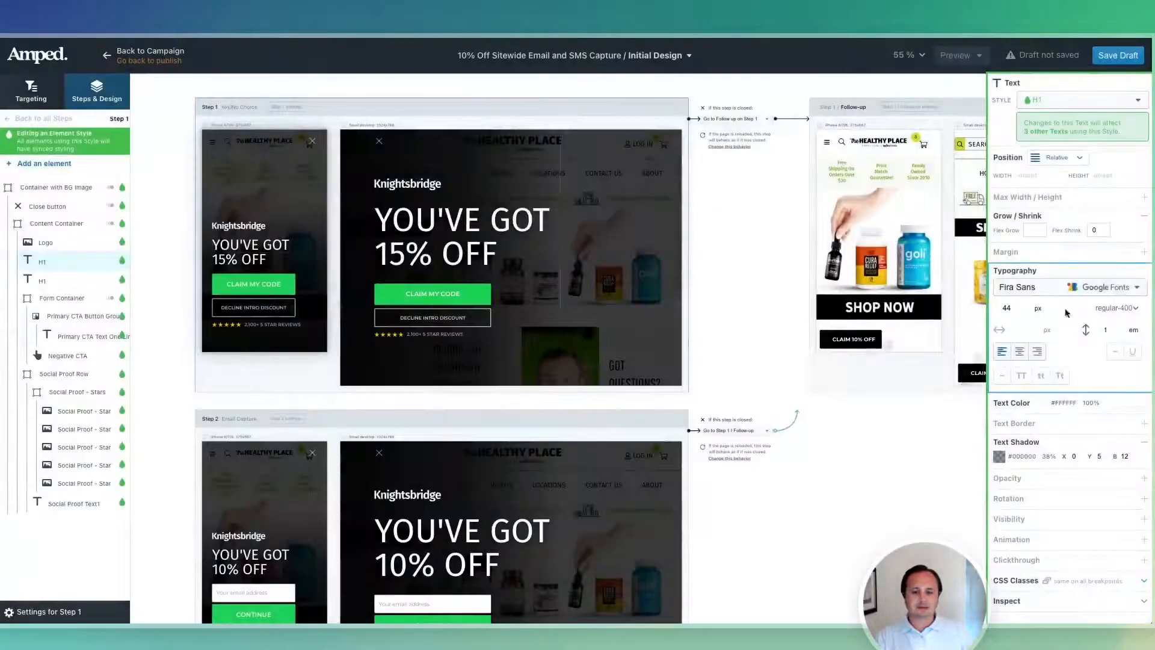
{"action": "left_click", "coordinate": [1118, 309]}
{"action": "left_click", "coordinate": [1120, 295]}
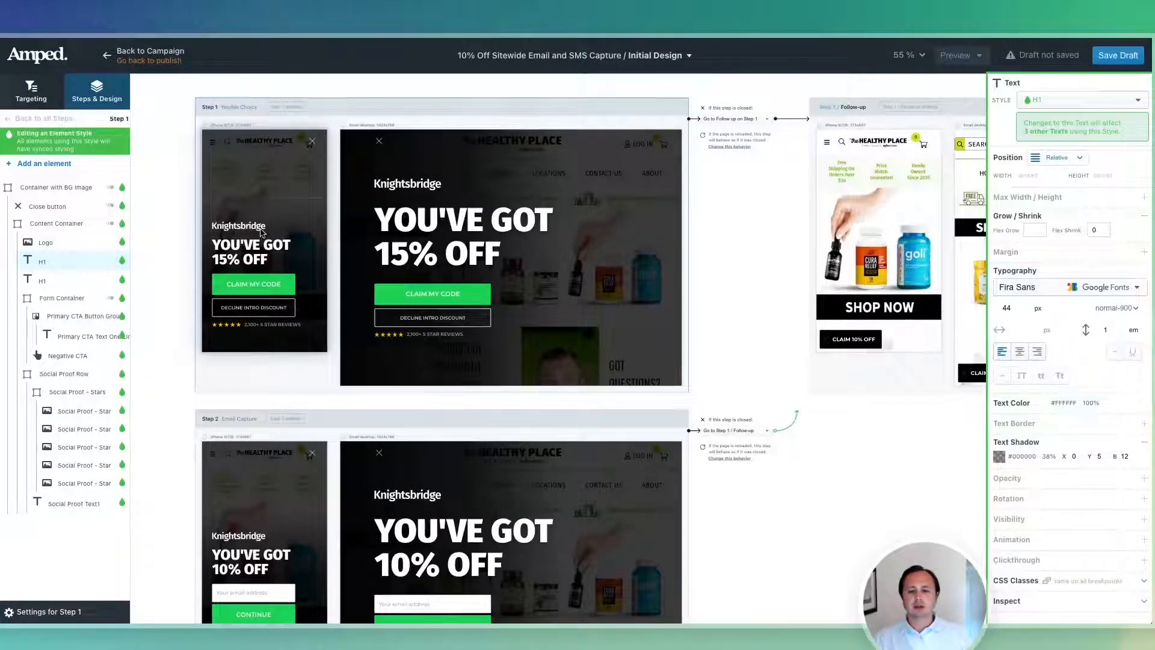
{"action": "left_click", "coordinate": [235, 232]}
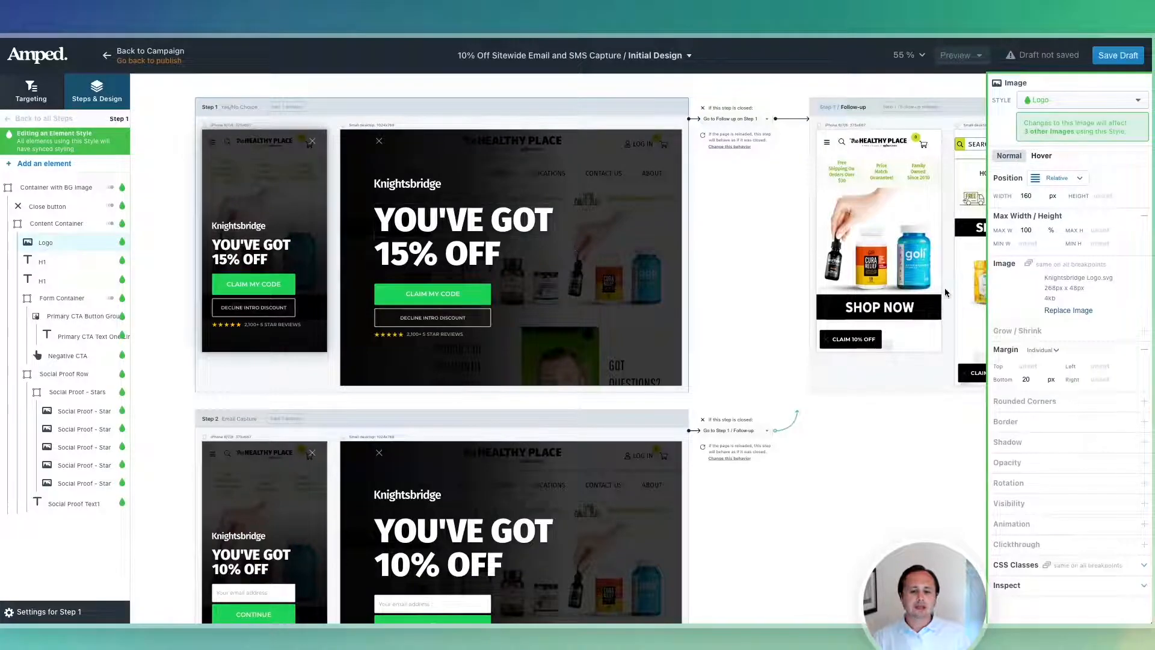
Replace the Knightsbridge logo with healthyplace_logo_light.svg.
{"action": "left_click", "coordinate": [1068, 310]}
{"action": "left_click", "coordinate": [517, 239]}
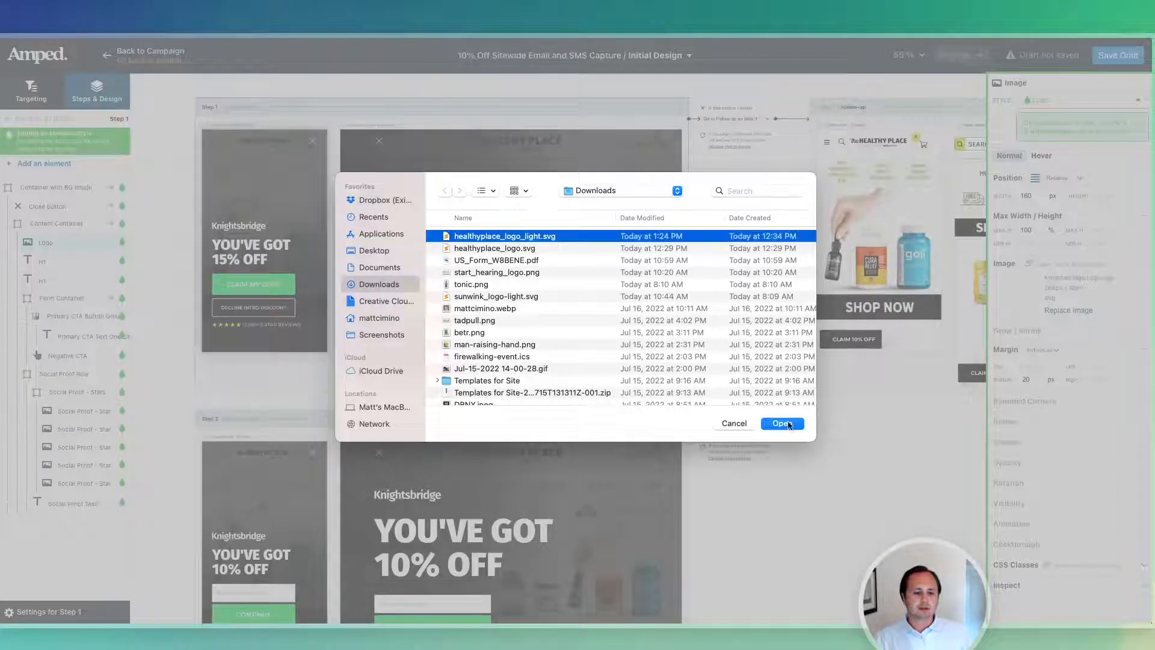
{"action": "left_click", "coordinate": [782, 424]}
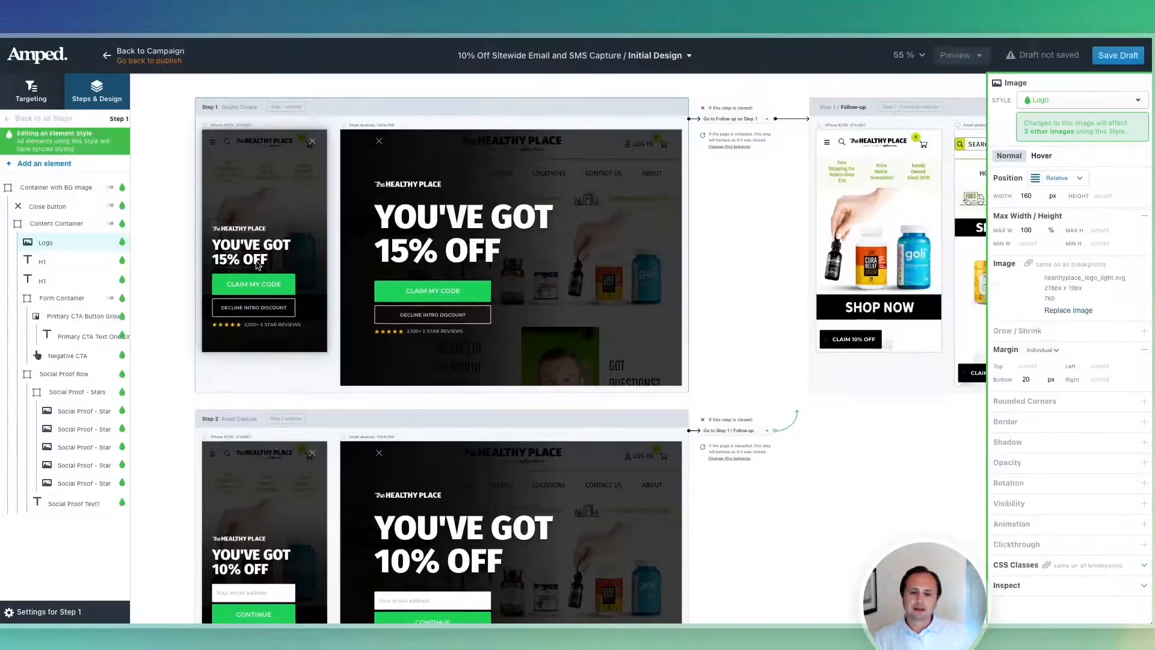
{"action": "left_click", "coordinate": [406, 190]}
{"action": "scroll", "coordinate": [406, 190], "scroll_direction": "up", "scroll_amount": 4}
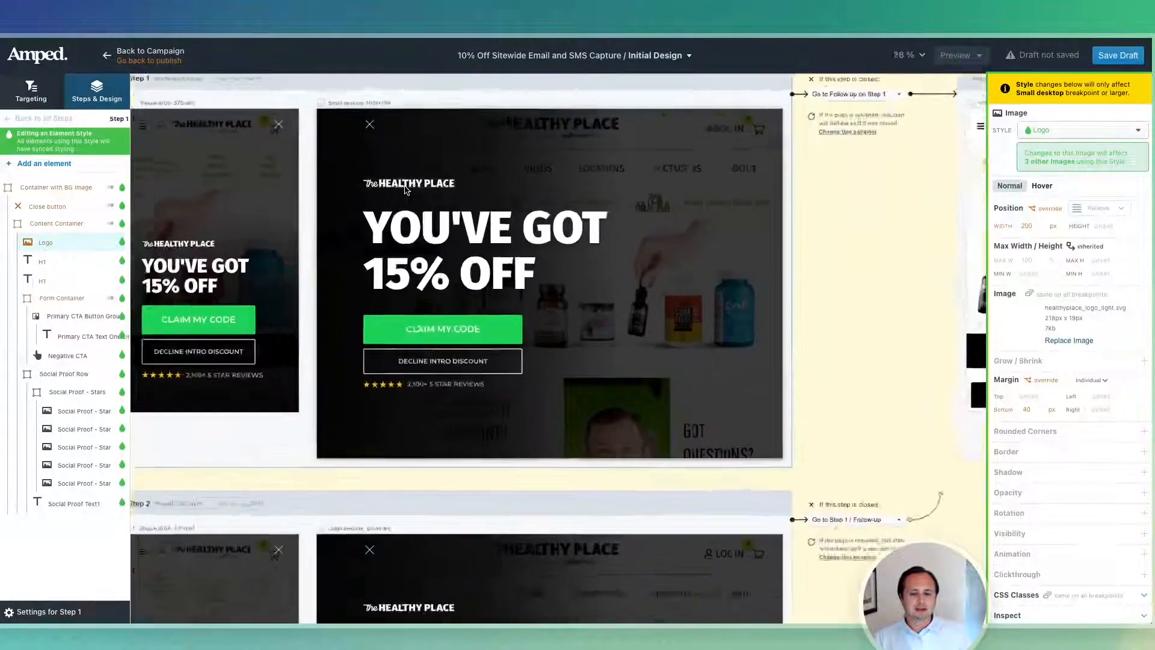
{"action": "left_click", "coordinate": [172, 251]}
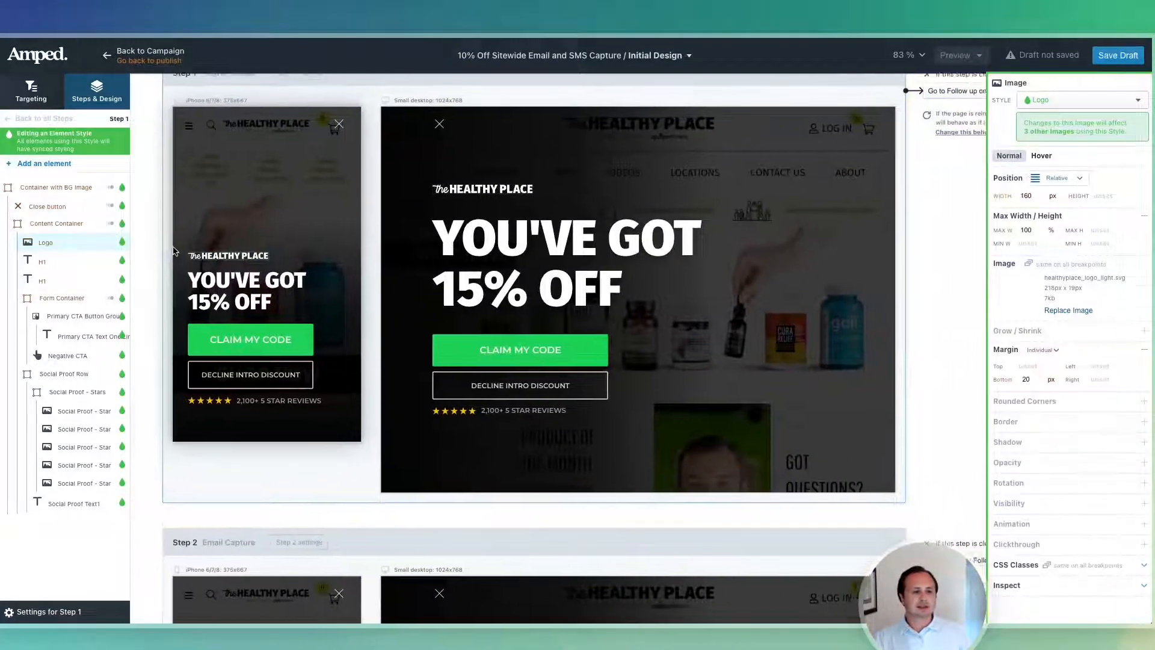
Widen the logo on desktop and set its mobile width to 200 px.
{"action": "left_click", "coordinate": [475, 197]}
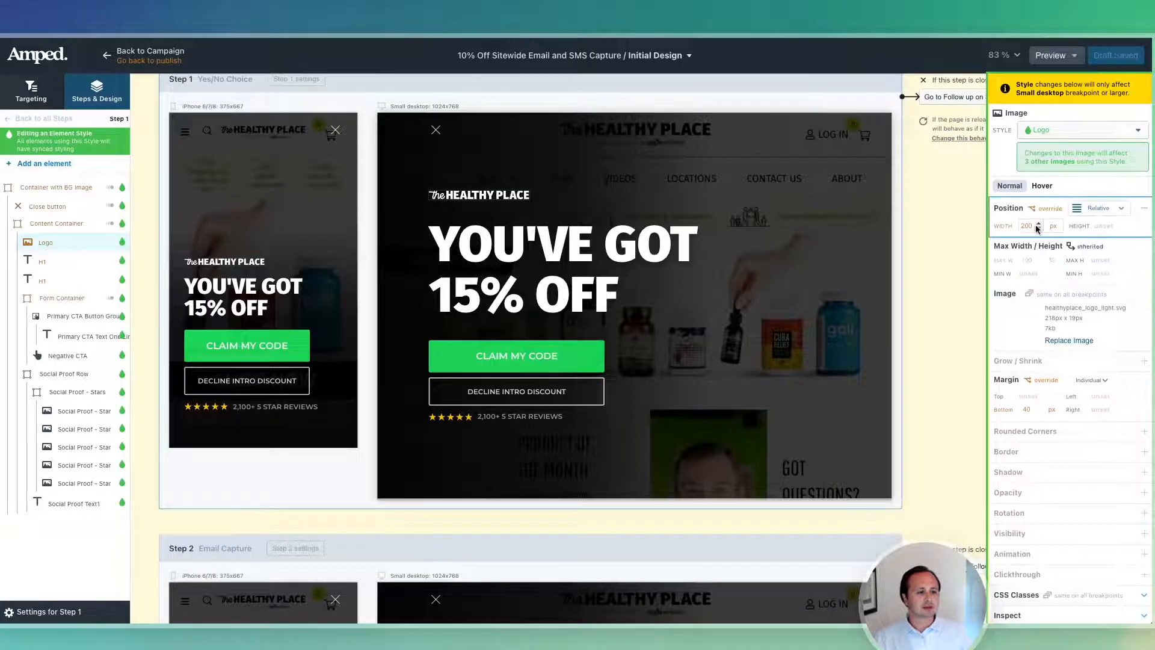
{"action": "left_click_drag", "start_coordinate": [1026, 225], "coordinate": [1004, 228]}
{"action": "type", "text": "3"}
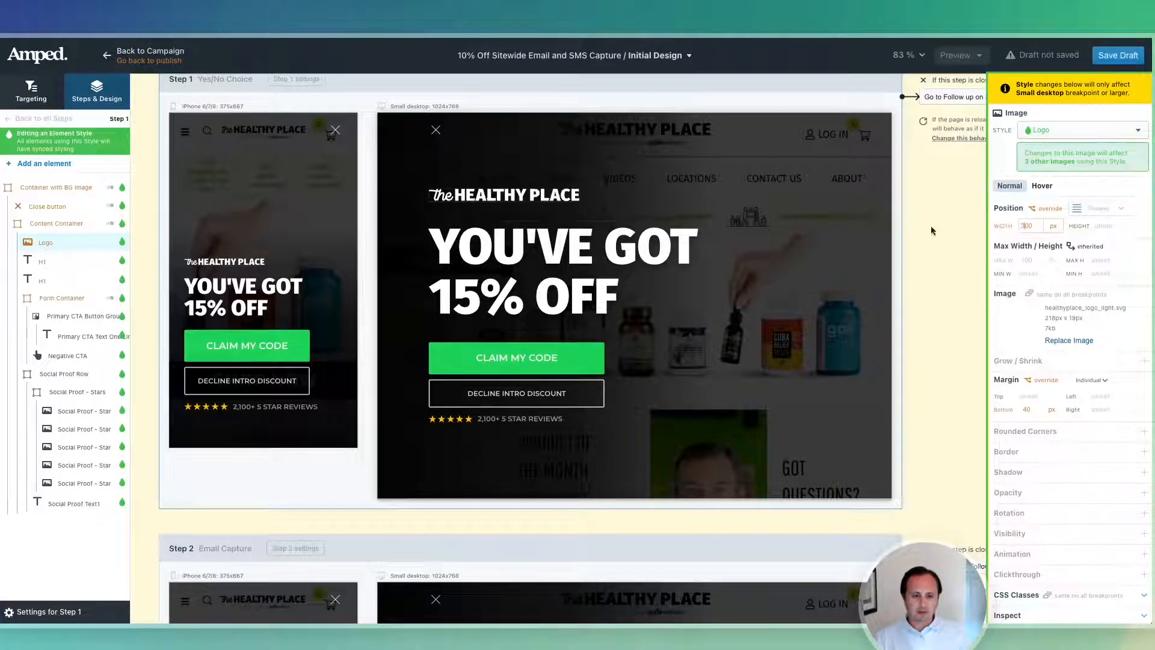
{"action": "left_click", "coordinate": [329, 264]}
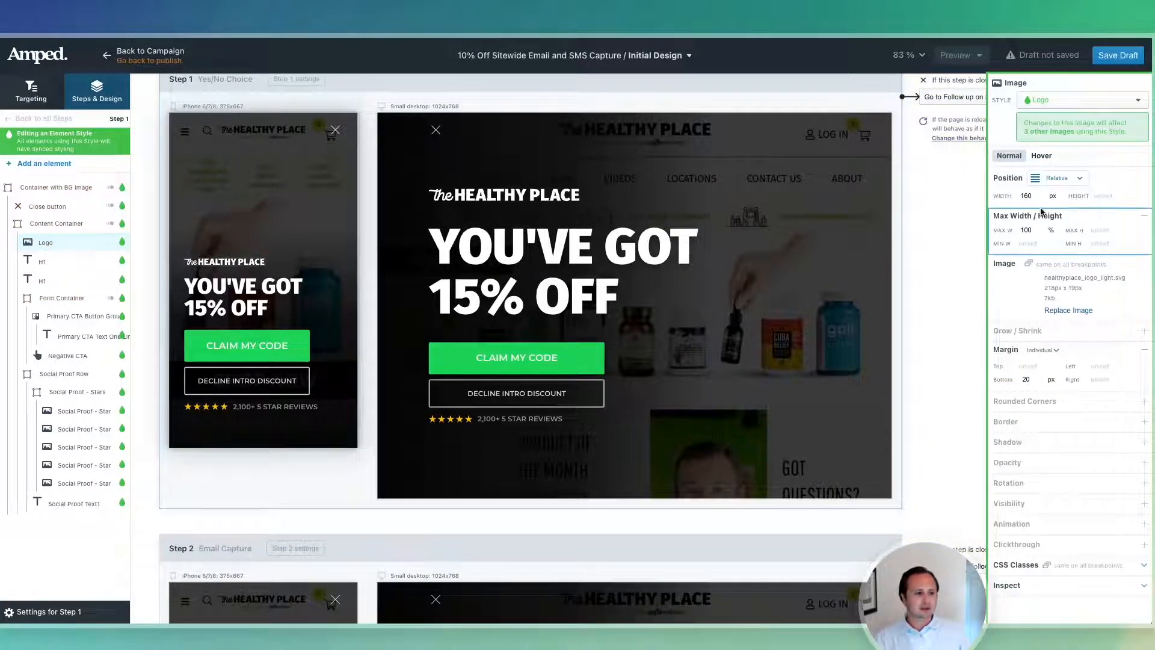
{"action": "double_click", "coordinate": [1026, 196]}
{"action": "type", "text": "200"}
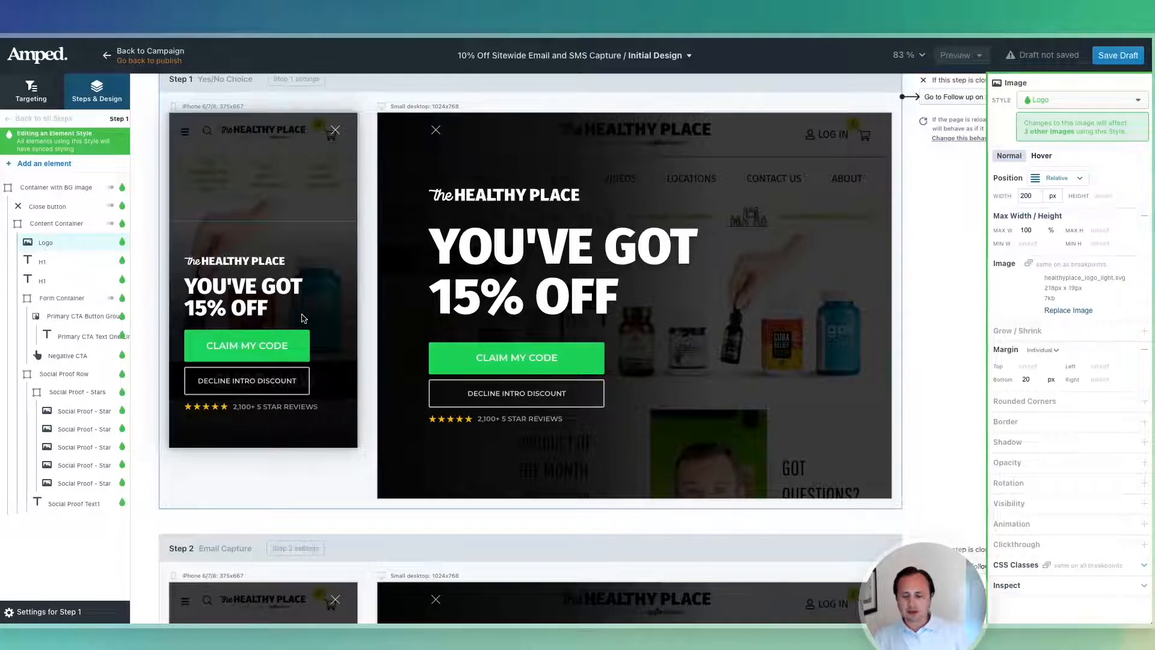
{"action": "left_click", "coordinate": [248, 290]}
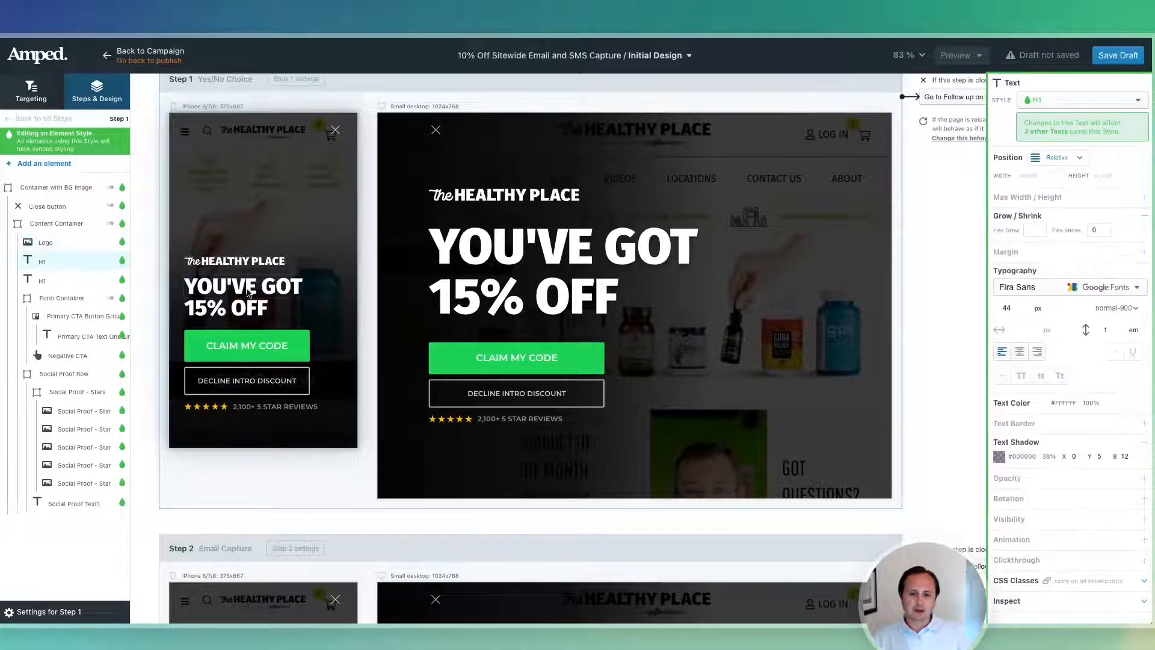
{"action": "left_click", "coordinate": [233, 345]}
{"action": "left_click", "coordinate": [79, 316]}
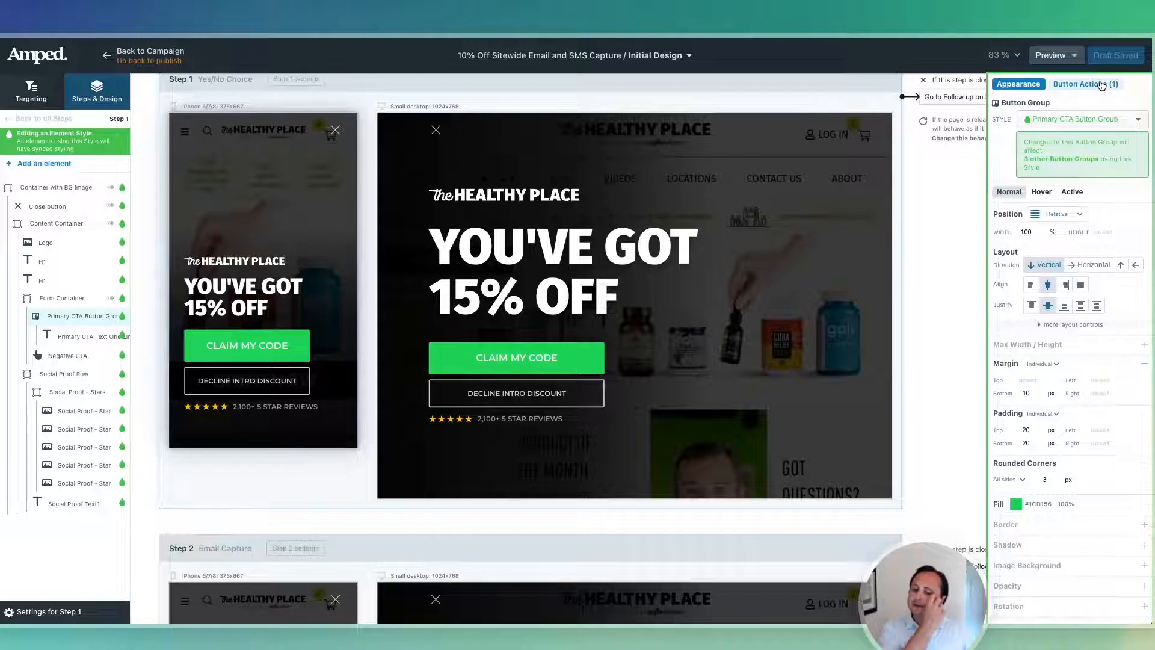
{"action": "left_click", "coordinate": [68, 356]}
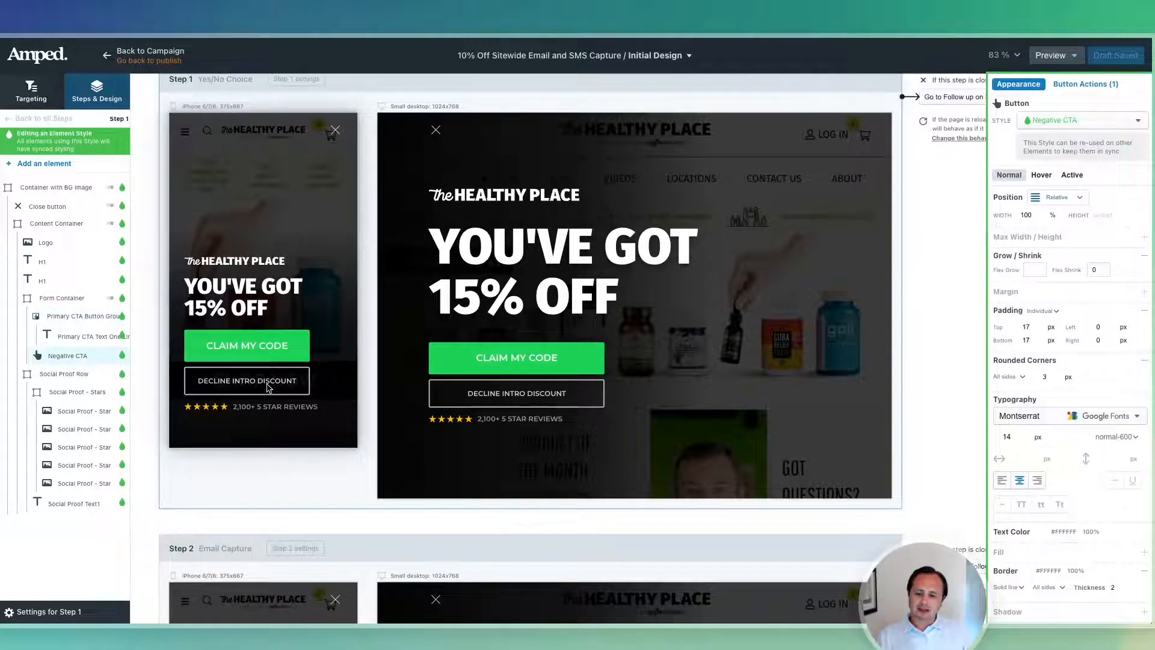
{"action": "left_click", "coordinate": [233, 345]}
{"action": "left_click", "coordinate": [212, 331]}
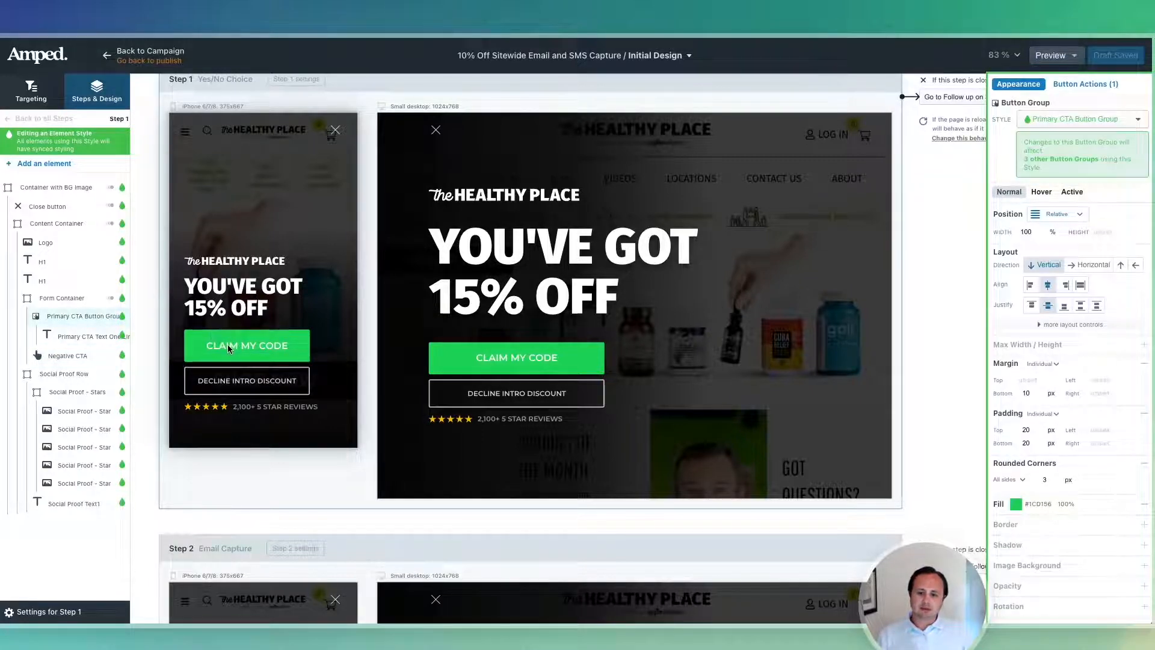
{"action": "left_click", "coordinate": [228, 345]}
{"action": "key", "text": "ctrl+d"}
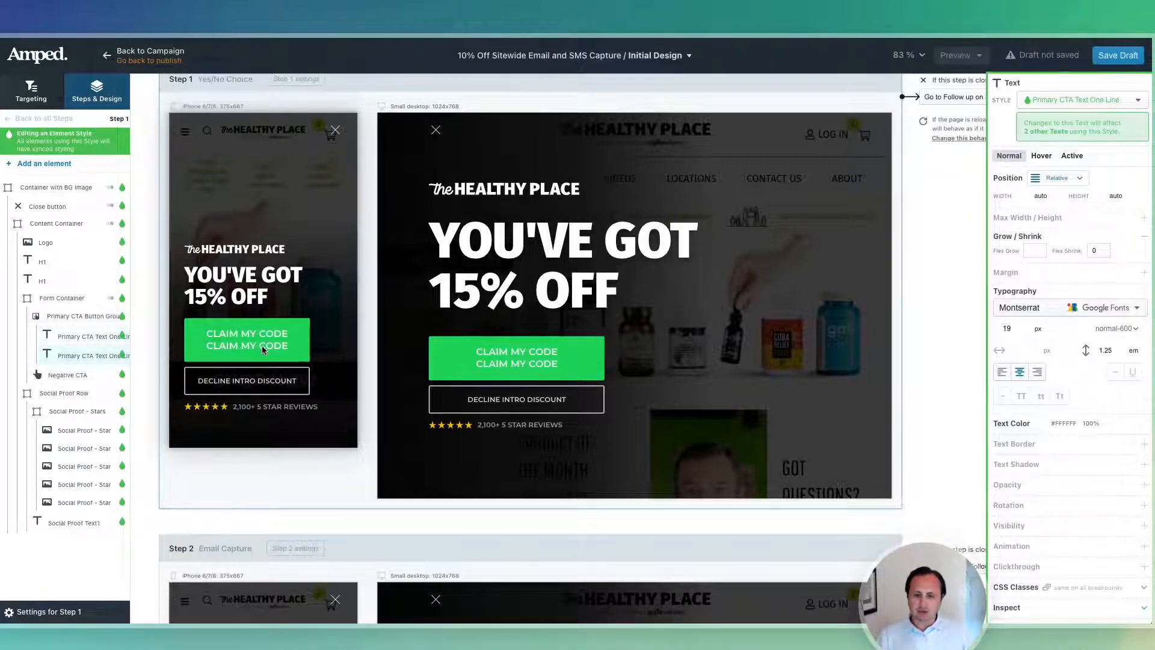
{"action": "key", "text": "Delete"}
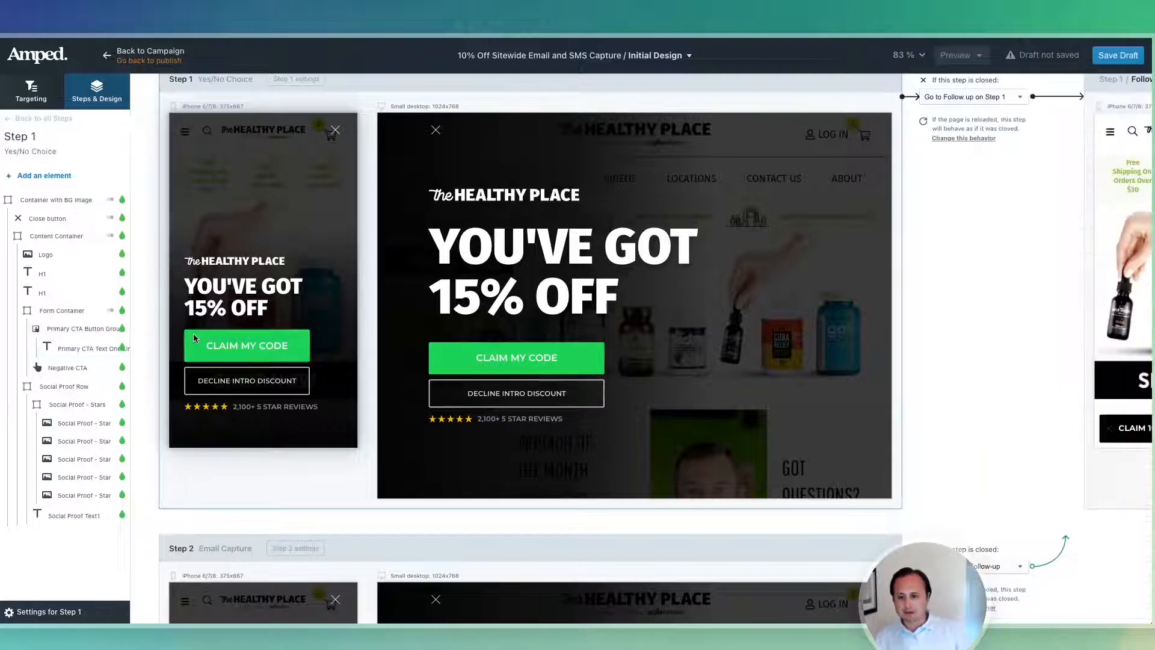
{"action": "left_click", "coordinate": [71, 318]}
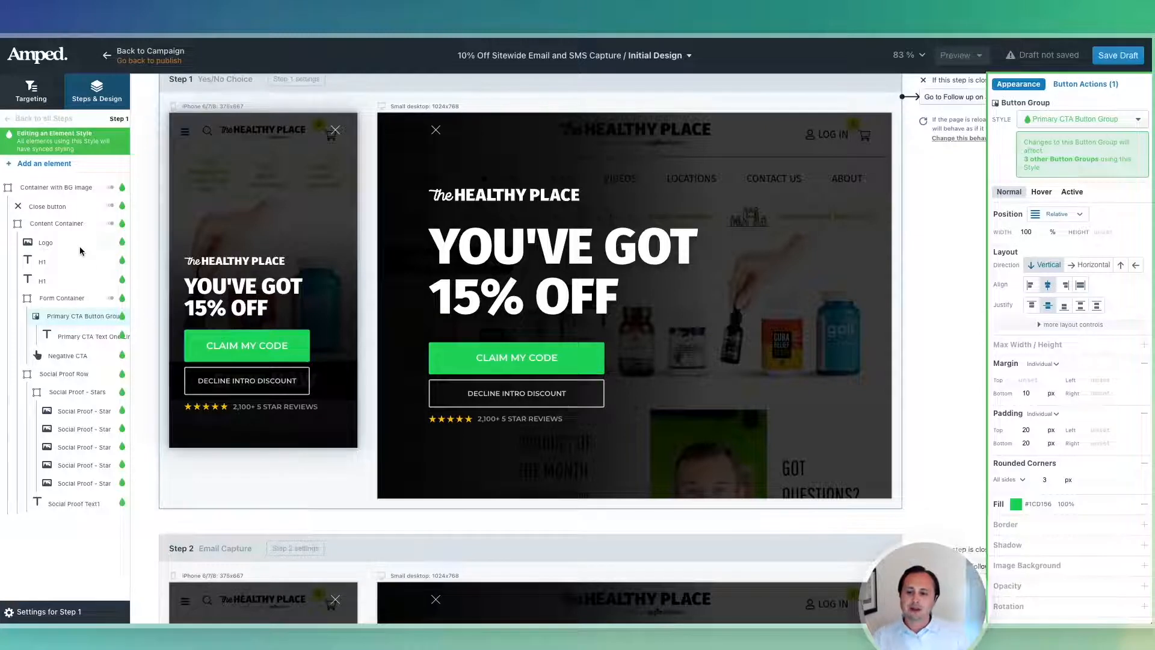
{"action": "left_click", "coordinate": [53, 207]}
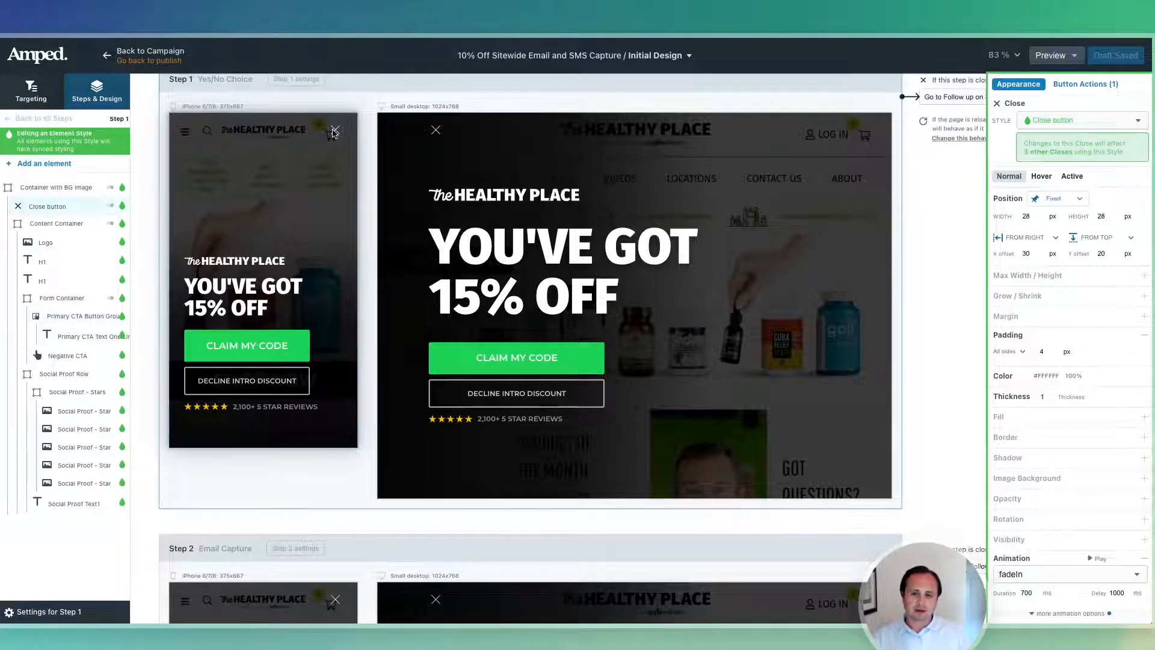
Check the close and primary button actions, then select Step 2's CONTINUE button.
{"action": "left_click", "coordinate": [1115, 86]}
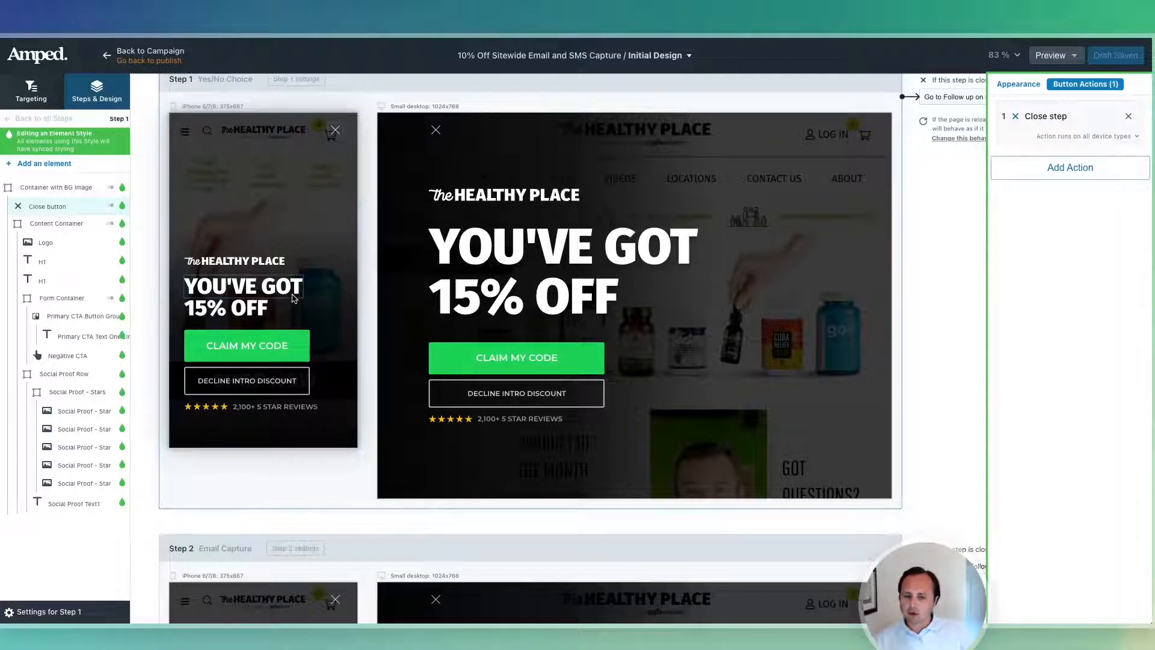
{"action": "left_click", "coordinate": [301, 334]}
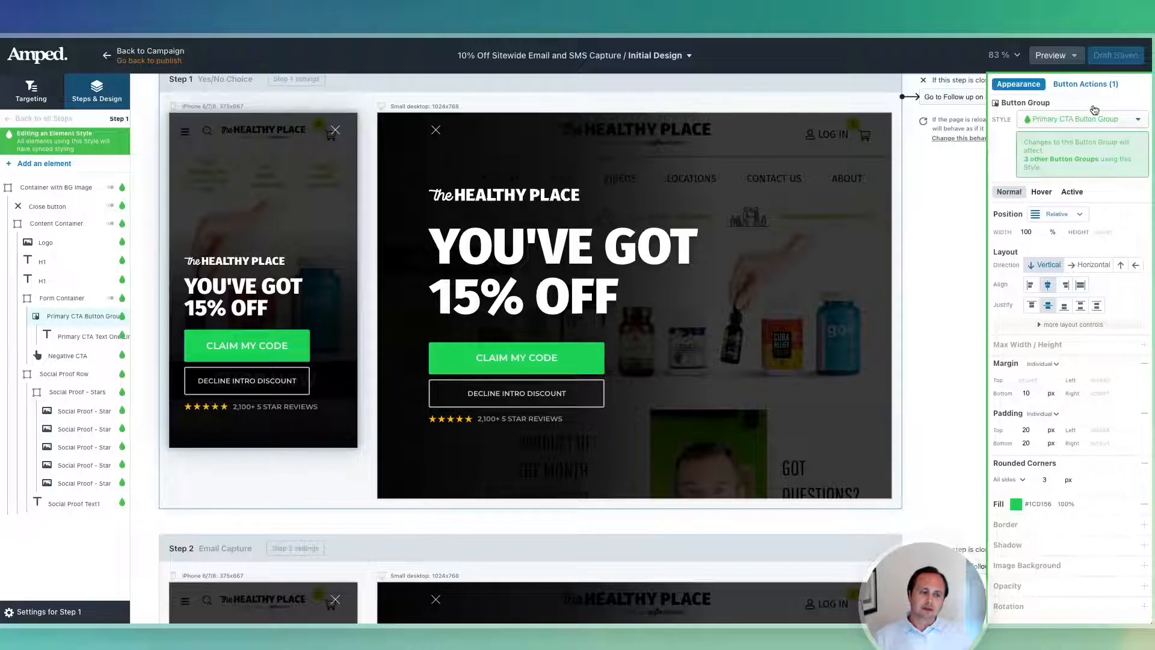
{"action": "left_click", "coordinate": [1087, 83]}
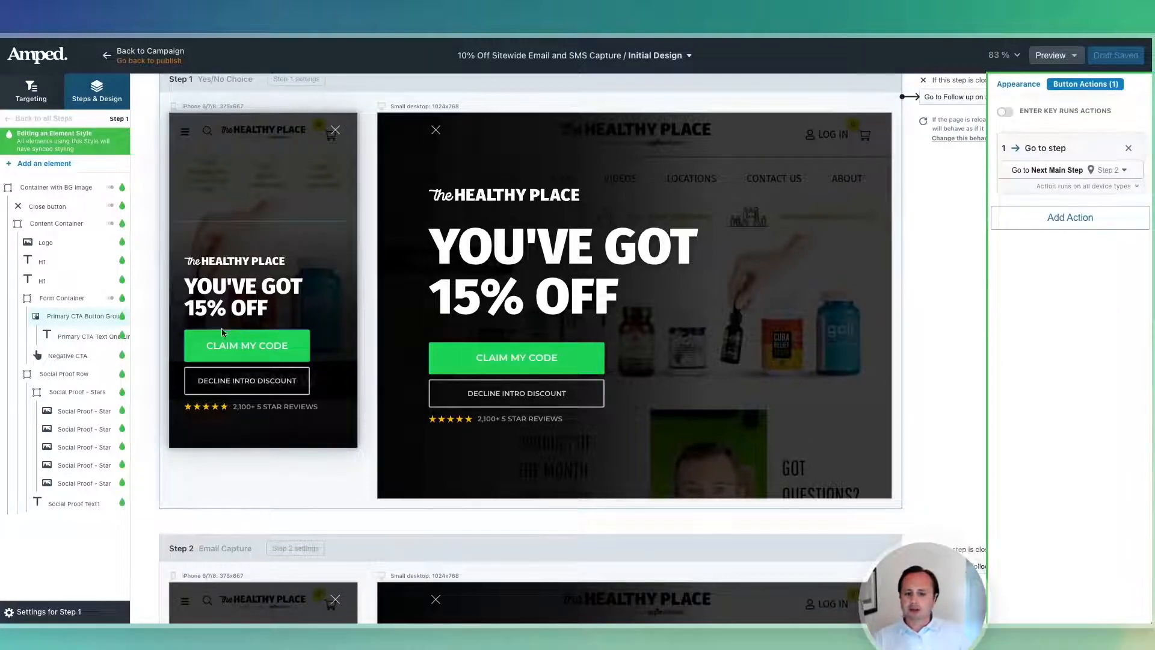
{"action": "scroll", "coordinate": [293, 385], "scroll_direction": "down", "scroll_amount": 5}
{"action": "left_click", "coordinate": [293, 385]}
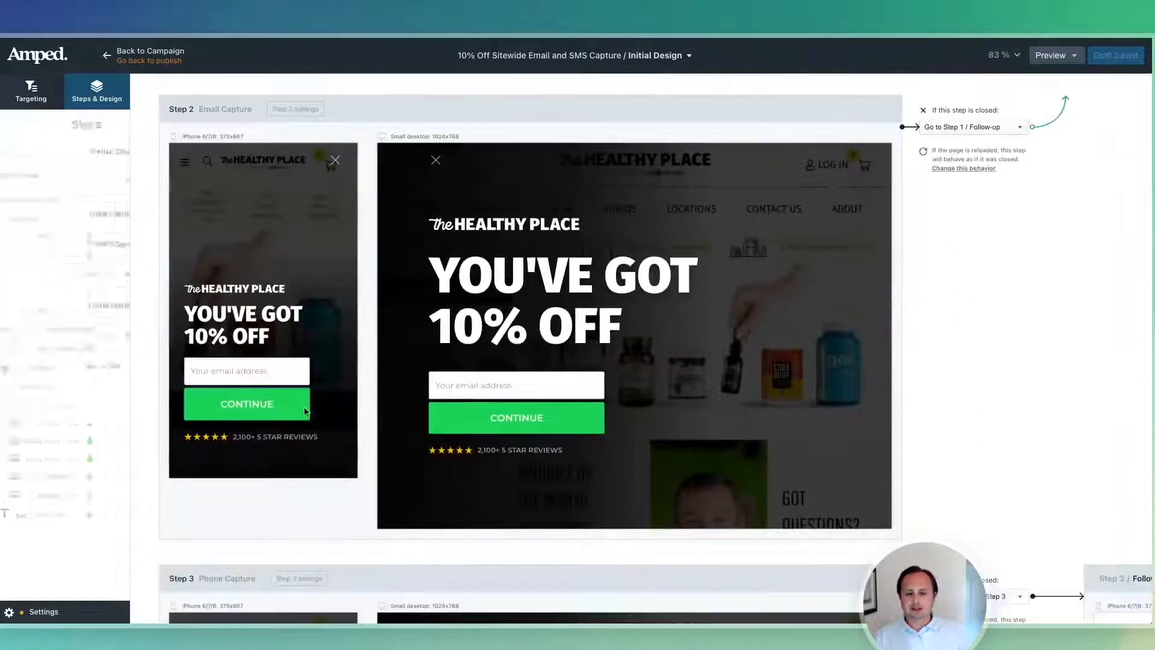
{"action": "left_click", "coordinate": [1106, 86]}
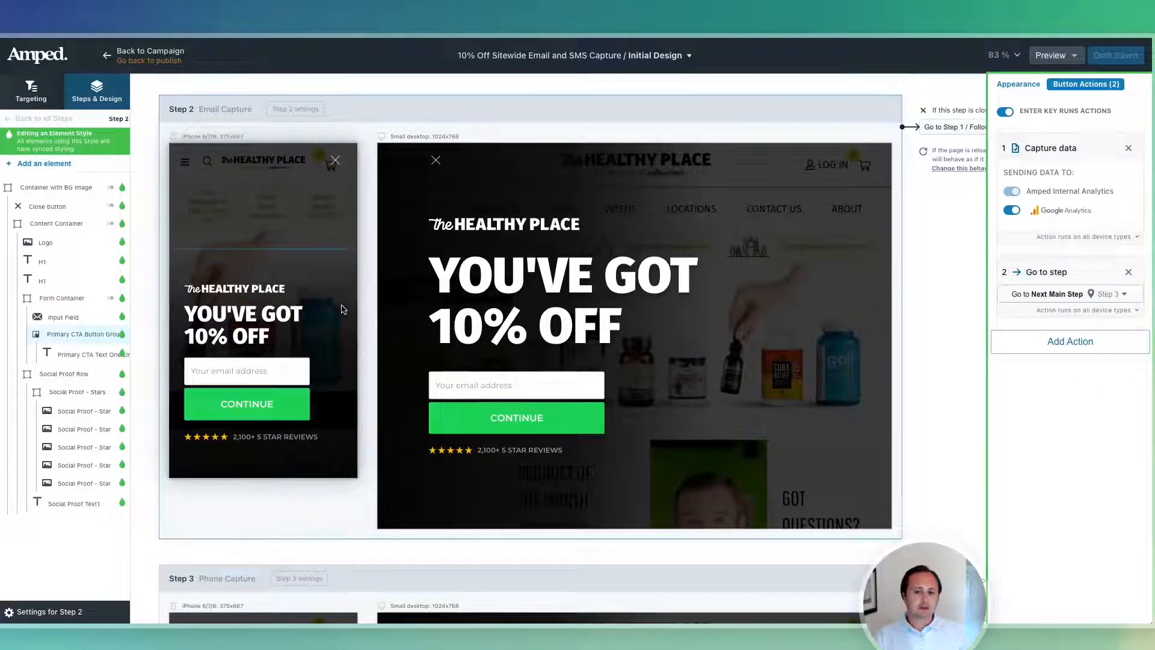
{"action": "scroll", "coordinate": [330, 308], "scroll_direction": "down", "scroll_amount": 3}
{"action": "scroll", "coordinate": [330, 301], "scroll_direction": "up", "scroll_amount": 5}
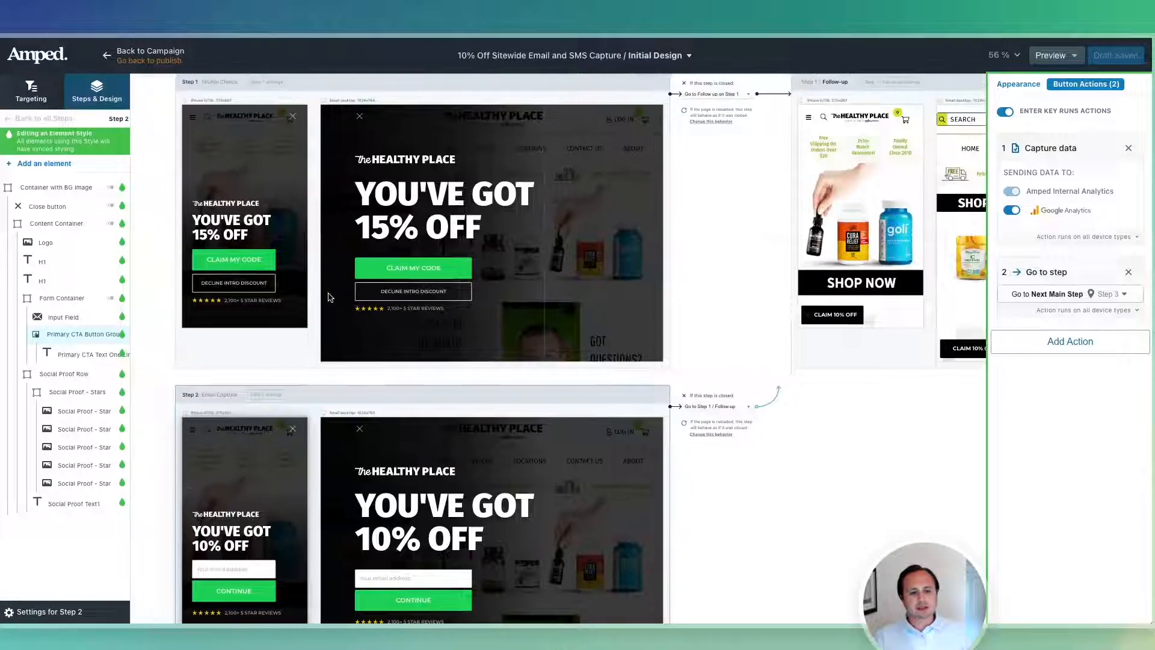
Confirm the follow-up CLAIM 10% OFF button goes to Step 2, then zoom into Step 2.
{"action": "left_click", "coordinate": [854, 314]}
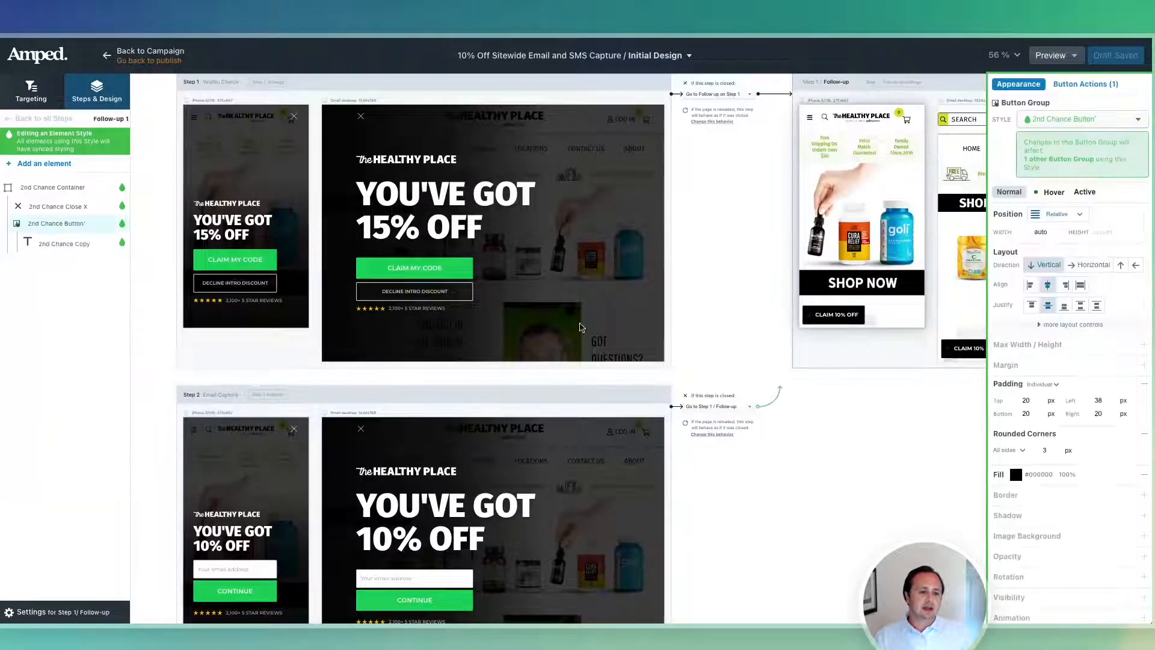
{"action": "left_click", "coordinate": [1106, 89]}
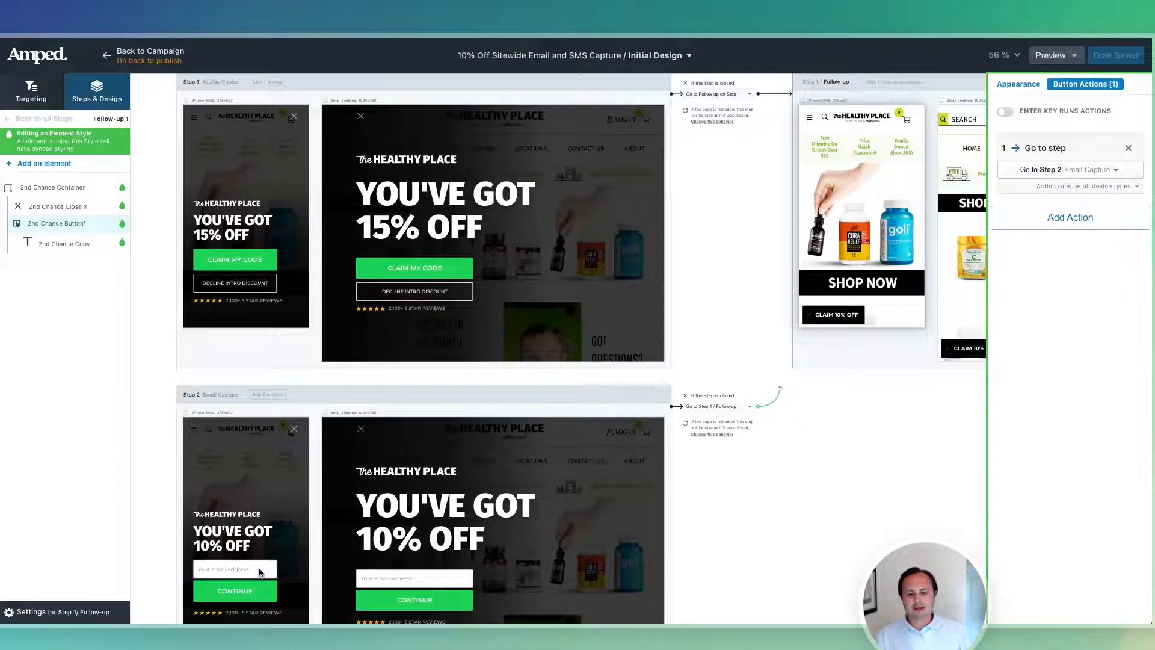
{"action": "scroll", "coordinate": [260, 572], "scroll_direction": "down", "scroll_amount": 3}
{"action": "left_click", "coordinate": [281, 450]}
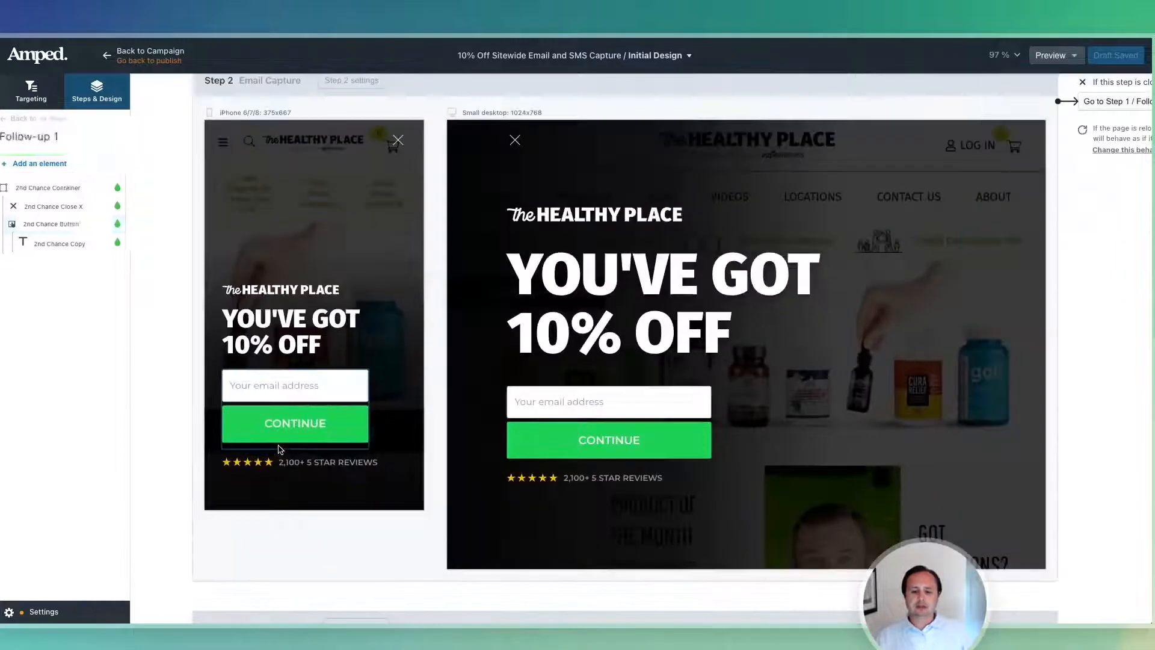
Add a green hover-state fill to the CONTINUE button's shared style.
{"action": "left_click", "coordinate": [349, 417]}
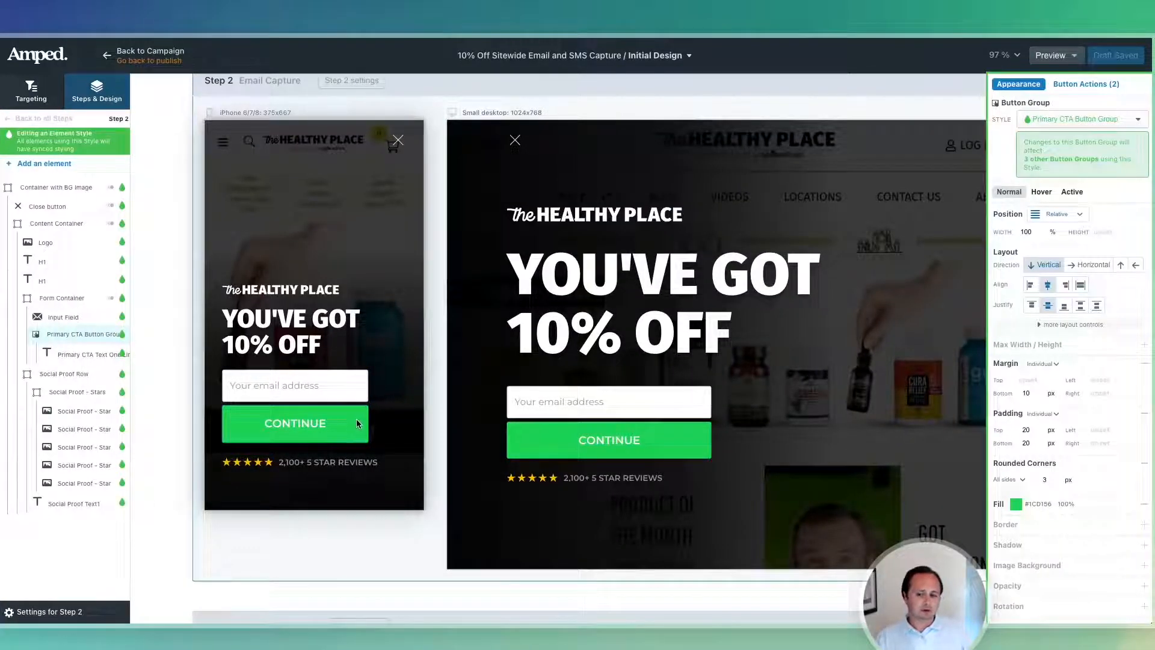
{"action": "left_click", "coordinate": [1042, 193]}
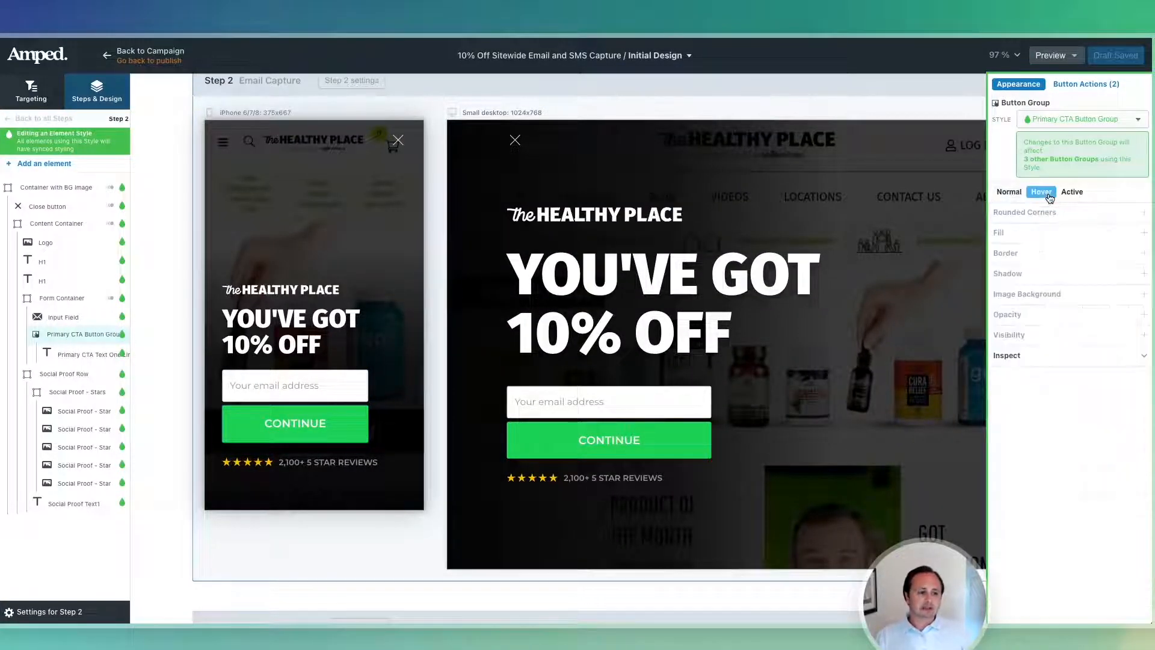
{"action": "left_click", "coordinate": [1051, 235]}
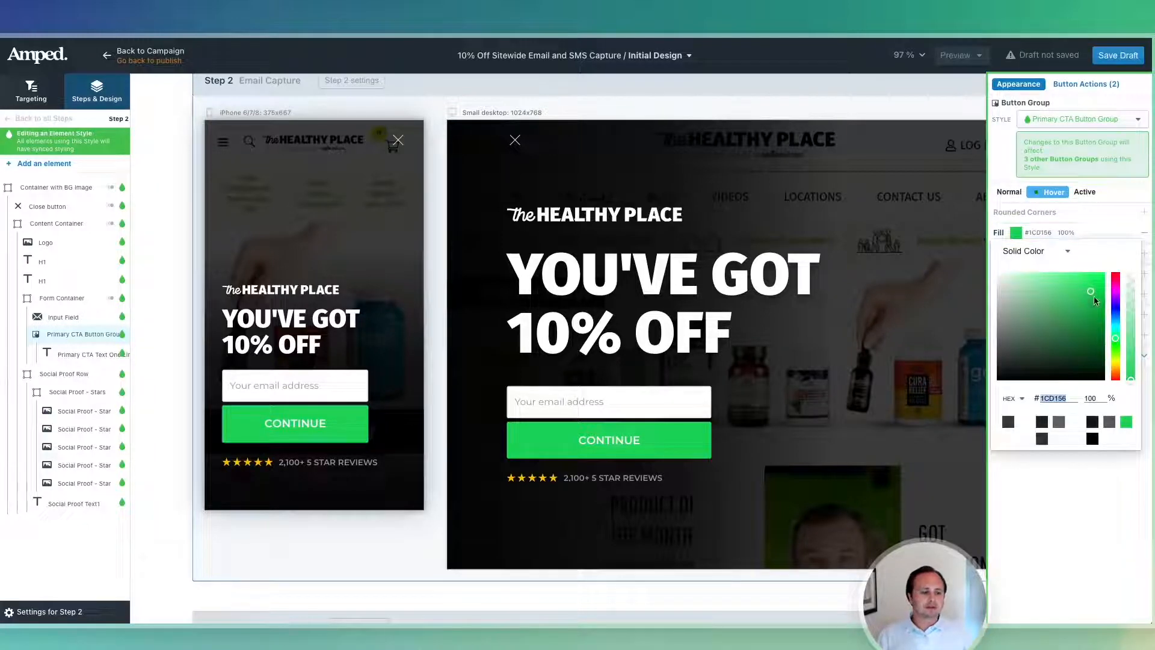
{"action": "left_click", "coordinate": [1101, 300]}
{"action": "left_click", "coordinate": [399, 370]}
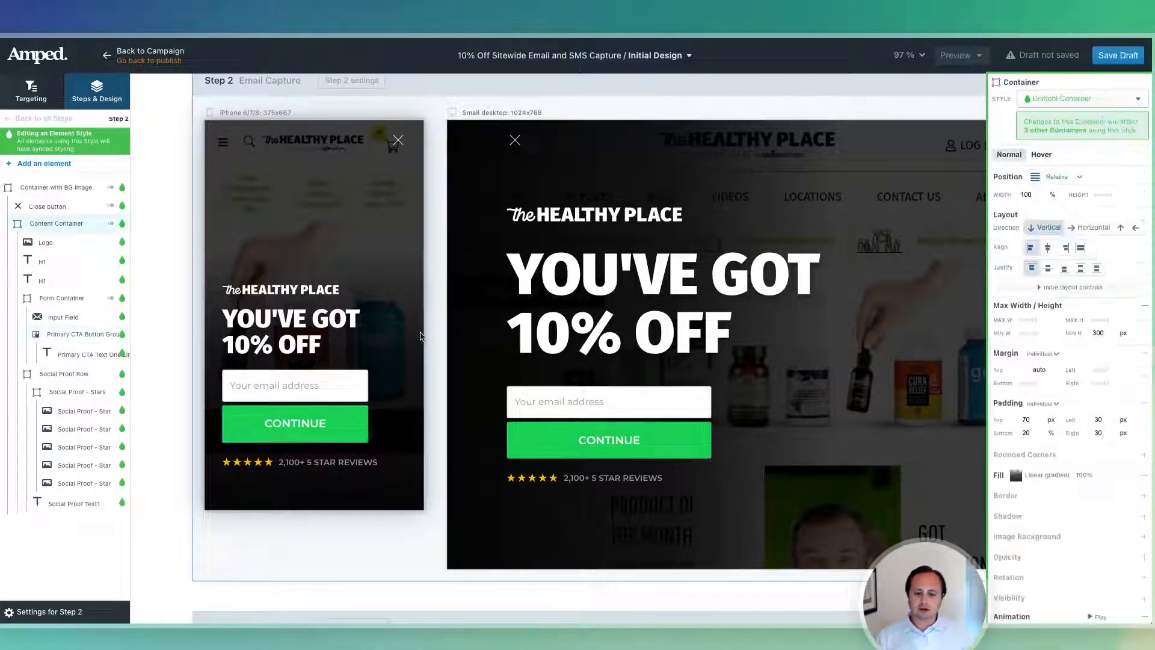
{"action": "scroll", "coordinate": [355, 397], "scroll_direction": "up", "scroll_amount": 8}
{"action": "scroll", "coordinate": [355, 376], "scroll_direction": "up", "scroll_amount": 1}
Select Step 1's CLAIM MY CODE button and copy #81B730 from Figma.
{"action": "left_click", "coordinate": [354, 363]}
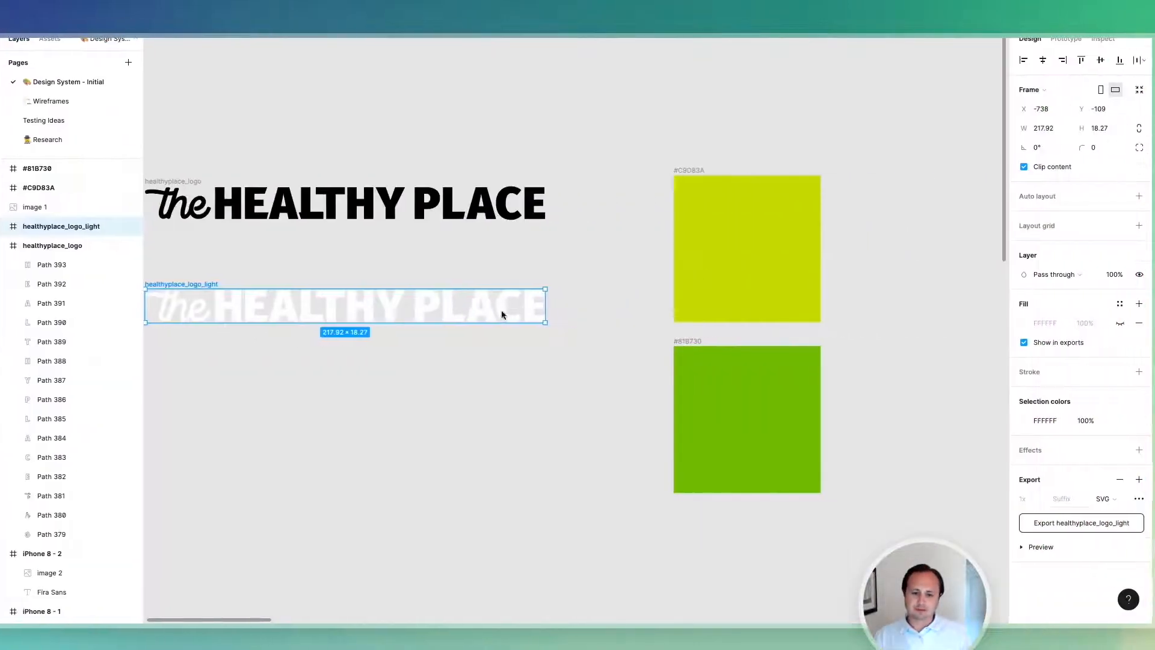
{"action": "left_click", "coordinate": [712, 405]}
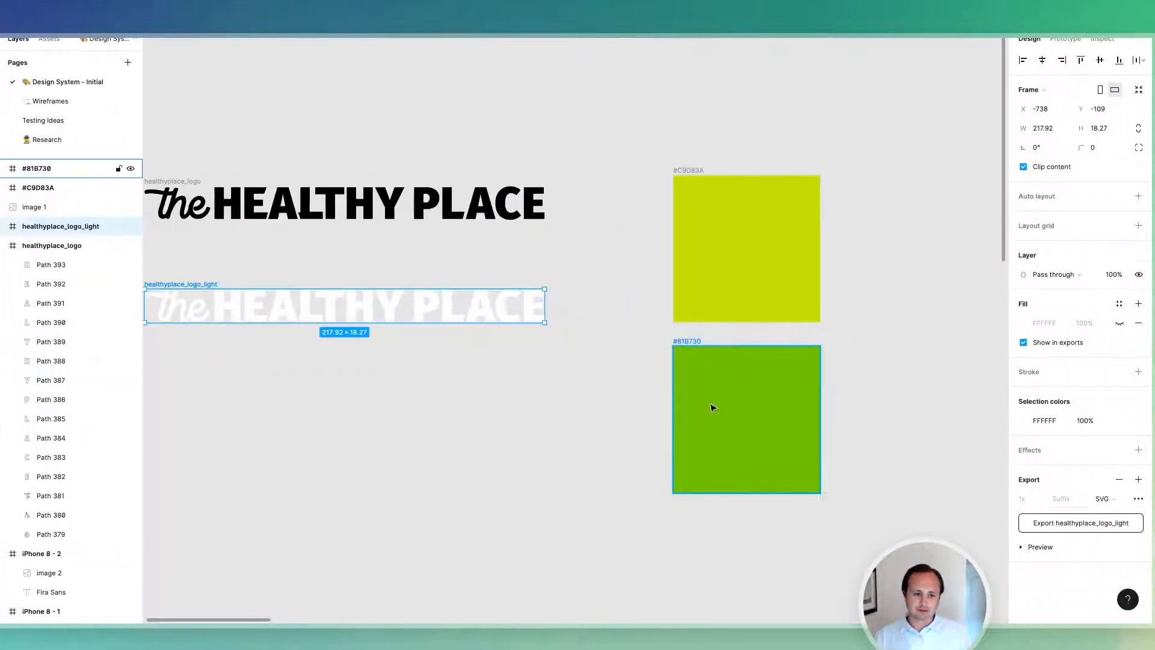
{"action": "left_click", "coordinate": [1067, 323]}
{"action": "key", "text": "ctrl+c"}
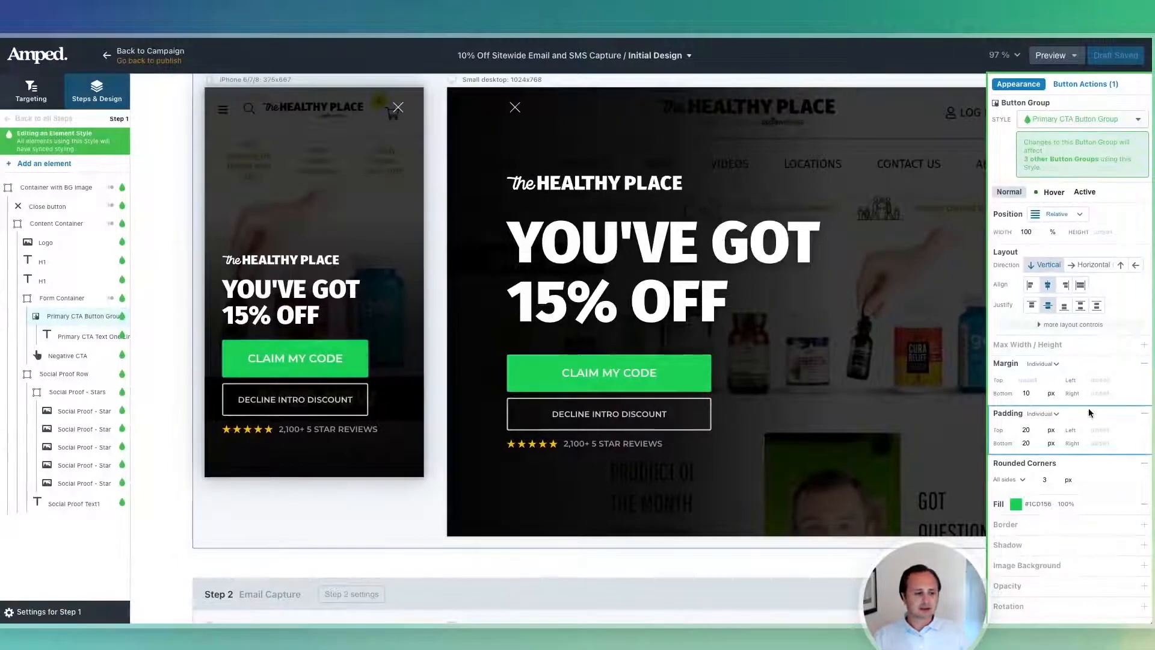
Paste 81B730 as the button fill and a slightly darker hover fill.
{"action": "left_click", "coordinate": [1067, 505]}
{"action": "key", "text": "ctrl+v"}
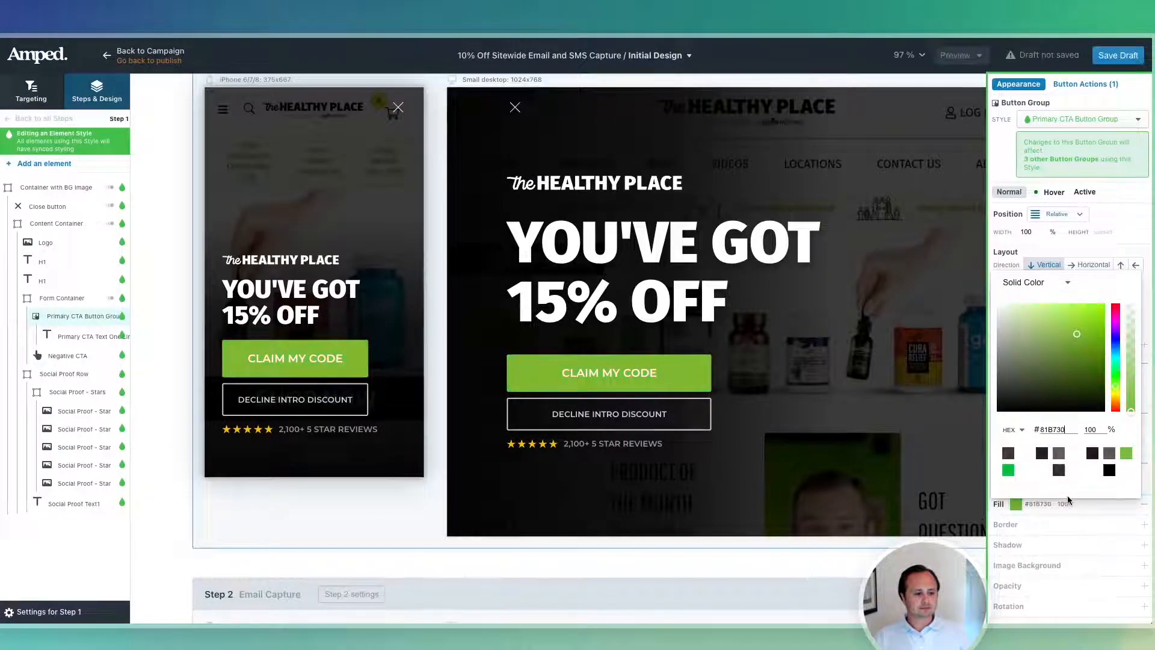
{"action": "left_click", "coordinate": [1053, 192]}
{"action": "left_click", "coordinate": [1029, 232]}
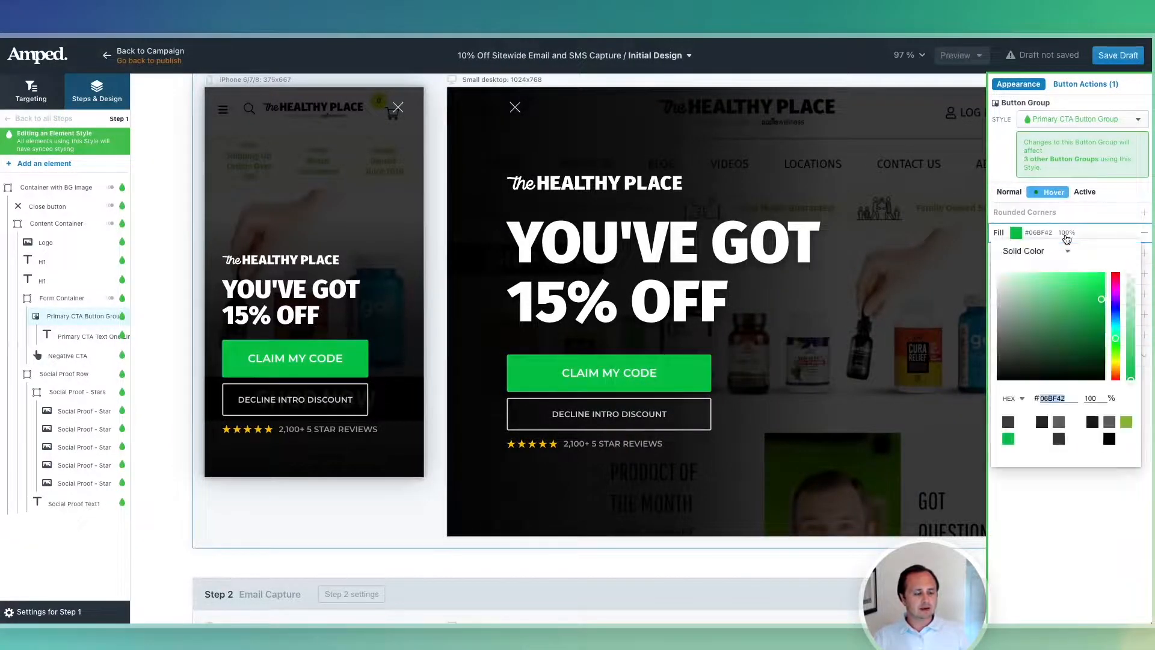
{"action": "key", "text": "ctrl+v"}
{"action": "left_click_drag", "start_coordinate": [1081, 308], "coordinate": [1096, 290]}
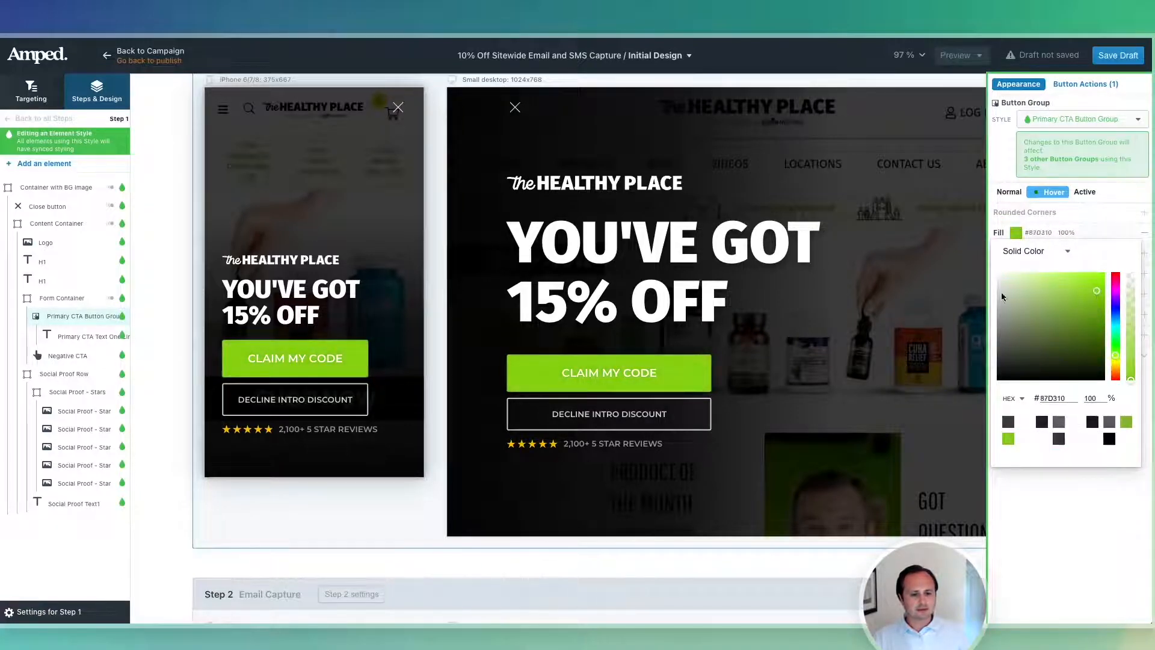
Set the CLAIM MY CODE button text colour to black #000000.
{"action": "left_click", "coordinate": [306, 355]}
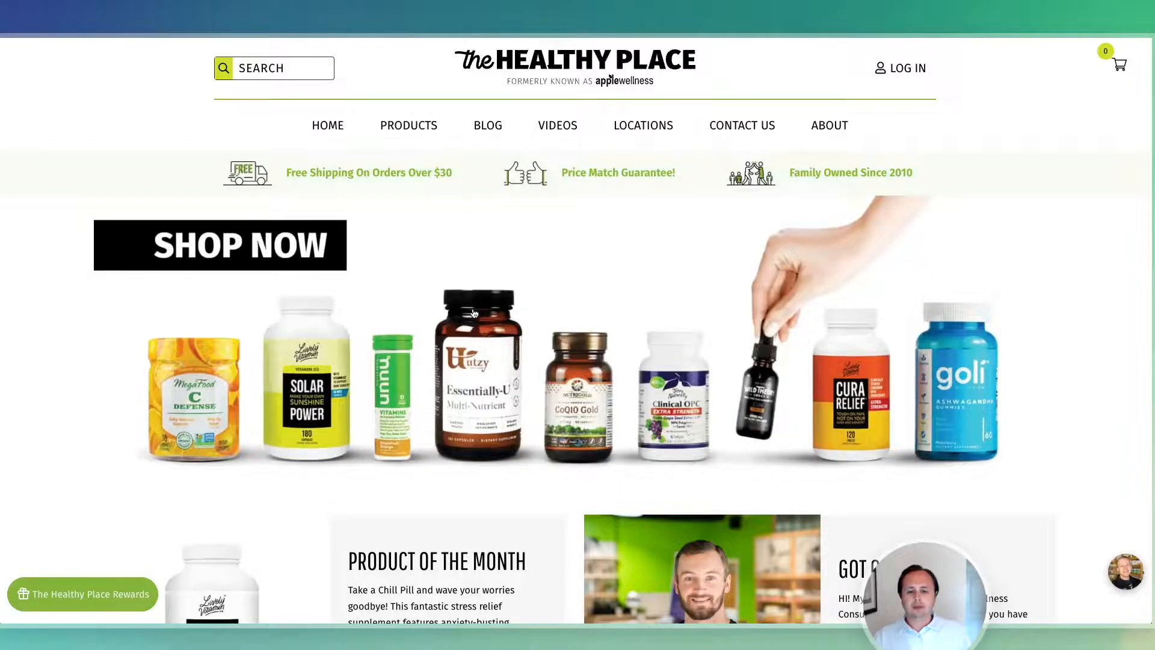
{"action": "scroll", "coordinate": [474, 313], "scroll_direction": "down", "scroll_amount": 10}
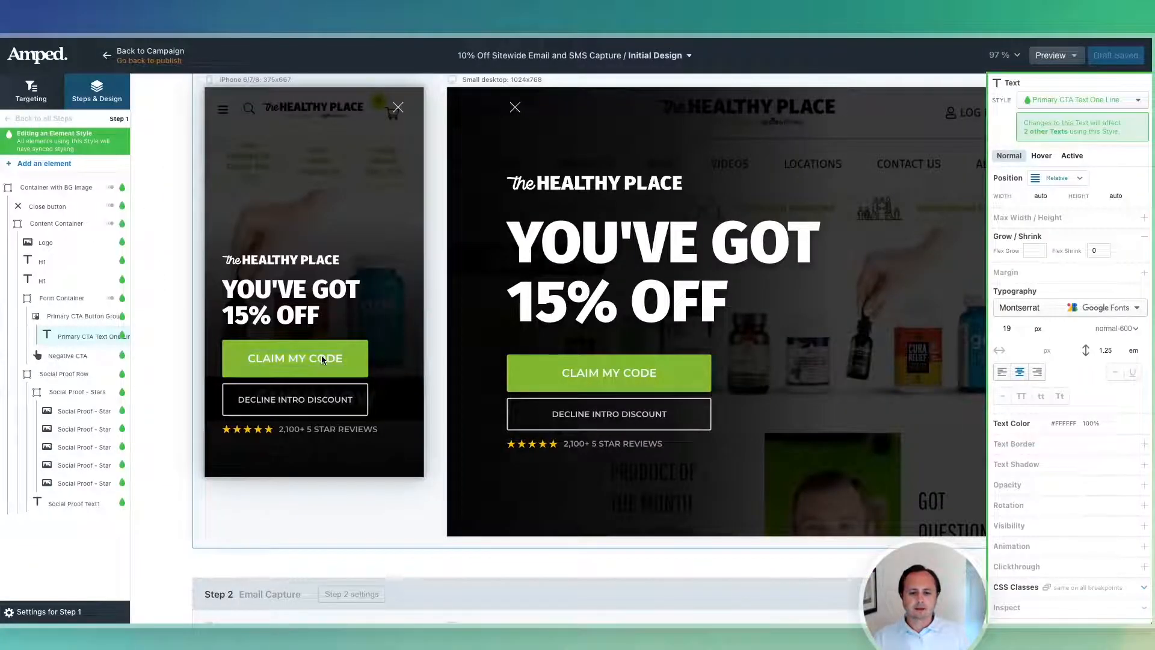
{"action": "left_click", "coordinate": [1078, 424]}
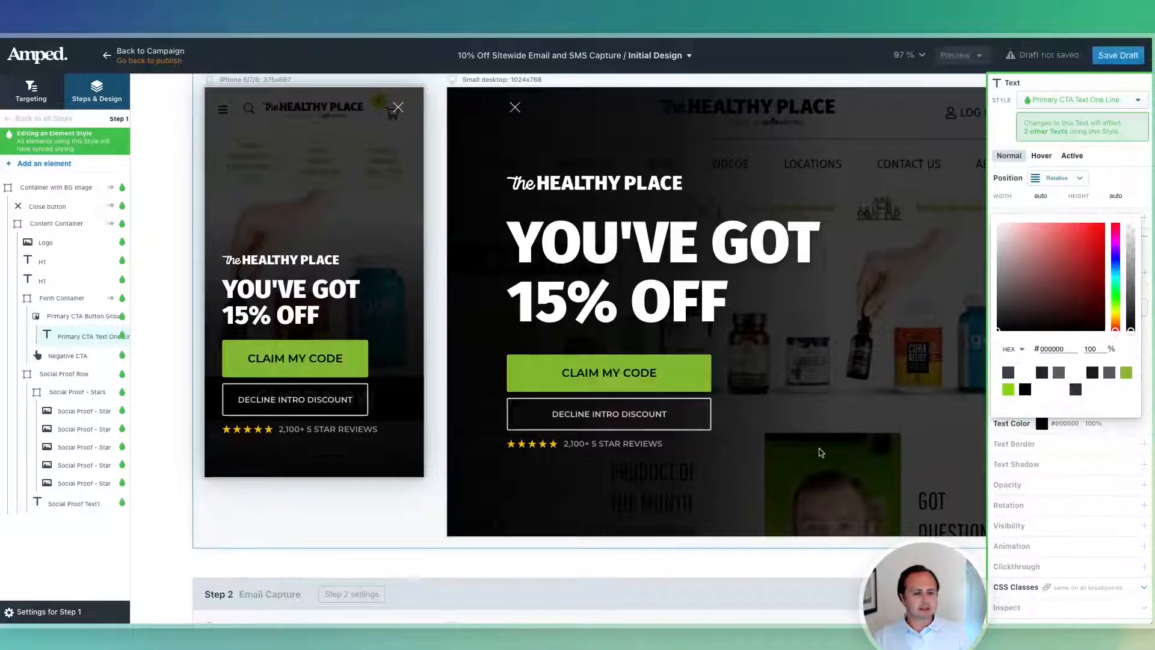
{"action": "left_click", "coordinate": [371, 350]}
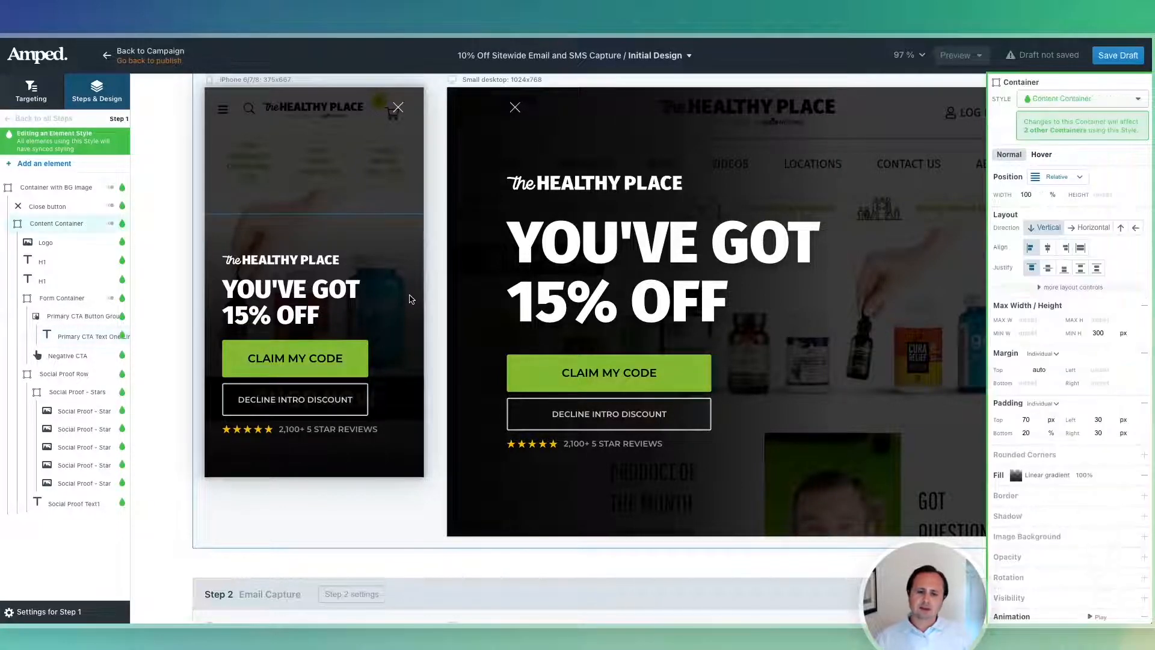
{"action": "left_click", "coordinate": [351, 356]}
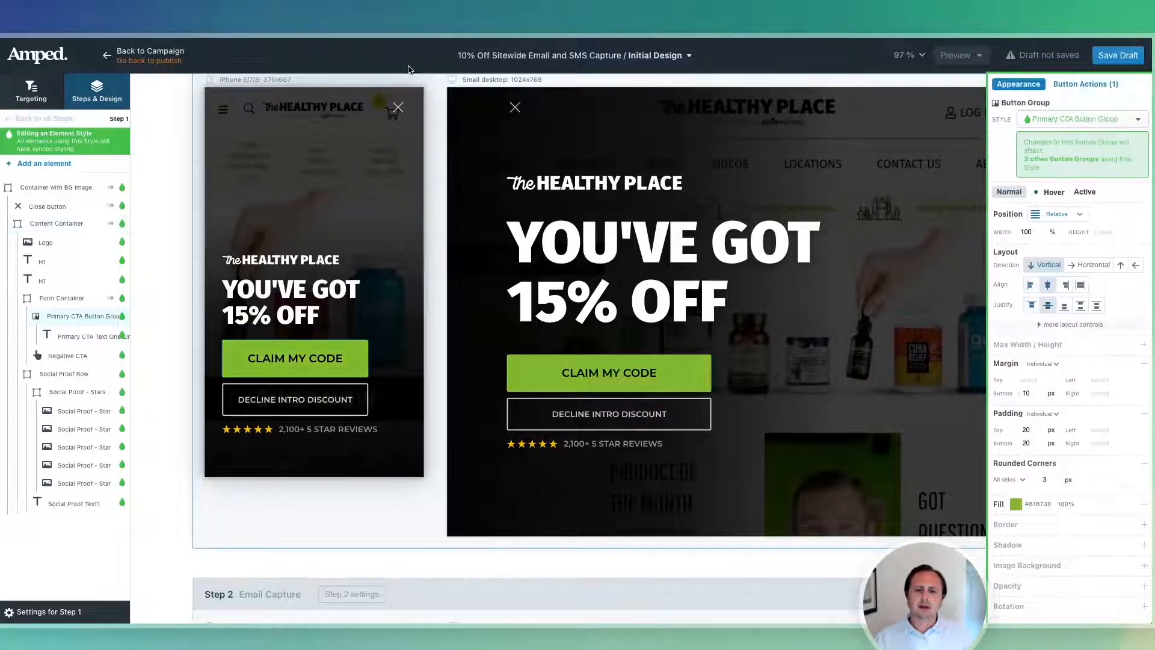
Copy #C9D83A from Figma and paste it as the button fill.
{"action": "key", "text": "ctrl+Right"}
{"action": "left_click", "coordinate": [707, 291]}
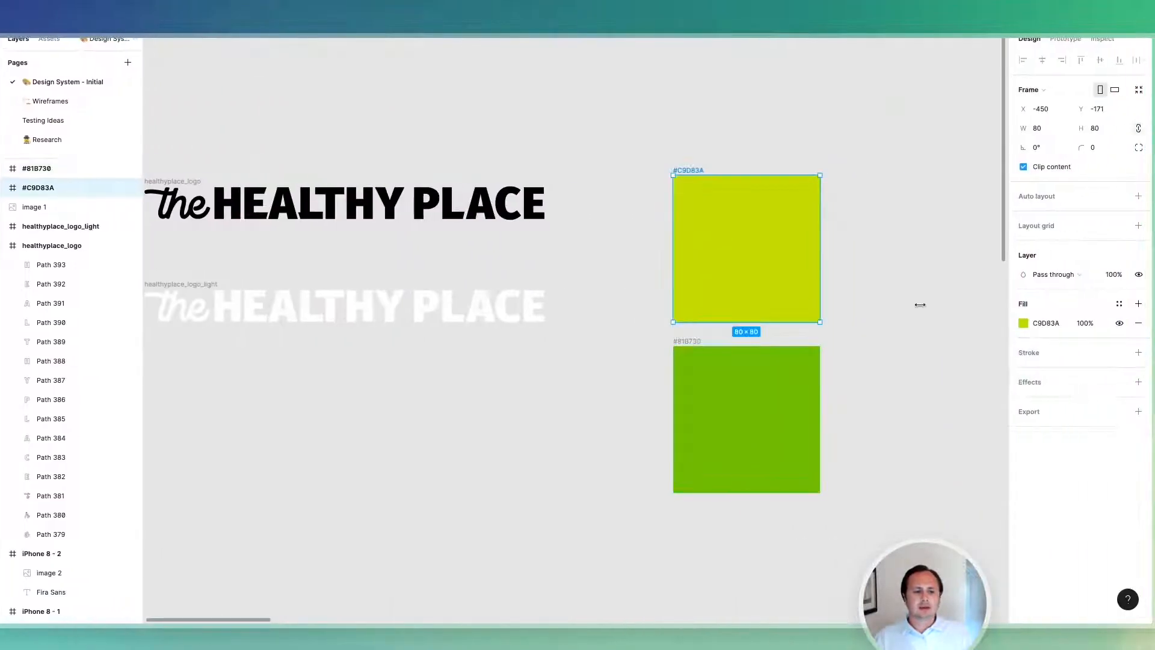
{"action": "left_click", "coordinate": [1063, 325]}
{"action": "key", "text": "ctrl+c"}
{"action": "key", "text": "ctrl+Left"}
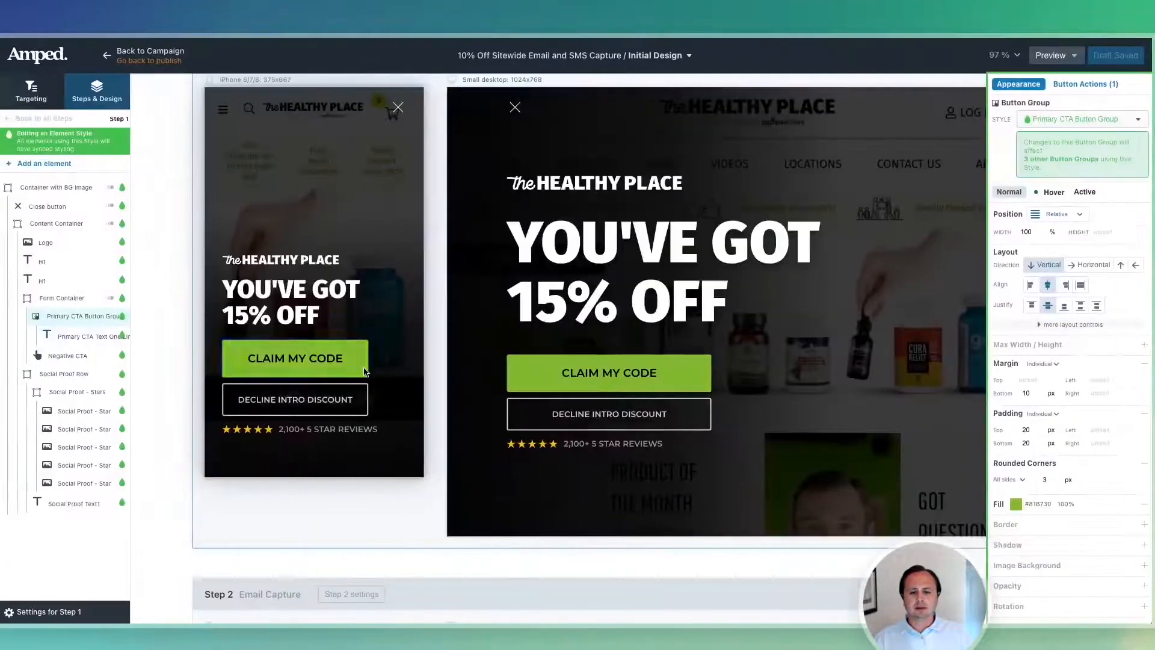
{"action": "left_click", "coordinate": [1043, 504]}
{"action": "key", "text": "ctrl+v"}
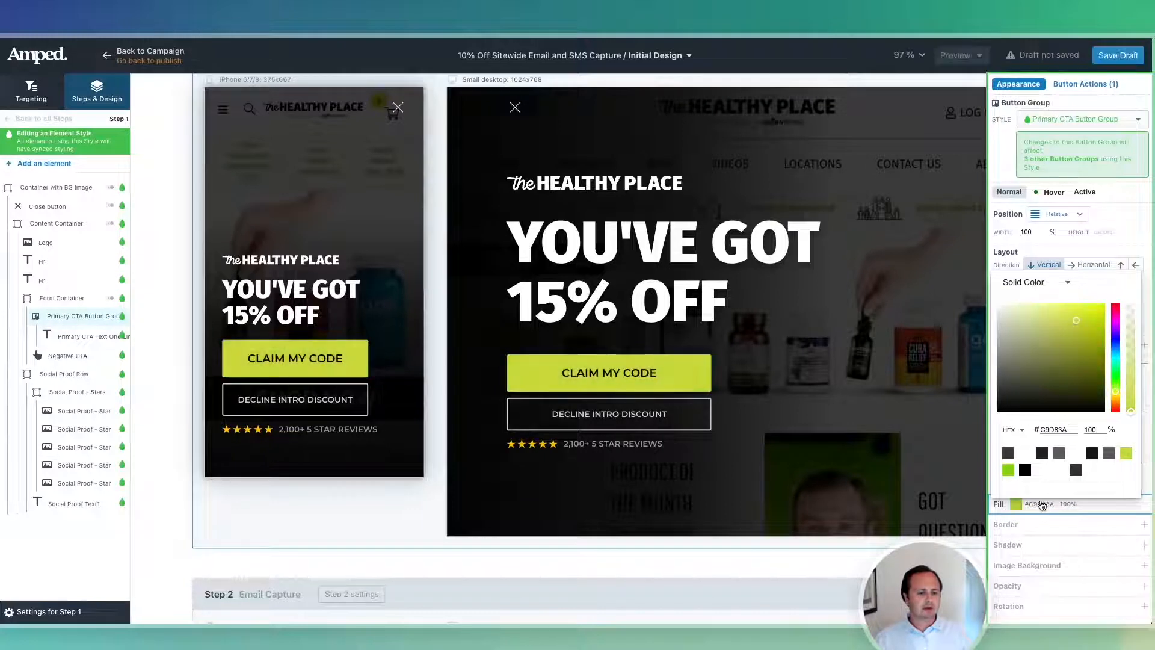
Replace the hover fill with a deeper #BCD00A yellow-green.
{"action": "left_click", "coordinate": [1047, 192]}
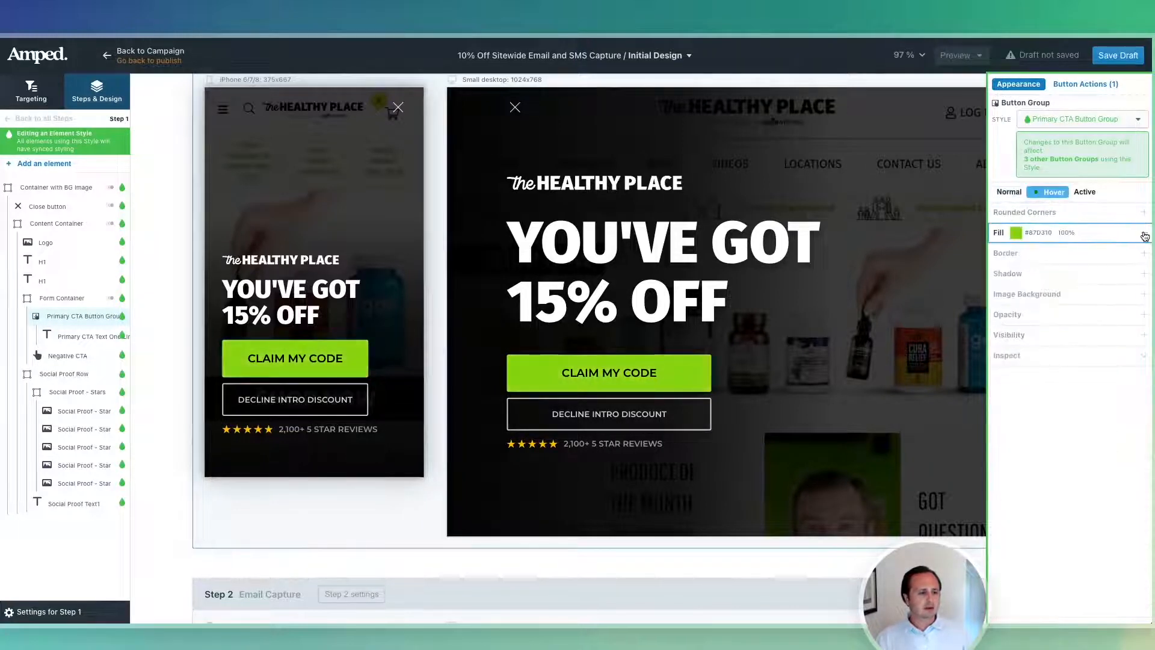
{"action": "left_click", "coordinate": [1146, 236]}
{"action": "left_click", "coordinate": [1067, 236]}
{"action": "left_click", "coordinate": [1052, 233]}
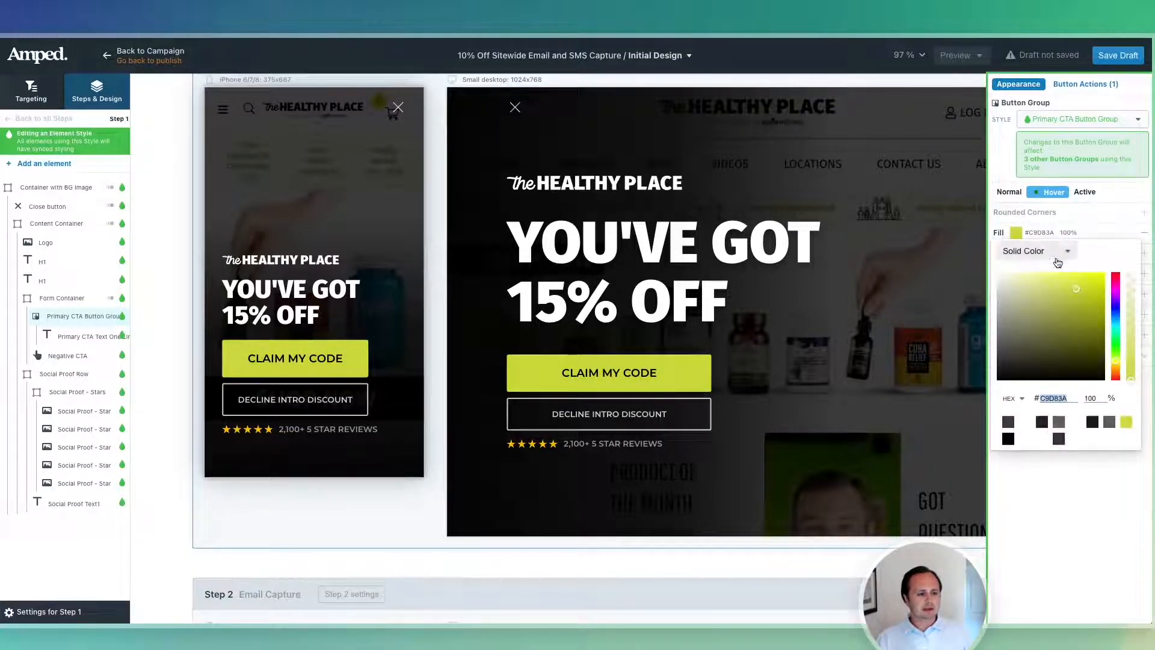
{"action": "left_click_drag", "start_coordinate": [1087, 289], "coordinate": [1100, 291]}
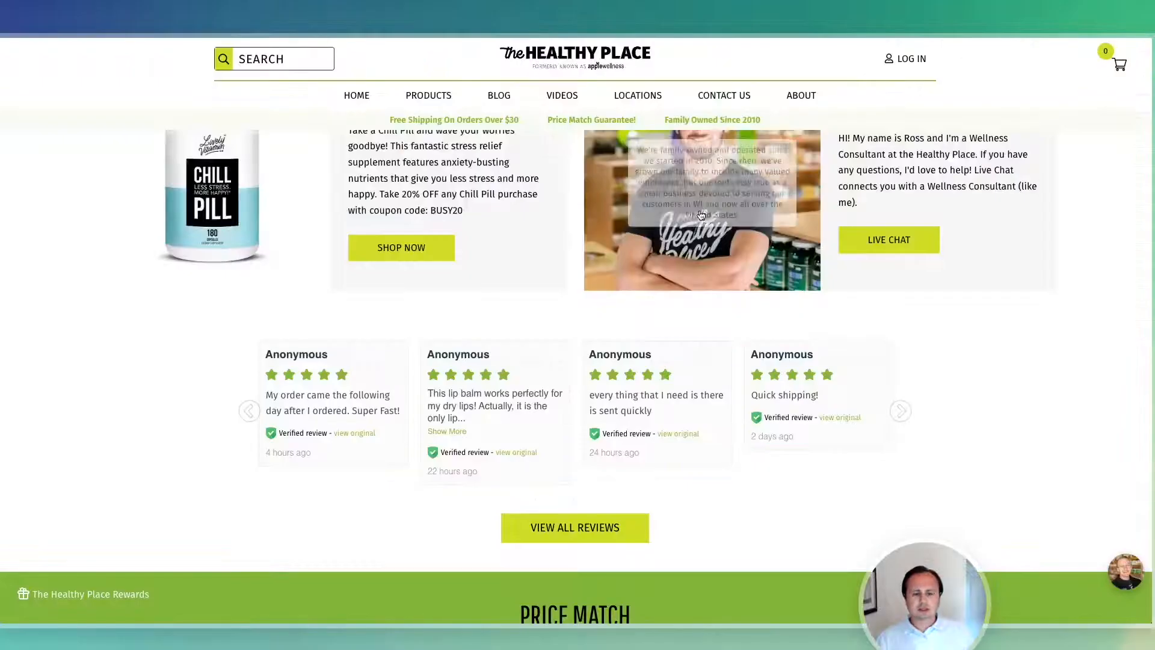
{"action": "scroll", "coordinate": [434, 233], "scroll_direction": "down", "scroll_amount": 1}
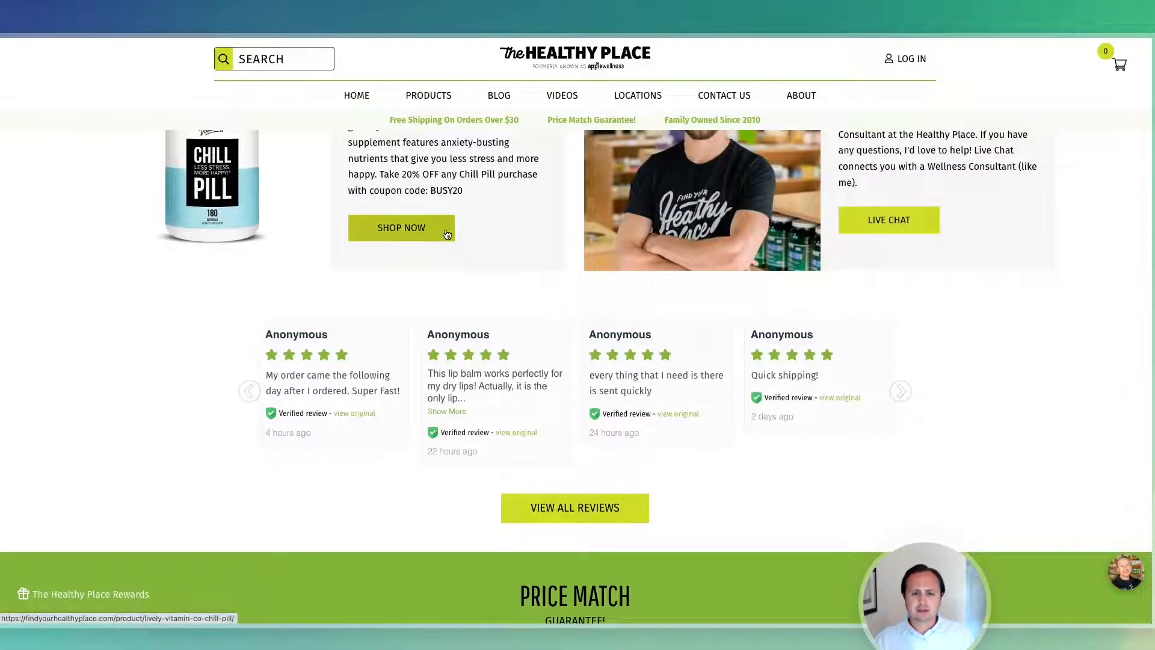
Inspect the SHOP NOW button in DevTools, check its computed styles, and force its :hover state.
{"action": "right_click", "coordinate": [448, 229]}
{"action": "left_click", "coordinate": [504, 336]}
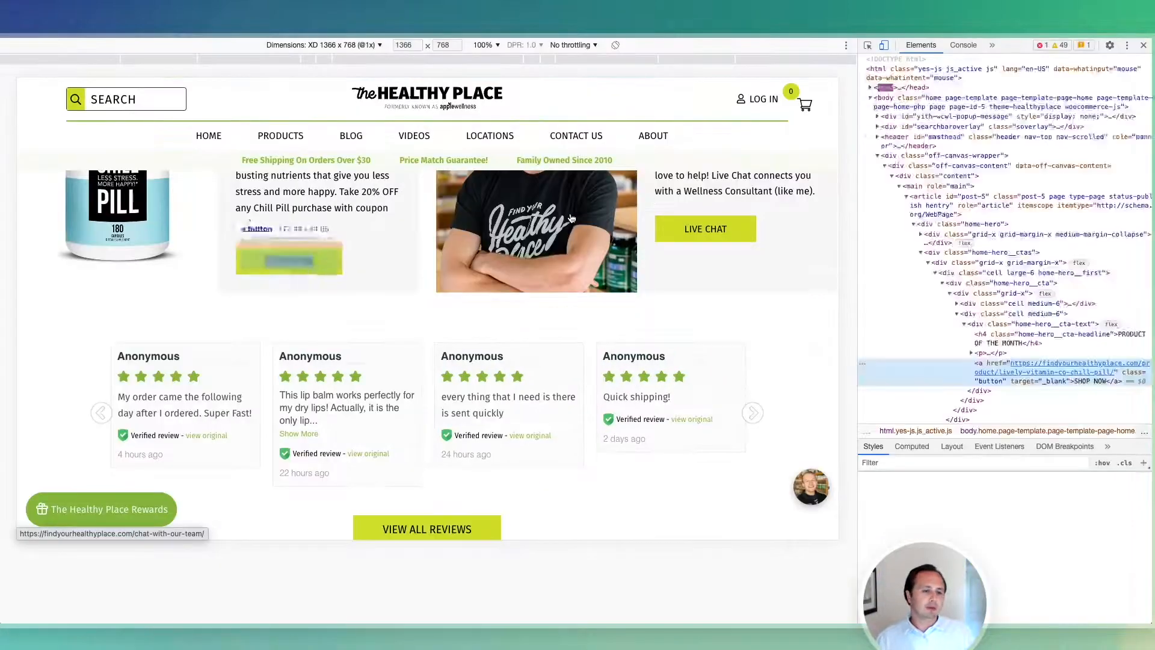
{"action": "left_click", "coordinate": [911, 446]}
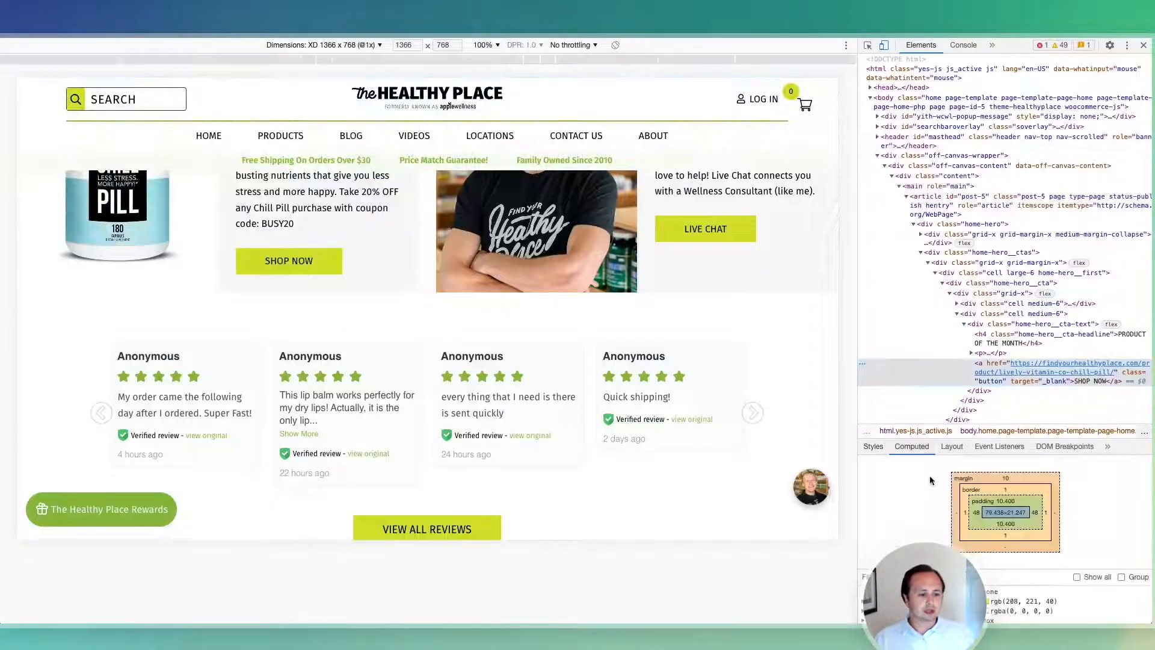
{"action": "scroll", "coordinate": [1032, 535], "scroll_direction": "down", "scroll_amount": 3}
{"action": "left_click", "coordinate": [873, 447]}
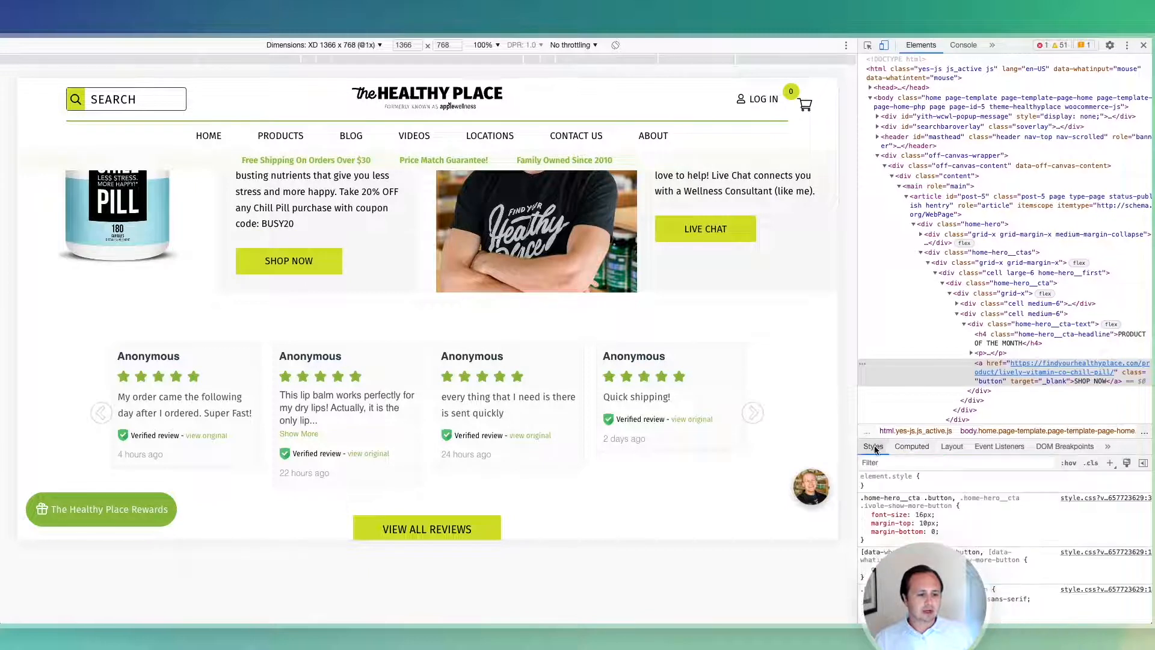
{"action": "left_click", "coordinate": [1068, 462]}
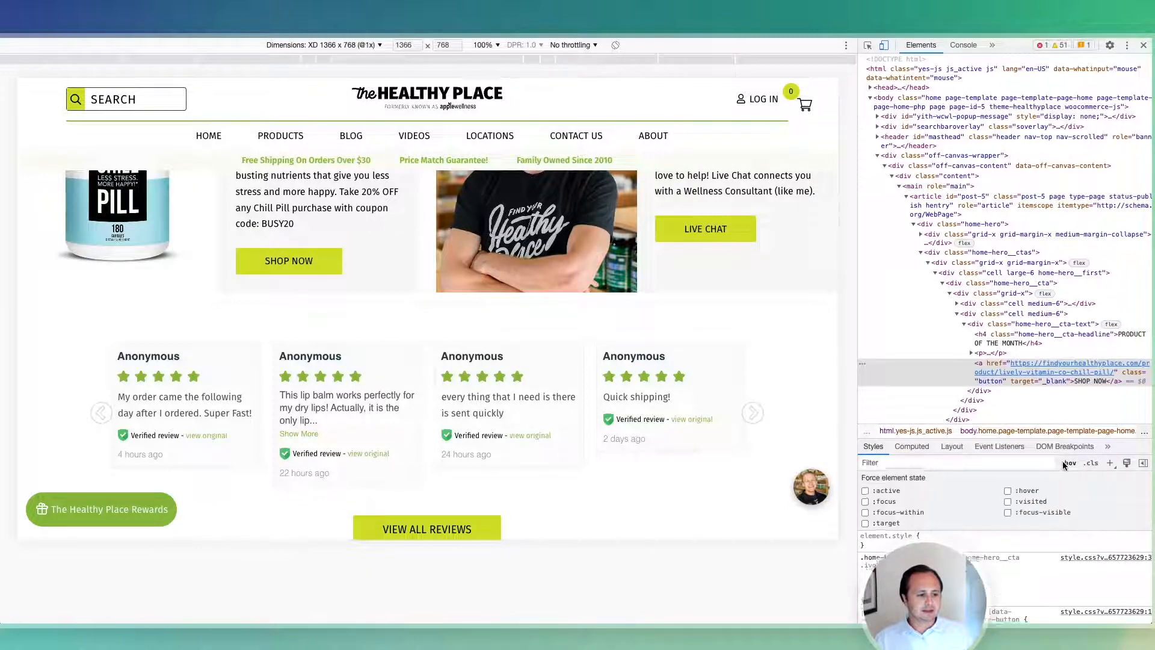
{"action": "left_click", "coordinate": [1008, 493]}
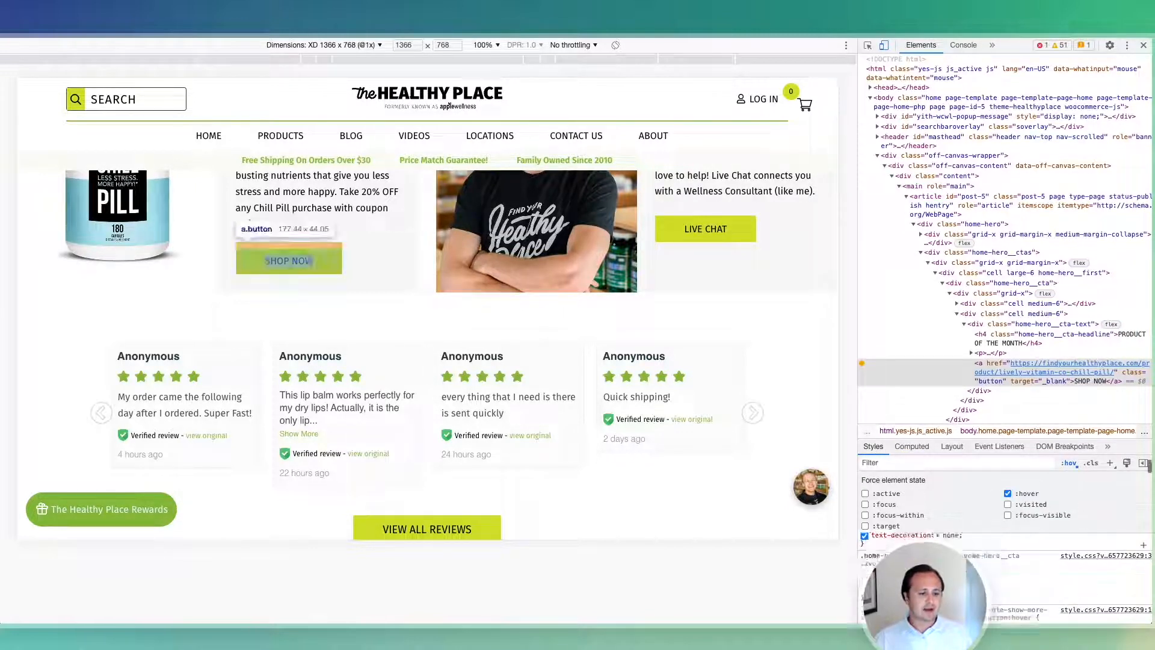
{"action": "scroll", "coordinate": [969, 550], "scroll_direction": "down", "scroll_amount": 2}
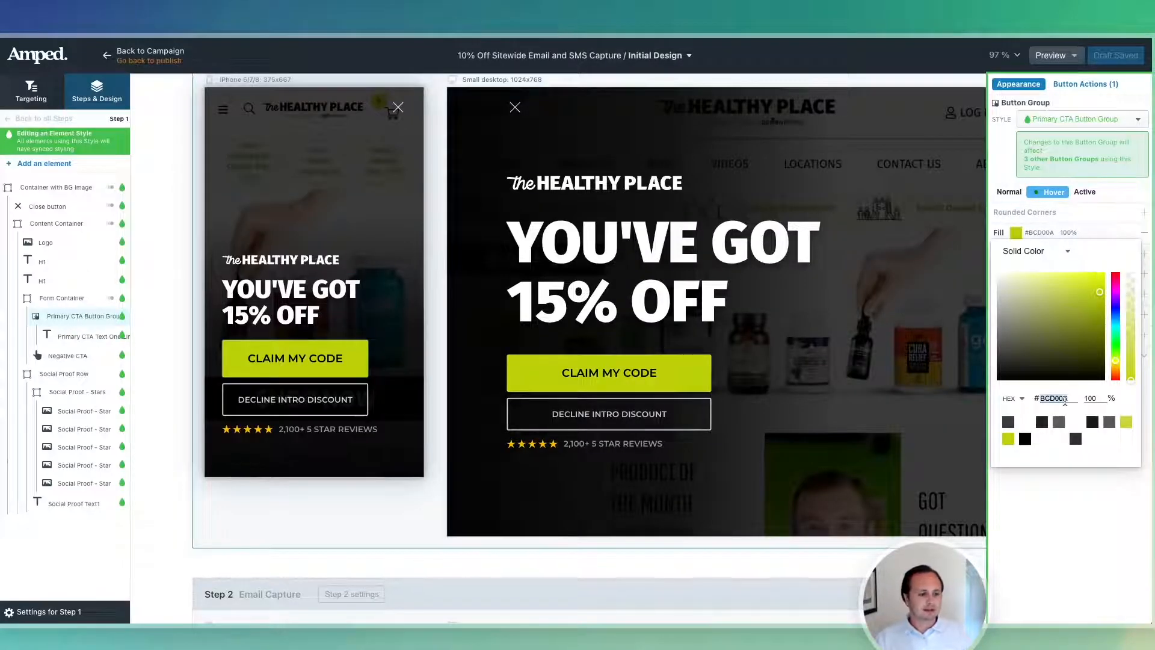
Close the button hover-colour picker, deselect, and scroll through popup Steps 1–3.
{"action": "left_click", "coordinate": [347, 361]}
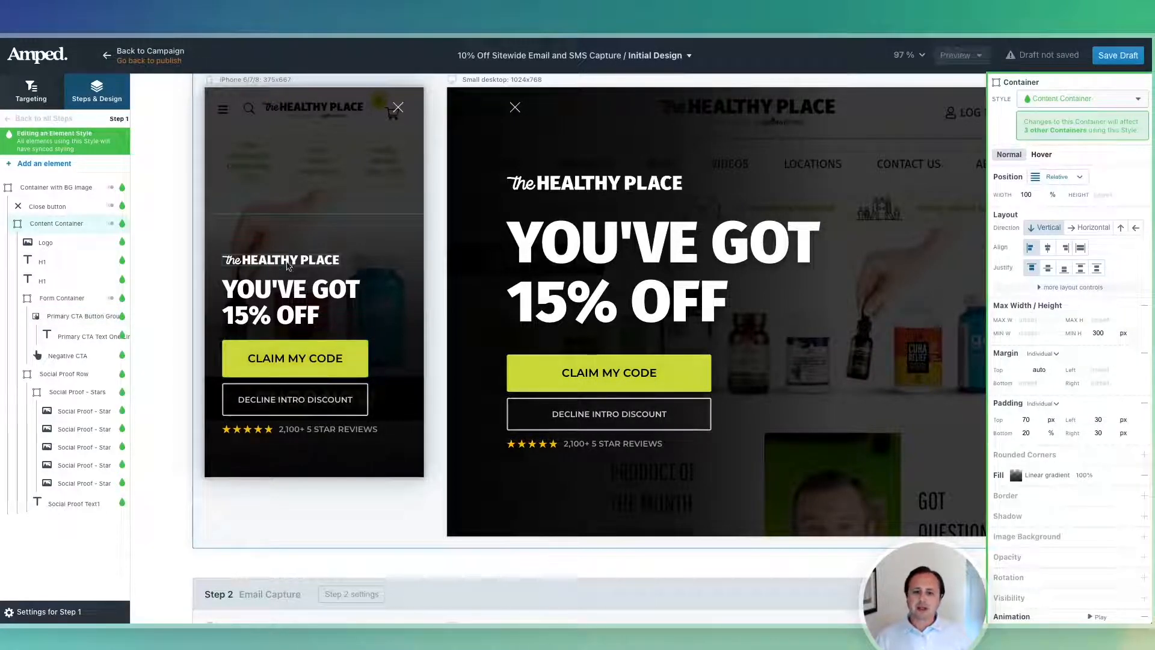
{"action": "left_click", "coordinate": [435, 173]}
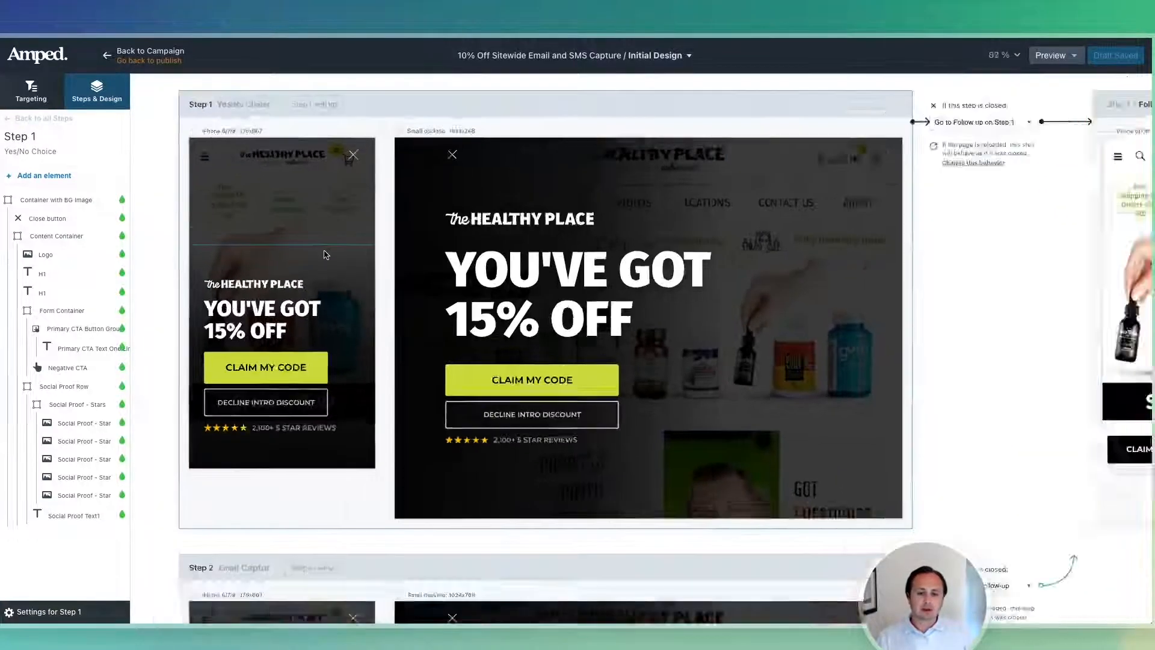
{"action": "scroll", "coordinate": [324, 254], "scroll_direction": "down", "scroll_amount": 5}
{"action": "scroll", "coordinate": [324, 254], "scroll_direction": "down", "scroll_amount": 2}
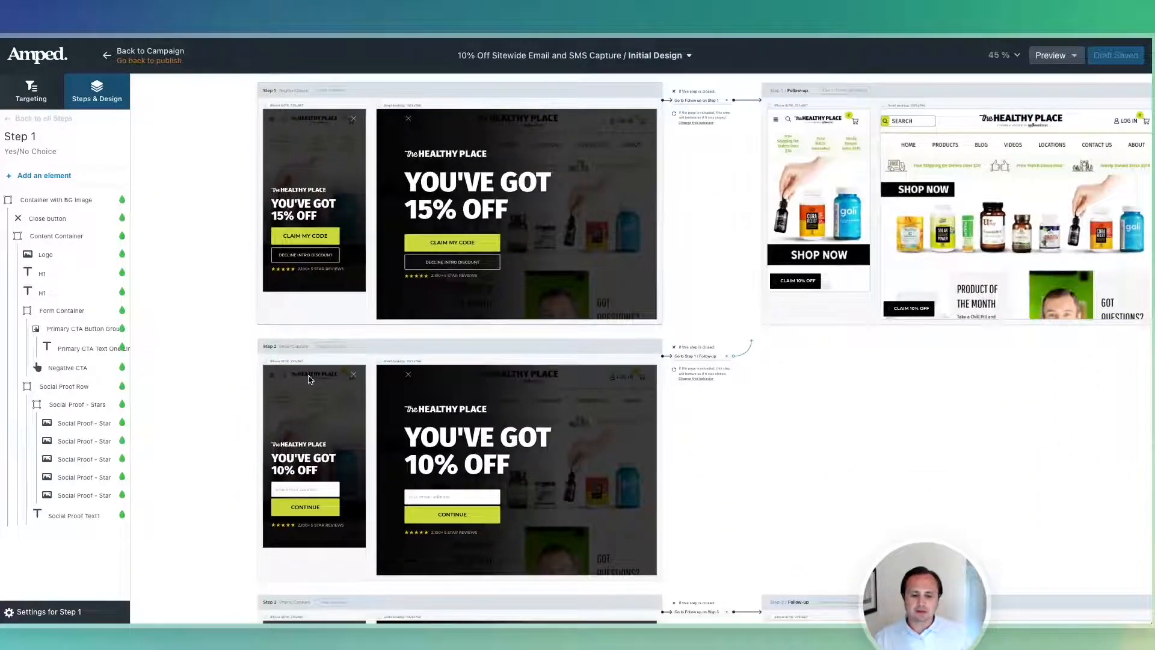
{"action": "scroll", "coordinate": [318, 440], "scroll_direction": "down", "scroll_amount": 5}
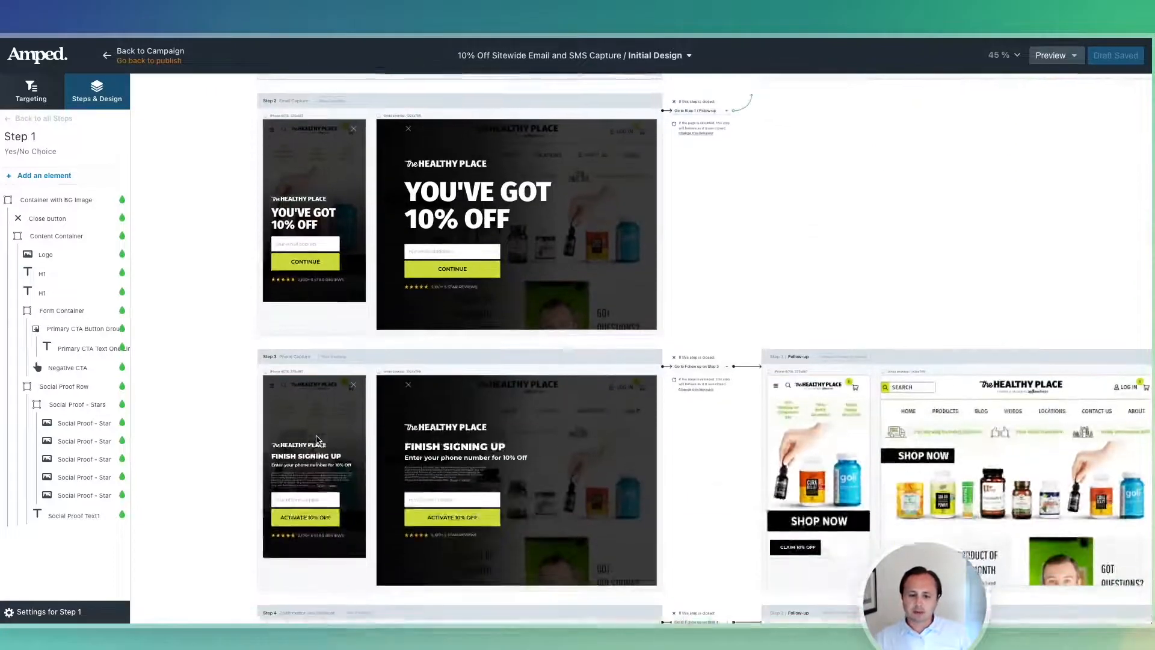
{"action": "scroll", "coordinate": [303, 273], "scroll_direction": "up", "scroll_amount": 5}
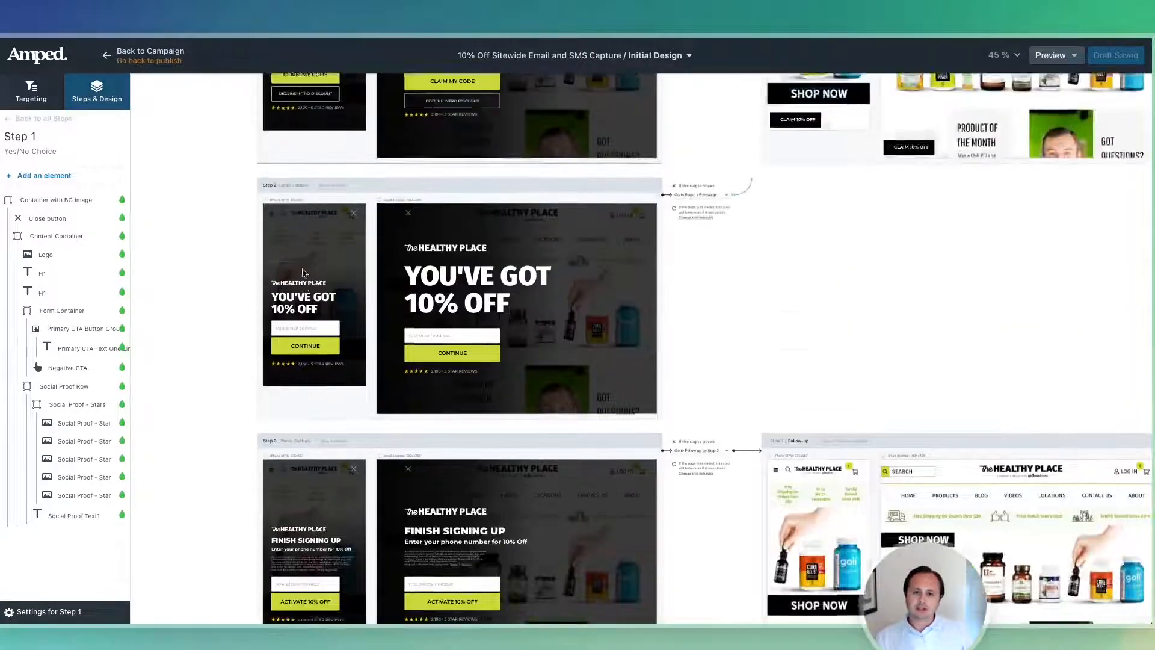
{"action": "scroll", "coordinate": [304, 276], "scroll_direction": "up", "scroll_amount": 5}
Set the CLAIM MY CODE button text to Fira Sans, weight 600.
{"action": "left_click", "coordinate": [349, 281]}
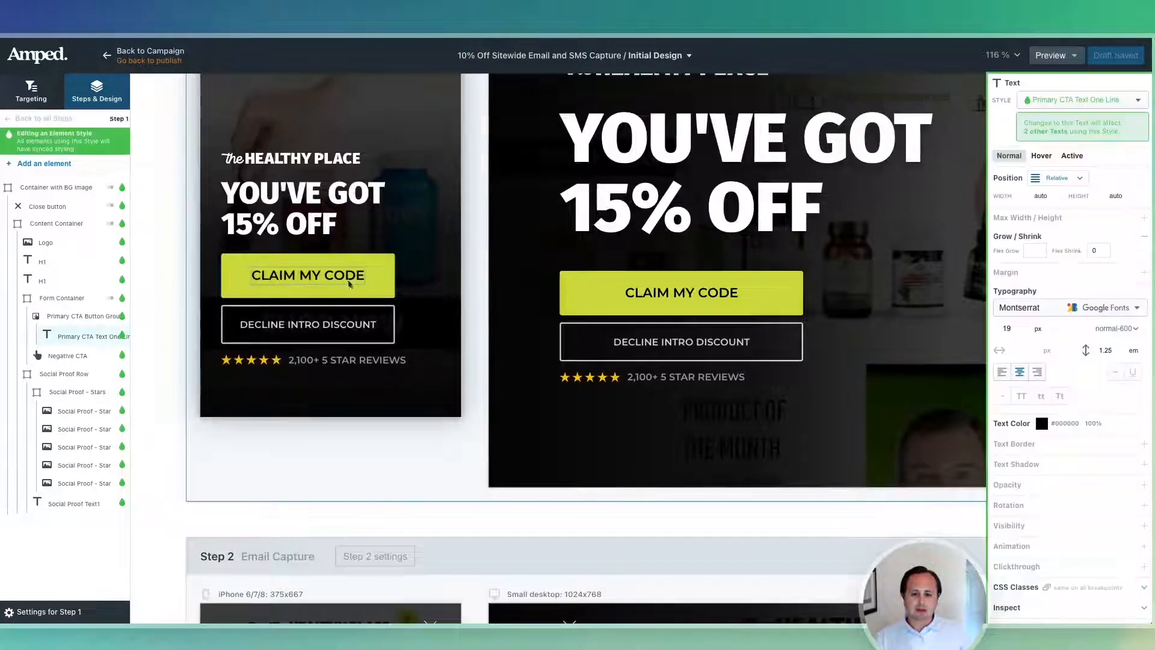
{"action": "left_click", "coordinate": [1035, 307]}
{"action": "left_click", "coordinate": [1043, 135]}
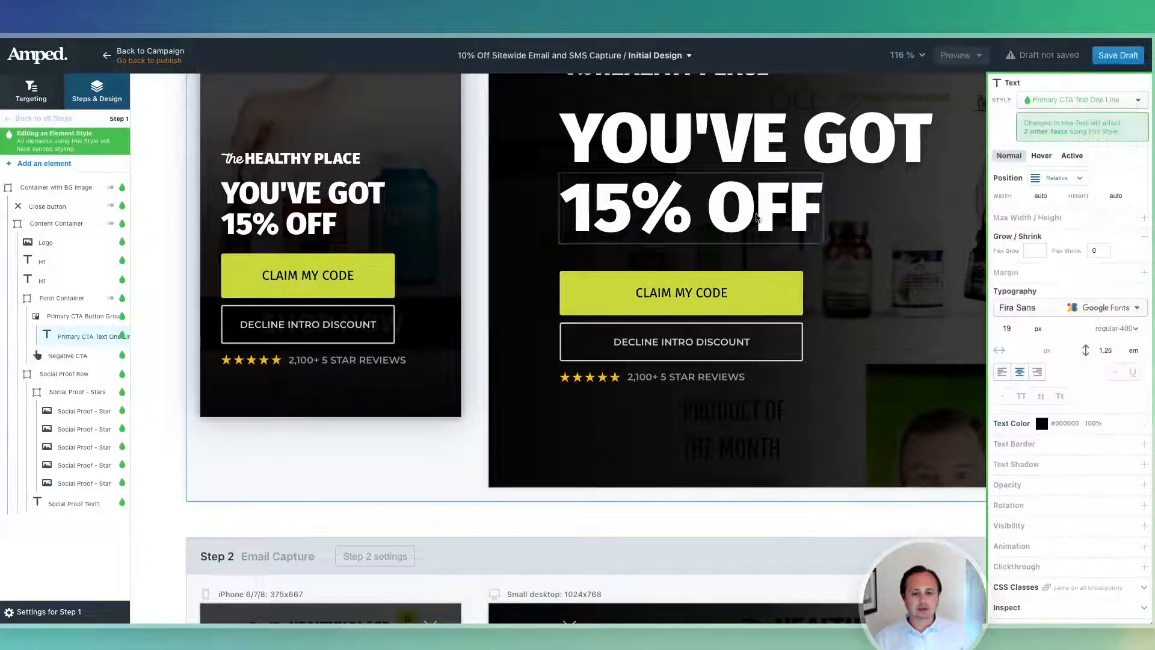
{"action": "left_click", "coordinate": [1105, 330]}
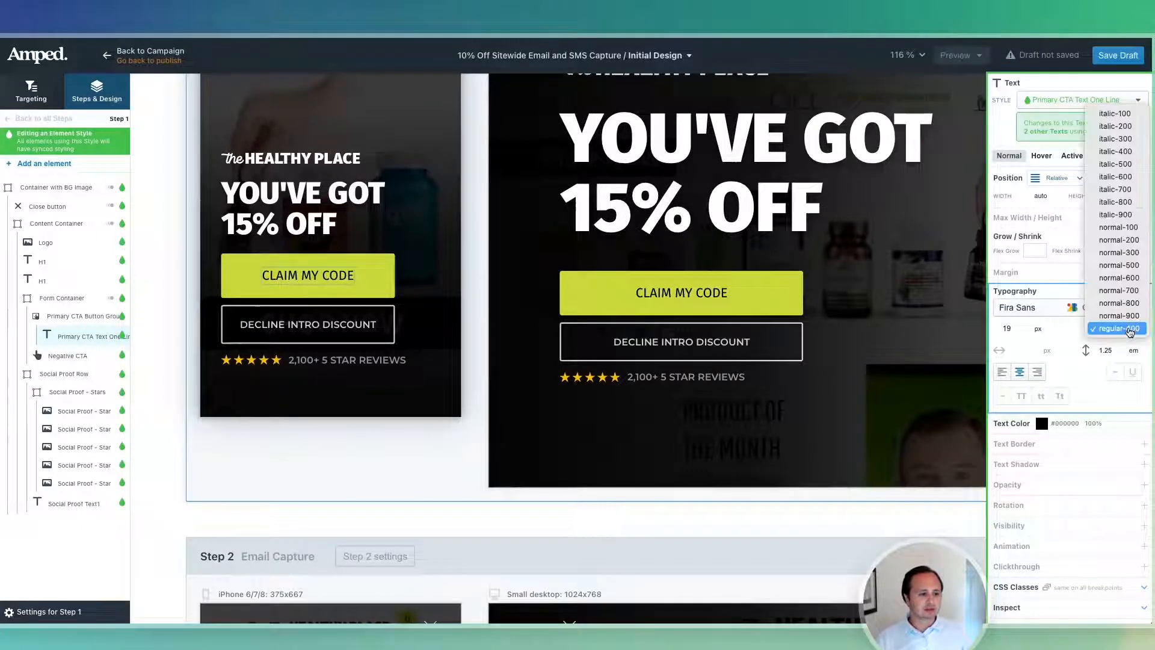
{"action": "left_click", "coordinate": [1119, 277]}
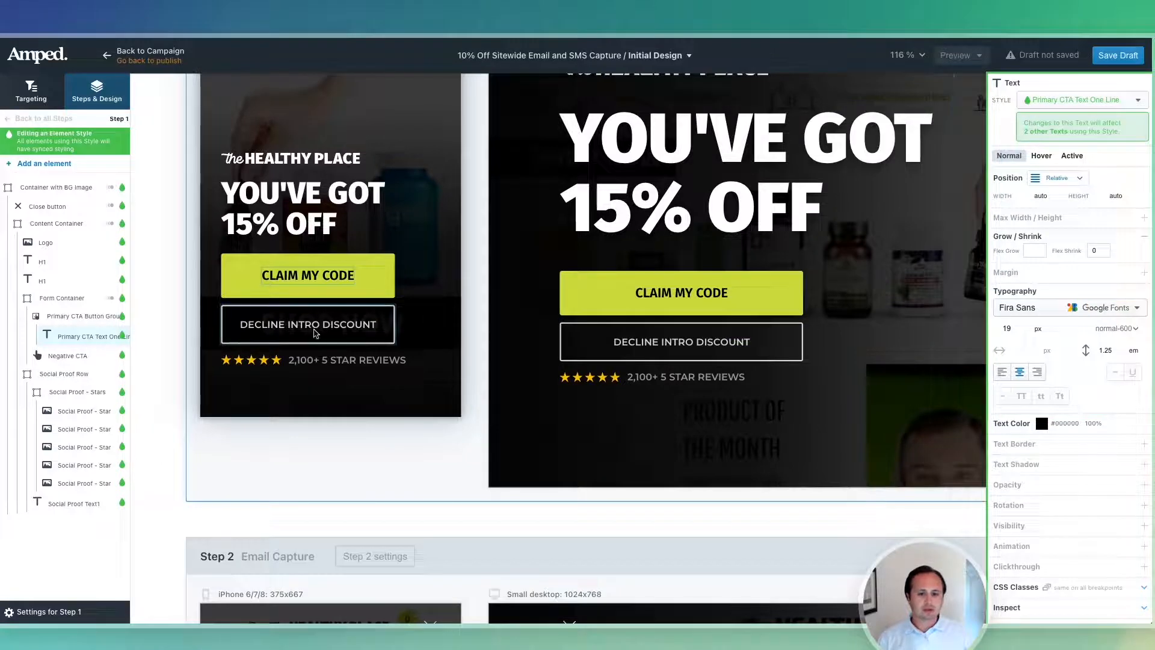
{"action": "left_click", "coordinate": [1136, 330]}
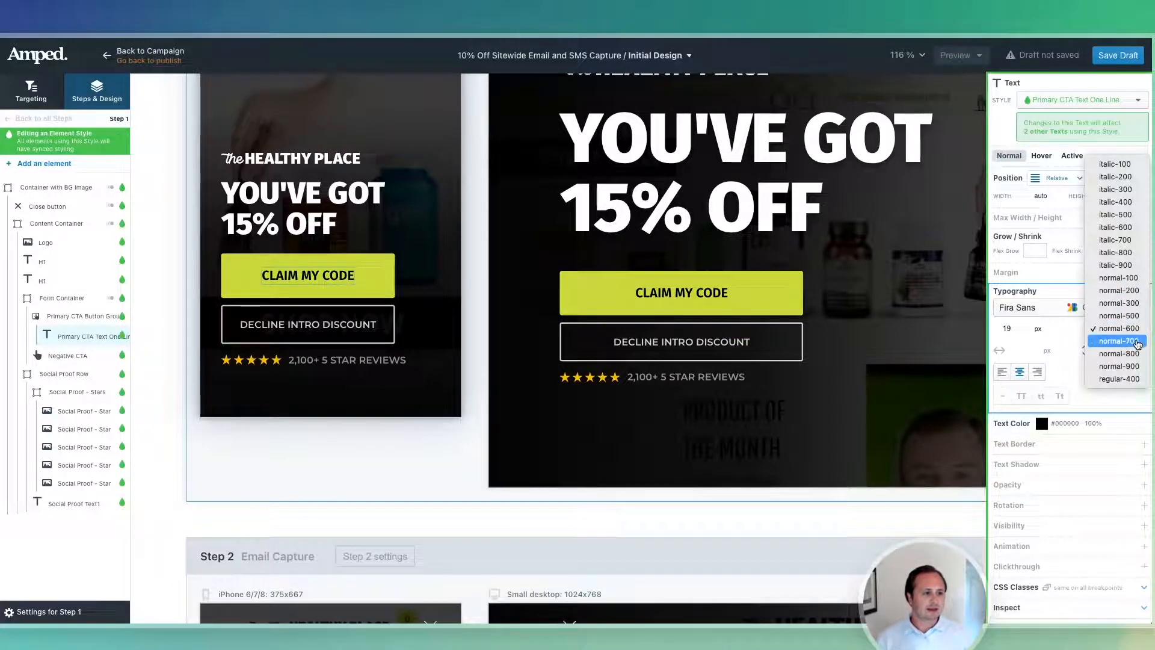
{"action": "left_click", "coordinate": [1130, 382]}
Switch the DECLINE INTRO DISCOUNT button and star-review text to Fira Sans.
{"action": "left_click", "coordinate": [353, 324]}
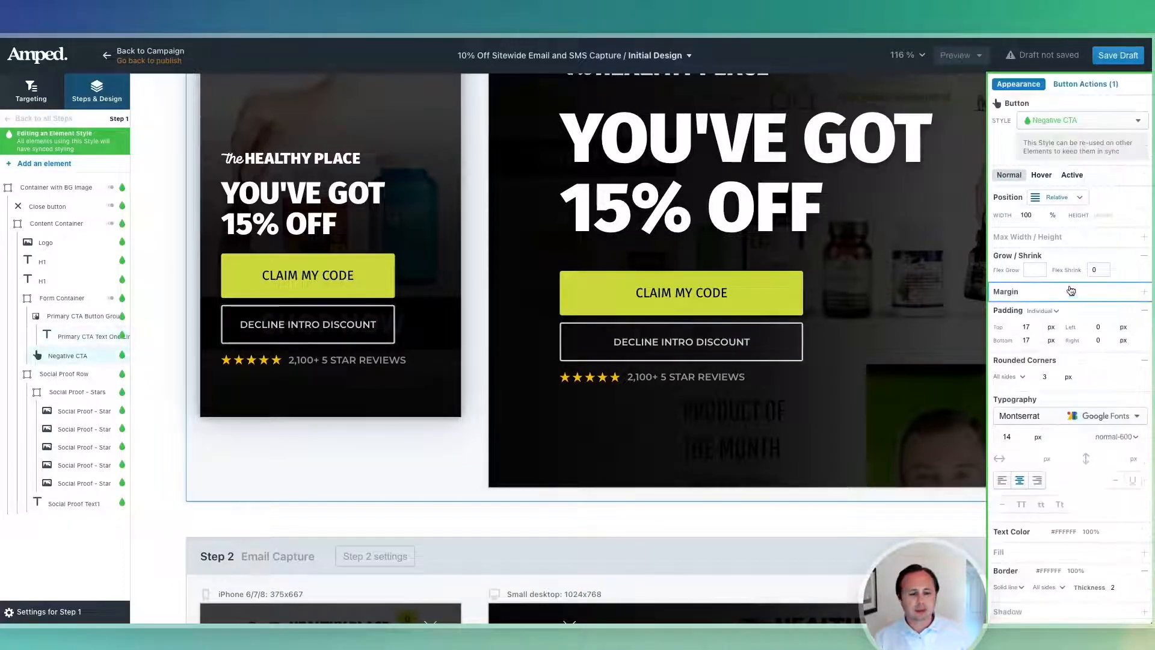
{"action": "left_click", "coordinate": [1055, 416]}
{"action": "left_click", "coordinate": [1048, 131]}
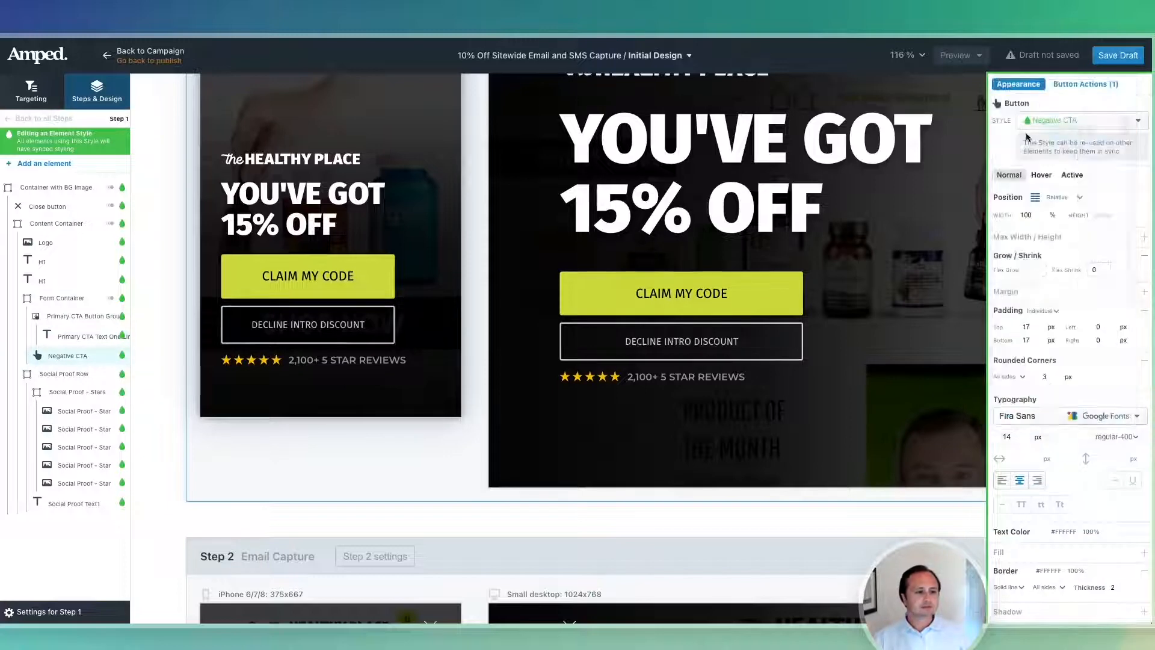
{"action": "left_click", "coordinate": [353, 360]}
{"action": "left_click", "coordinate": [1036, 287]}
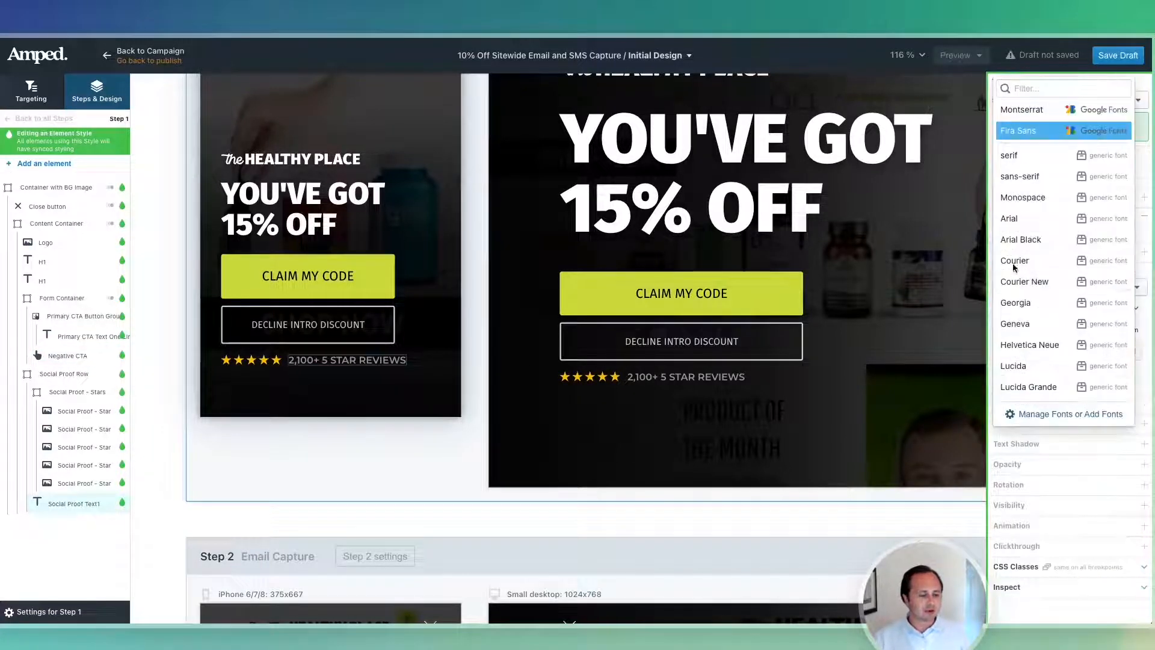
{"action": "left_click", "coordinate": [1041, 133]}
{"action": "scroll", "coordinate": [379, 456], "scroll_direction": "down", "scroll_amount": 3}
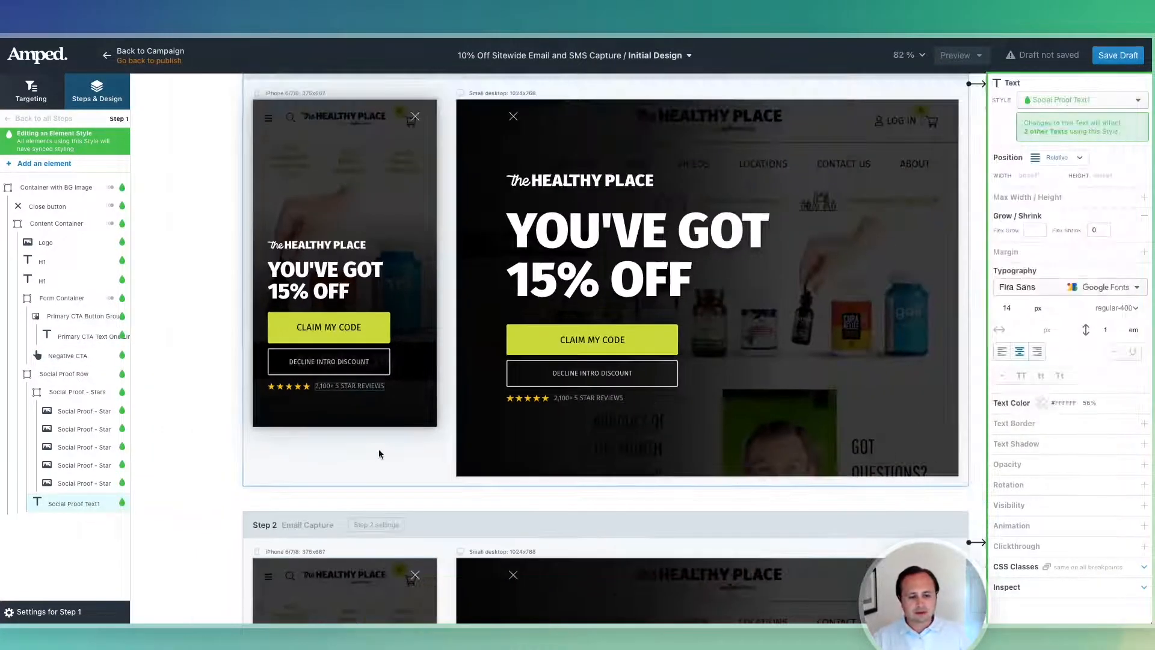
{"action": "scroll", "coordinate": [309, 401], "scroll_direction": "down", "scroll_amount": 3}
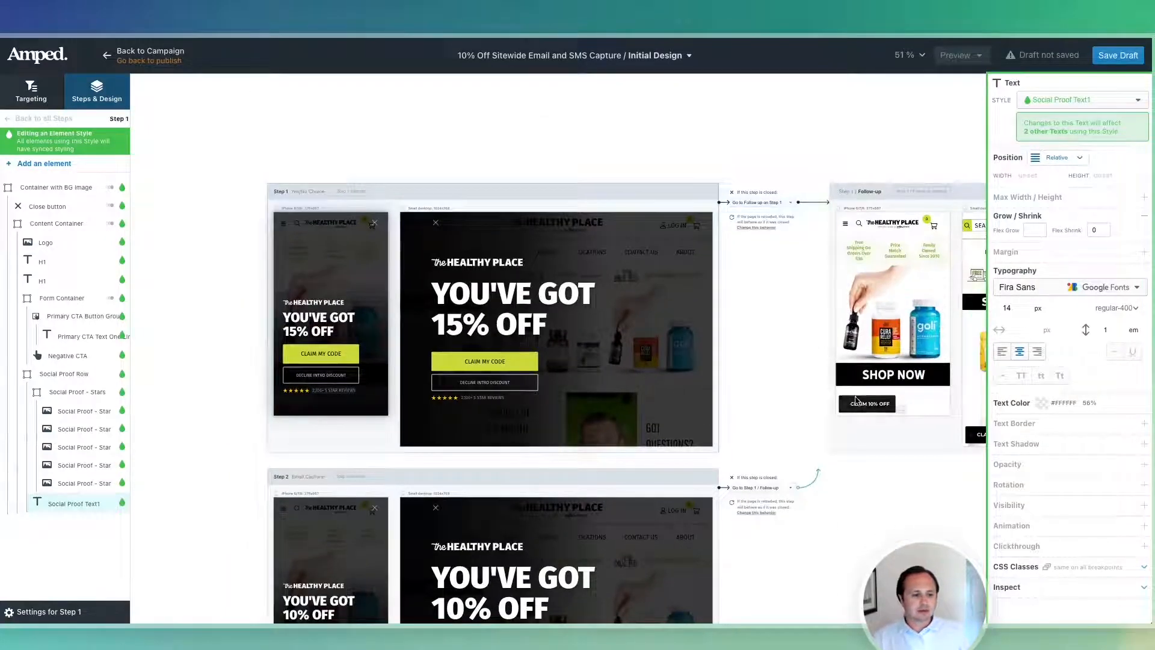
Set the follow-up's CLAIM 10% OFF text to Fira Sans, weight 600.
{"action": "left_click", "coordinate": [877, 408]}
{"action": "left_click", "coordinate": [1035, 308]}
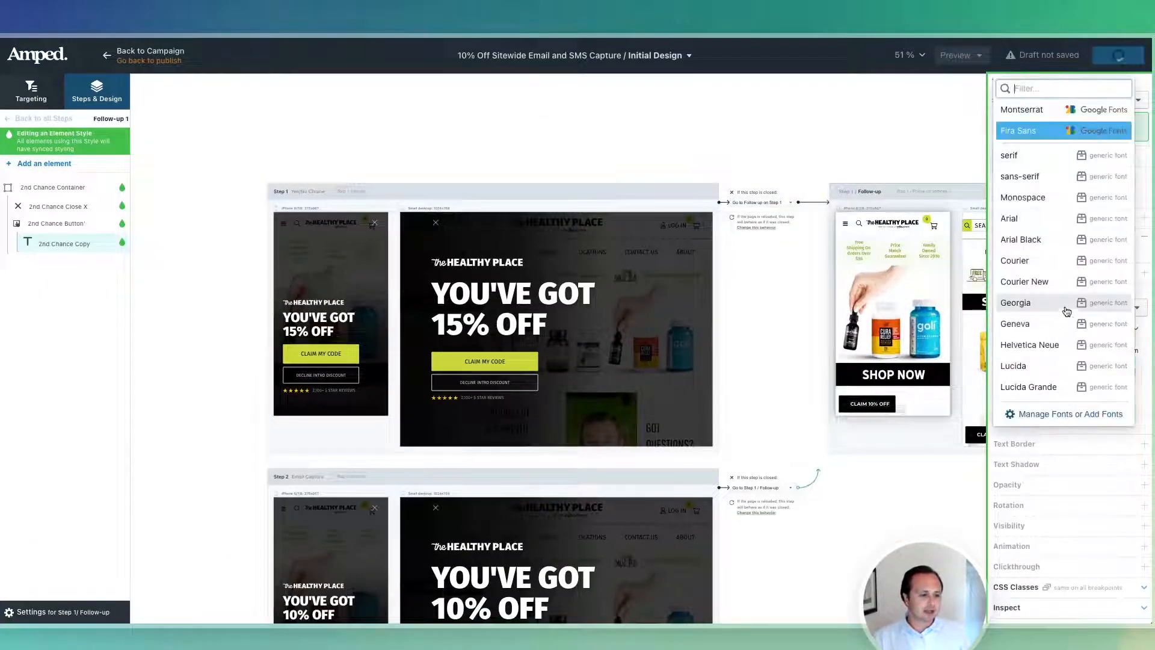
{"action": "left_click", "coordinate": [1047, 133]}
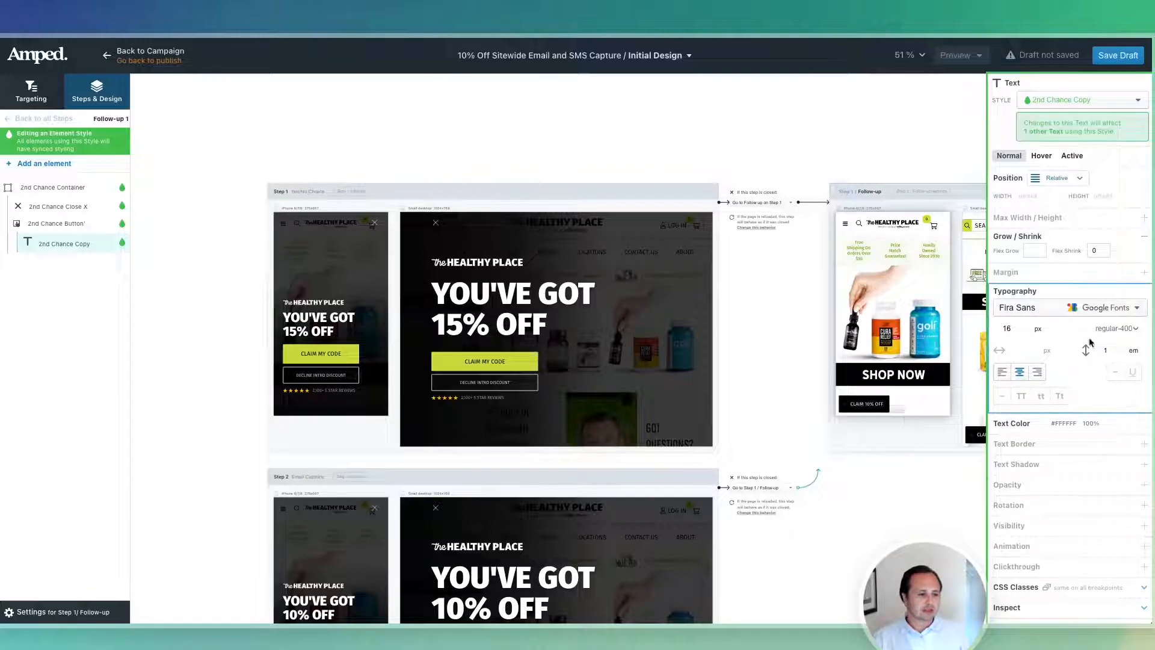
{"action": "left_click", "coordinate": [1126, 329]}
{"action": "left_click", "coordinate": [1130, 283]}
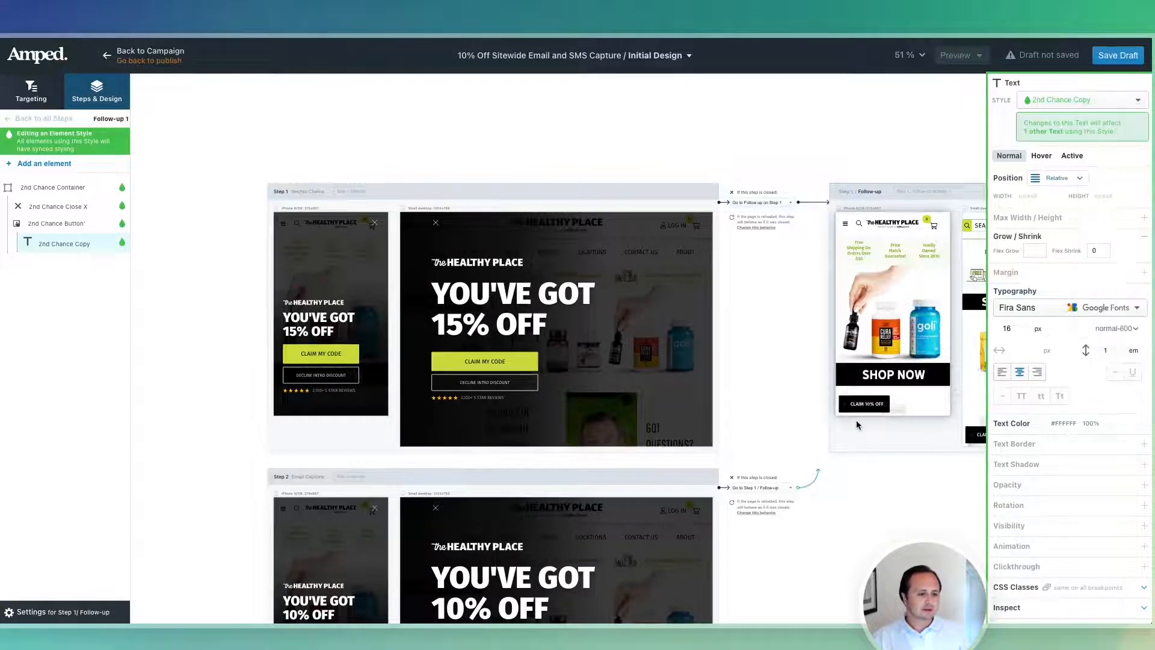
{"action": "scroll", "coordinate": [857, 420], "scroll_direction": "up", "scroll_amount": 5}
{"action": "scroll", "coordinate": [840, 427], "scroll_direction": "down", "scroll_amount": 10}
{"action": "scroll", "coordinate": [516, 461], "scroll_direction": "down", "scroll_amount": 6}
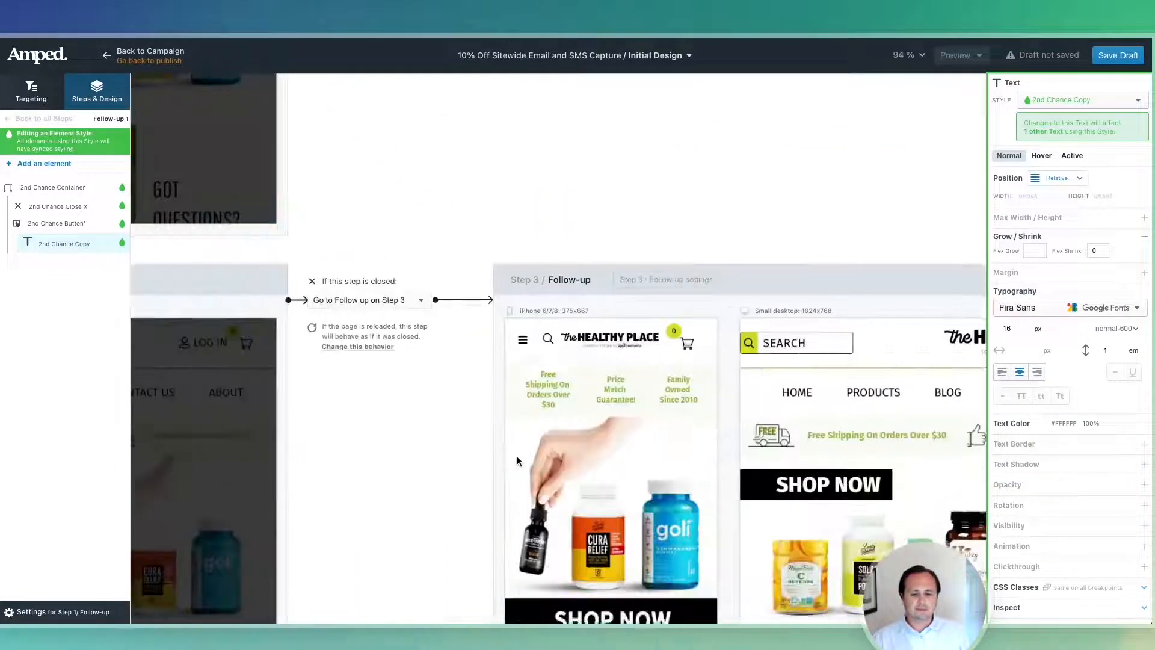
Check the Step 3 CLAIM 10% OFF styling and select Step 4's checkout-code text.
{"action": "left_click", "coordinate": [518, 457]}
{"action": "left_click", "coordinate": [499, 552]}
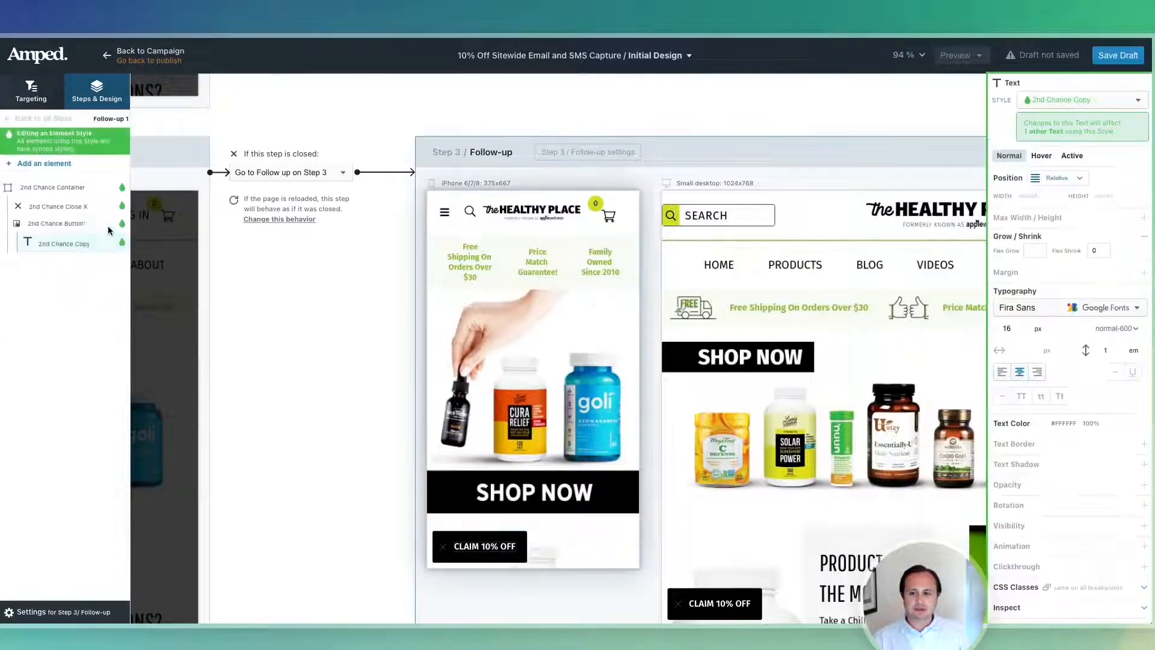
{"action": "scroll", "coordinate": [378, 407], "scroll_direction": "down", "scroll_amount": 5}
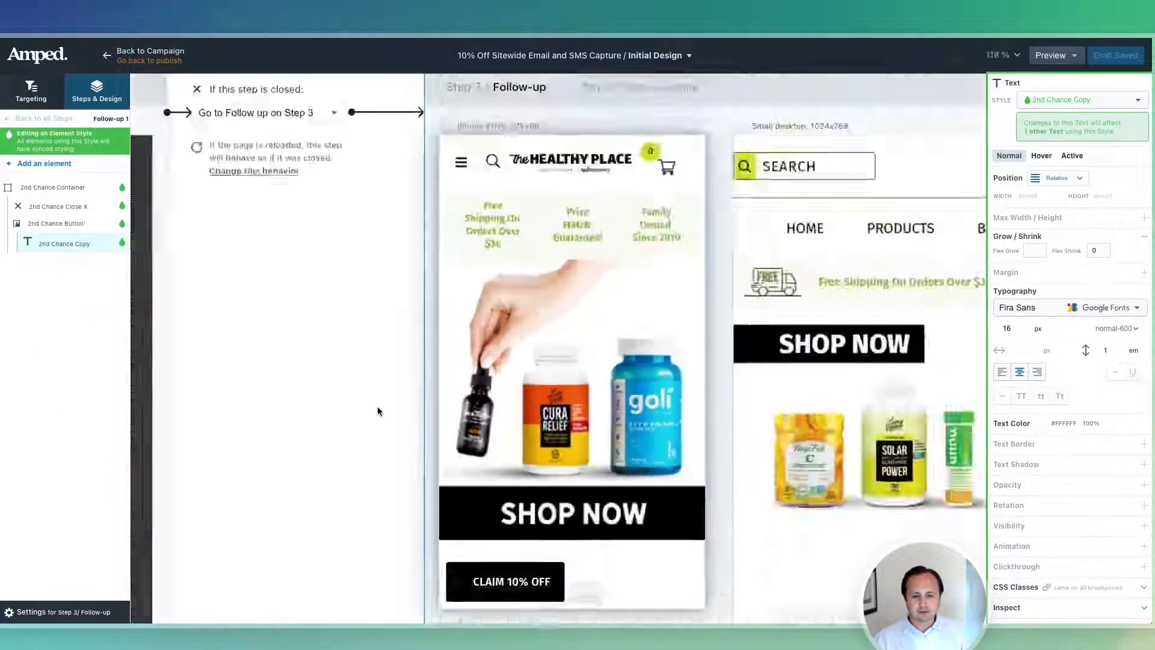
{"action": "scroll", "coordinate": [377, 407], "scroll_direction": "down", "scroll_amount": 5}
{"action": "scroll", "coordinate": [369, 364], "scroll_direction": "left", "scroll_amount": 3}
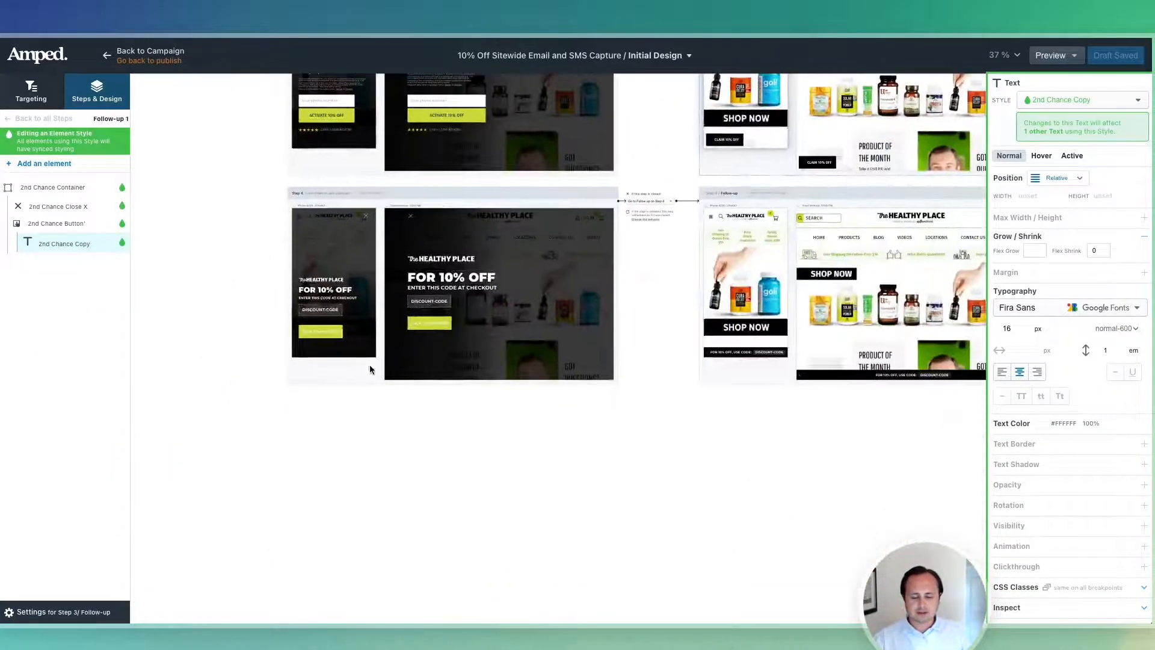
{"action": "left_click", "coordinate": [325, 299]}
{"action": "scroll", "coordinate": [334, 304], "scroll_direction": "up", "scroll_amount": 5}
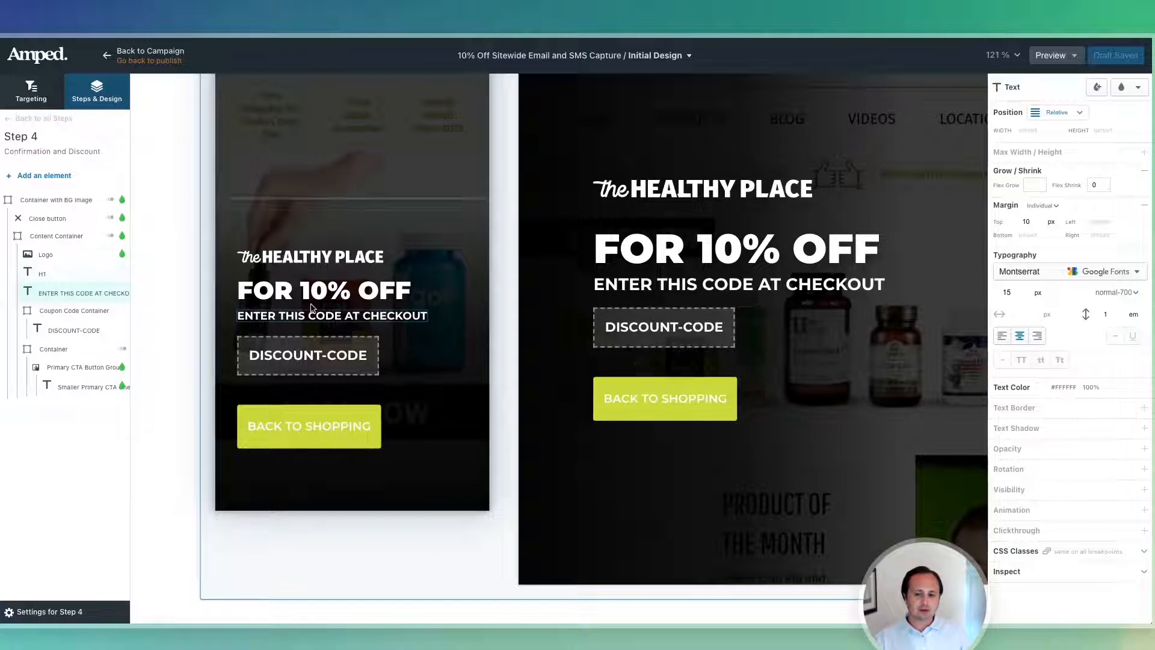
Set the FOR 10% OFF headline to Fira Sans, weight 700.
{"action": "left_click", "coordinate": [383, 292]}
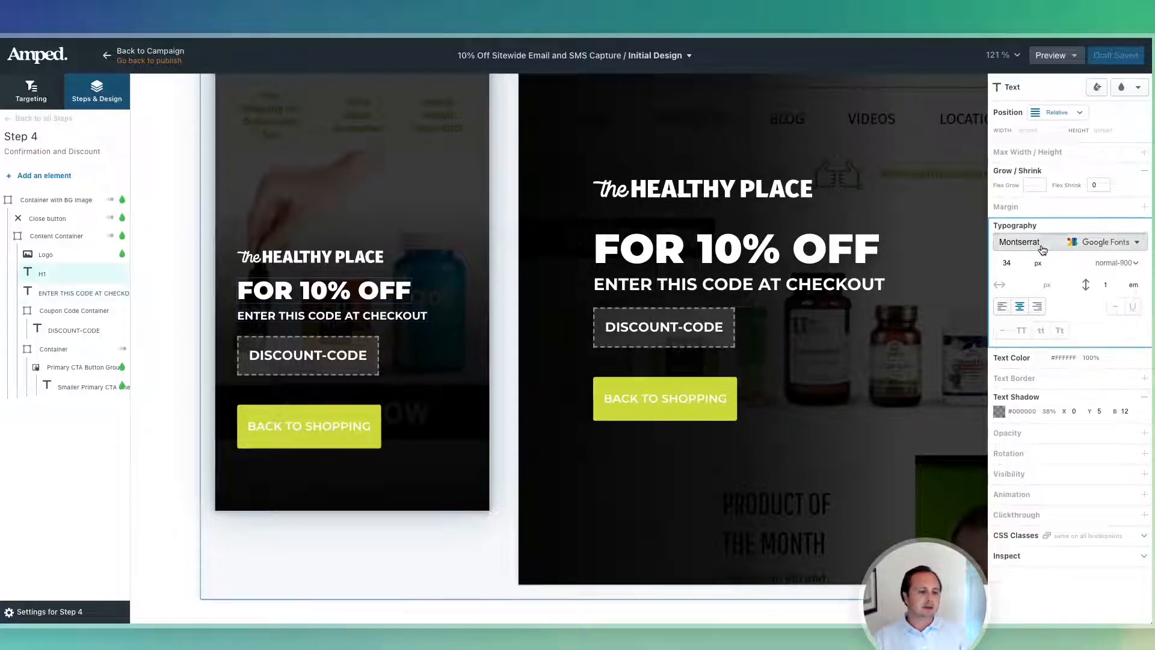
{"action": "left_click", "coordinate": [1024, 241]}
{"action": "left_click", "coordinate": [1045, 299]}
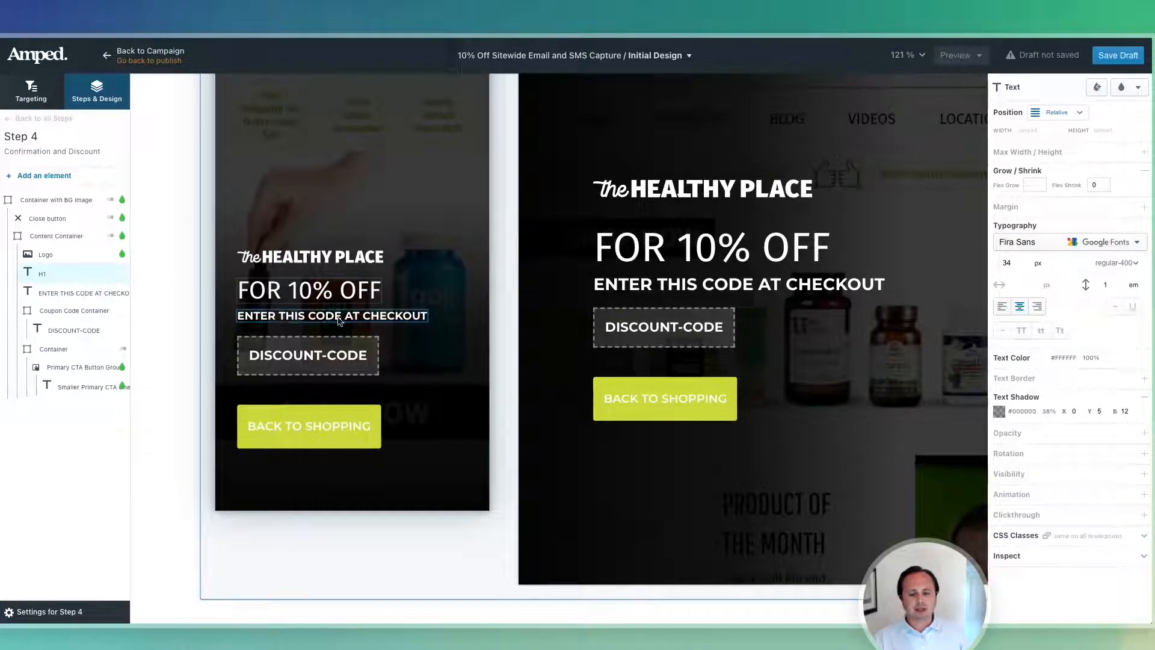
{"action": "left_click", "coordinate": [1118, 263]}
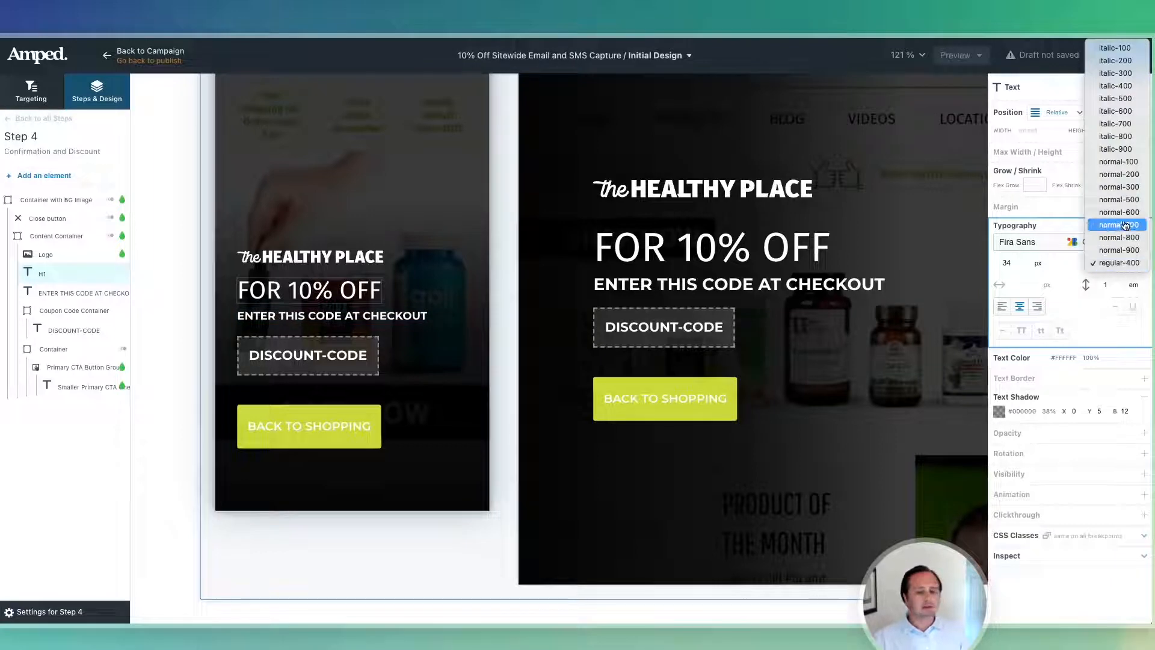
{"action": "left_click", "coordinate": [1124, 225]}
Switch ENTER THIS CODE AT CHECKOUT to Fira Sans, then view the campaign's targeting rules.
{"action": "left_click", "coordinate": [332, 316]}
{"action": "left_click", "coordinate": [1085, 274]}
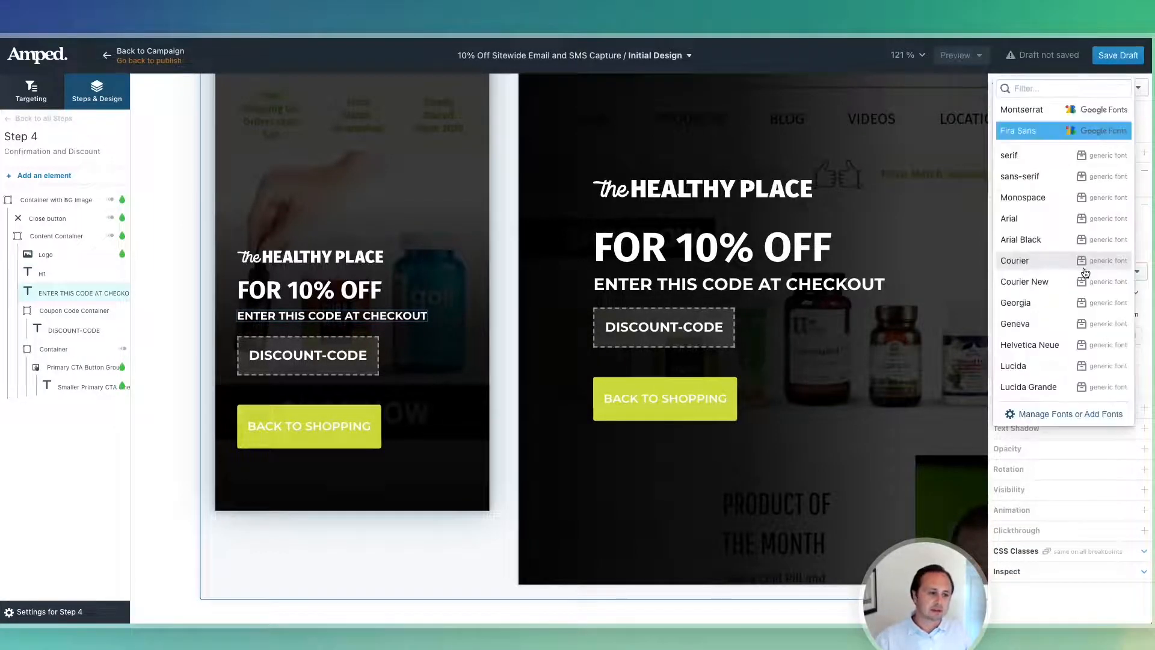
{"action": "left_click", "coordinate": [1018, 131]}
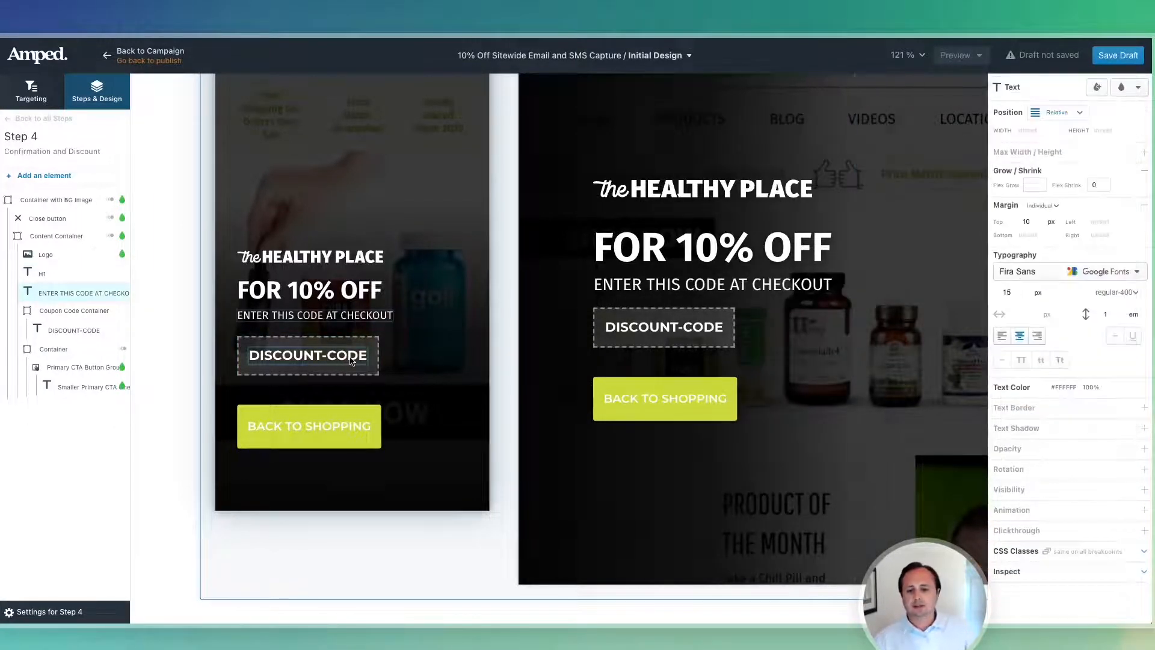
{"action": "scroll", "coordinate": [355, 360], "scroll_direction": "down", "scroll_amount": 6}
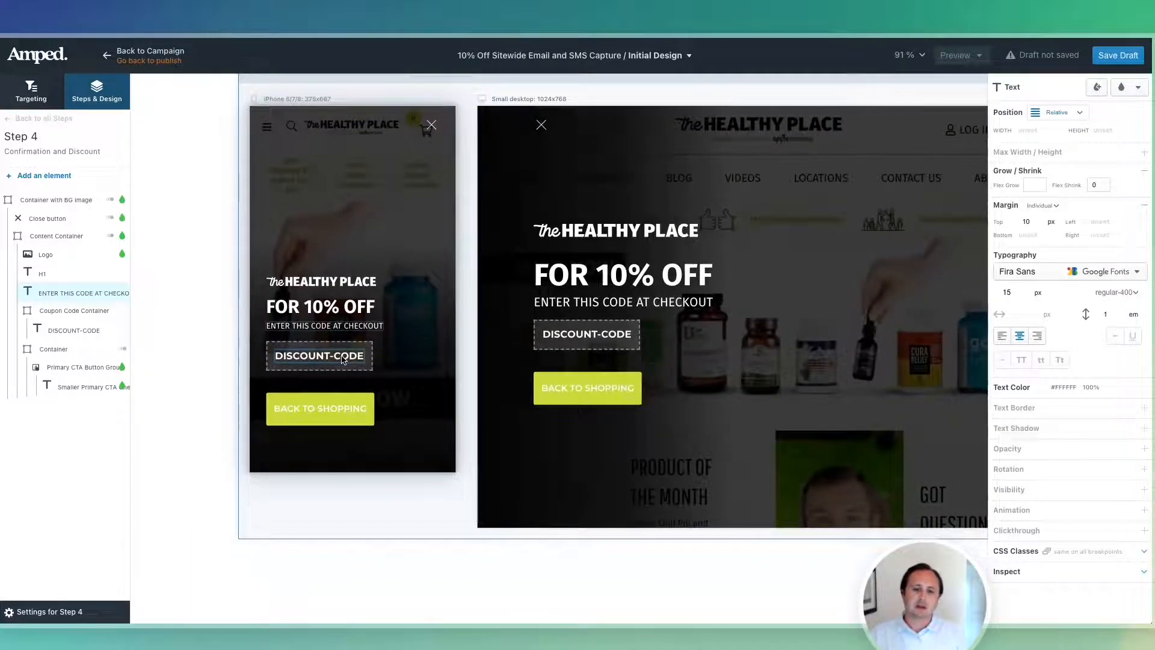
{"action": "scroll", "coordinate": [339, 359], "scroll_direction": "up", "scroll_amount": 3}
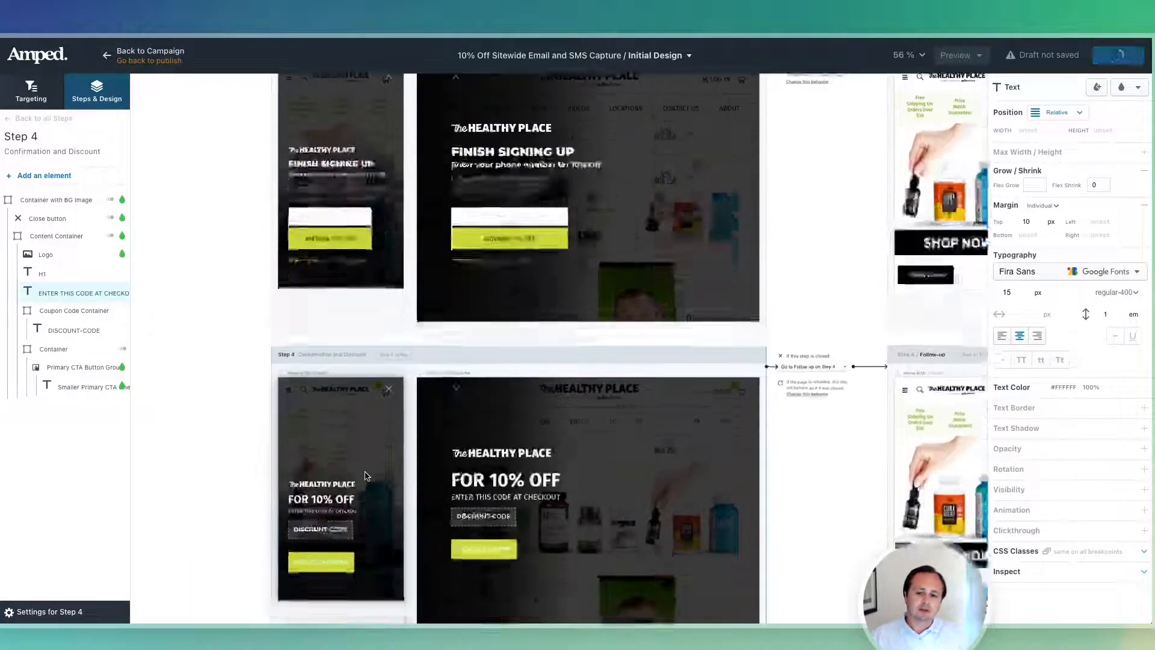
{"action": "scroll", "coordinate": [335, 535], "scroll_direction": "up", "scroll_amount": 10}
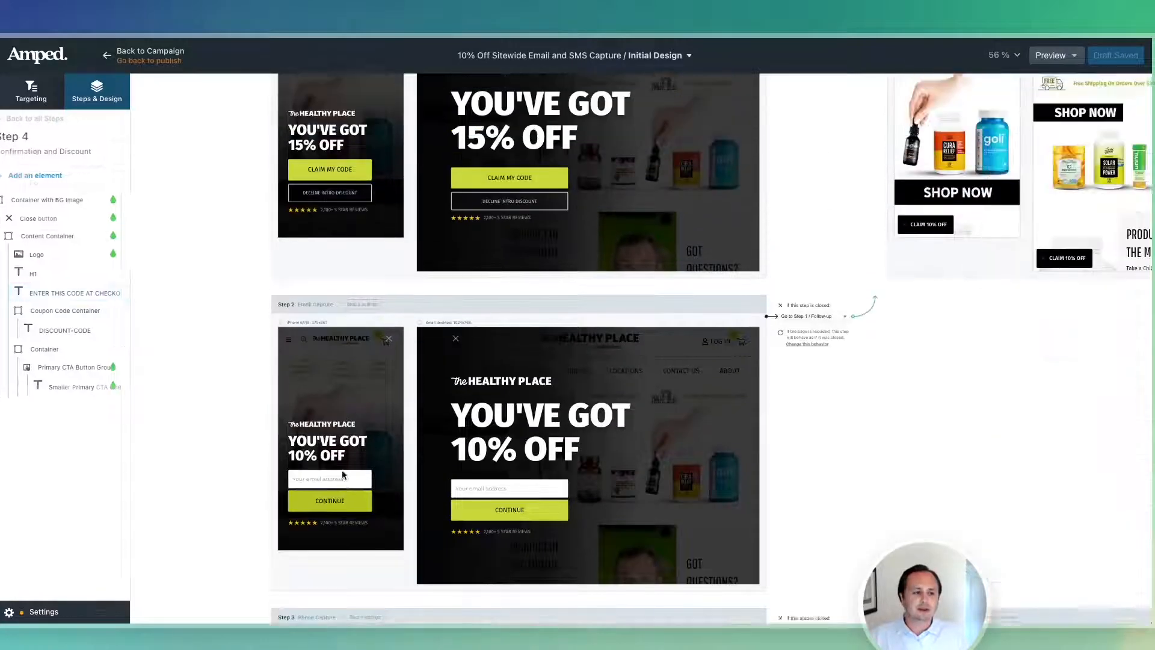
{"action": "left_click", "coordinate": [303, 382]}
{"action": "left_click", "coordinate": [33, 100]}
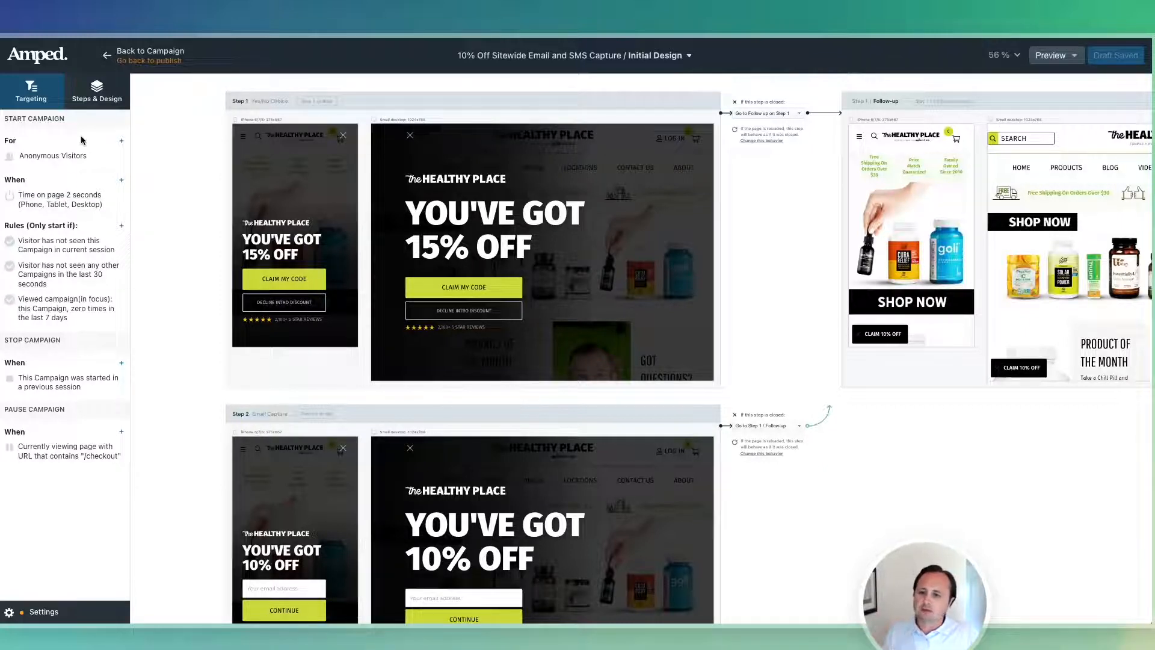
Return to the Dashboard and go to Segments from The Healthy Place account menu.
{"action": "left_click", "coordinate": [41, 59]}
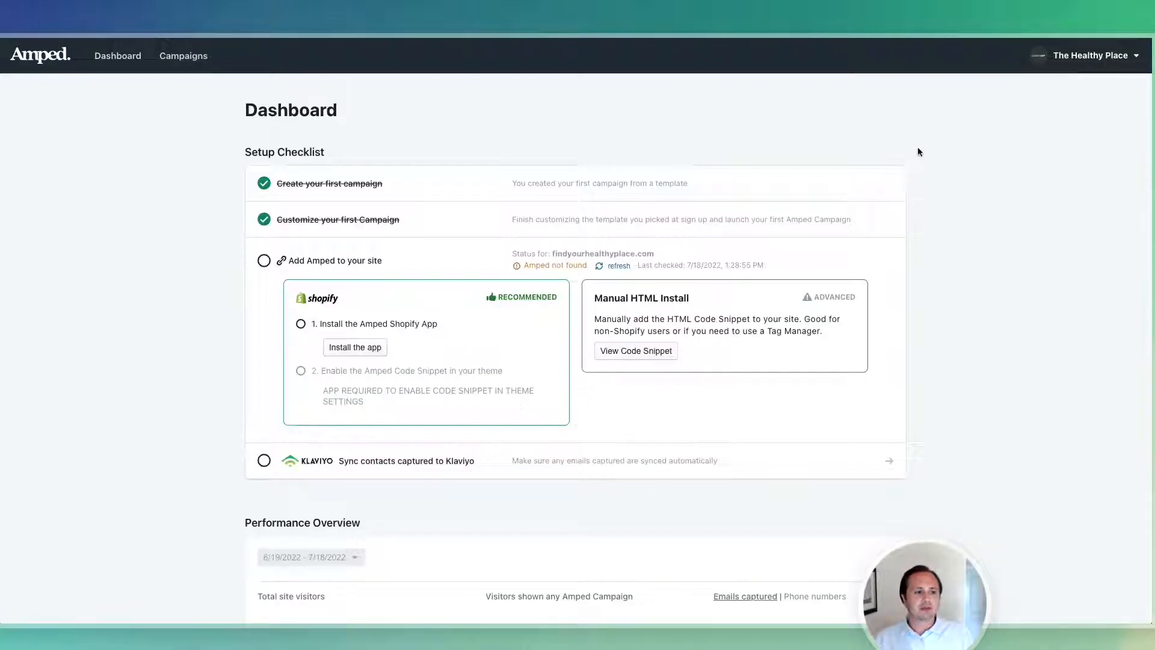
{"action": "key", "text": "ctrl+Right"}
{"action": "key", "text": "ctrl+Left"}
{"action": "key", "text": "ctrl+Right"}
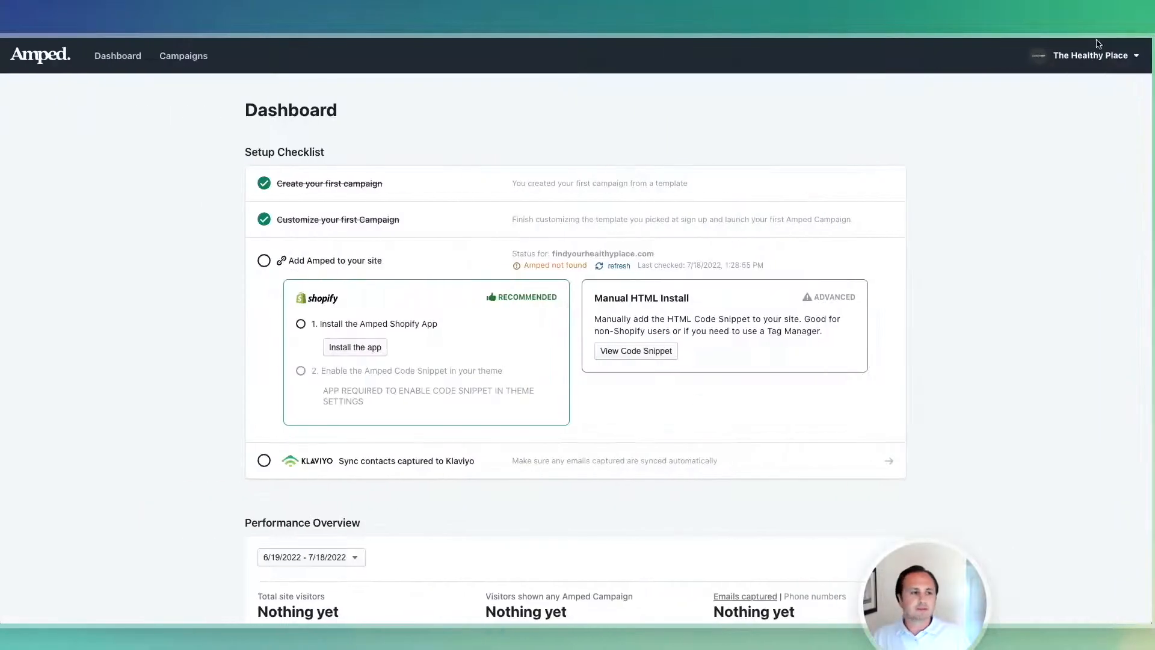
{"action": "left_click", "coordinate": [1097, 54]}
{"action": "left_click", "coordinate": [1053, 83]}
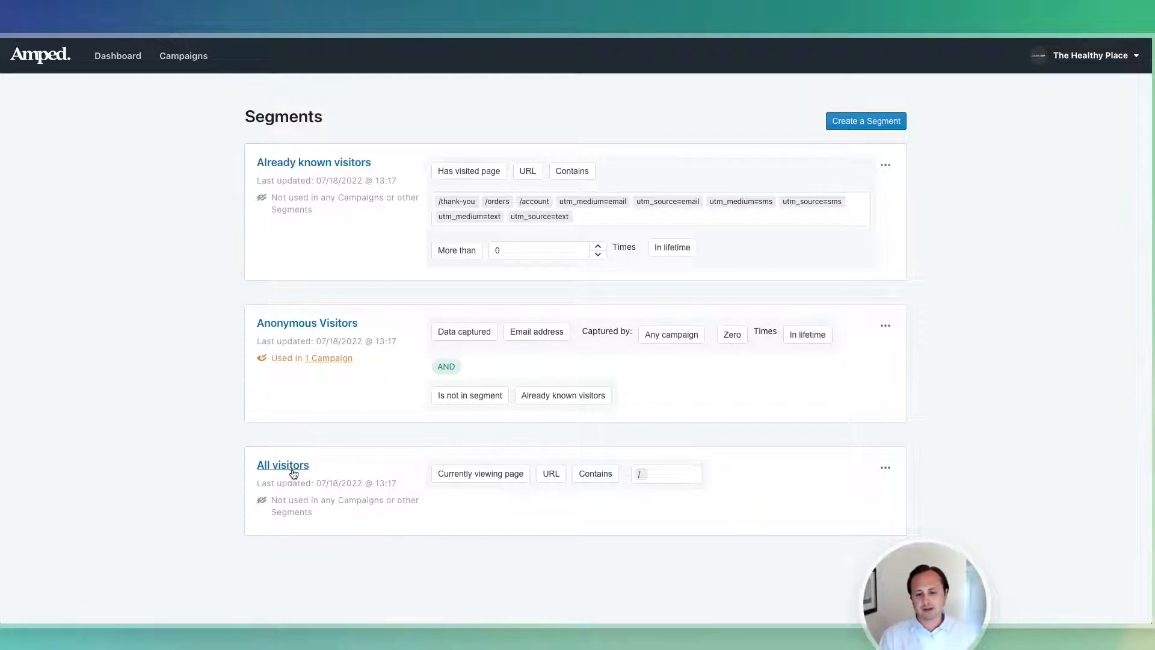
Choose Edit from the Already known visitors segment's options menu.
{"action": "left_click", "coordinate": [886, 165]}
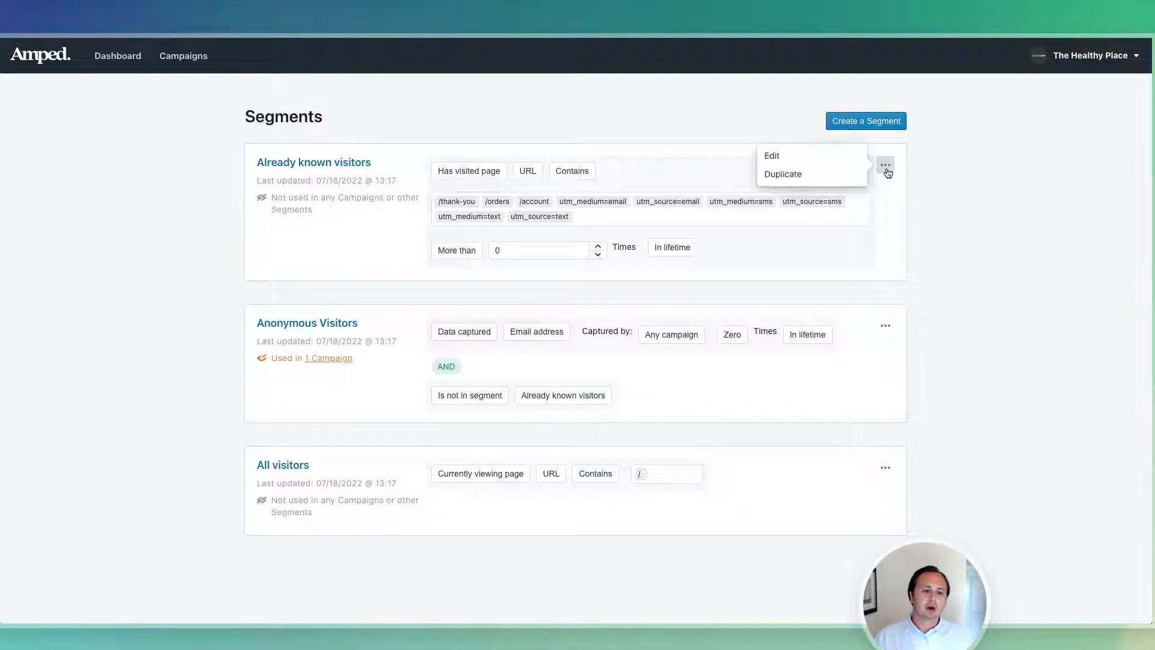
{"action": "left_click", "coordinate": [368, 229]}
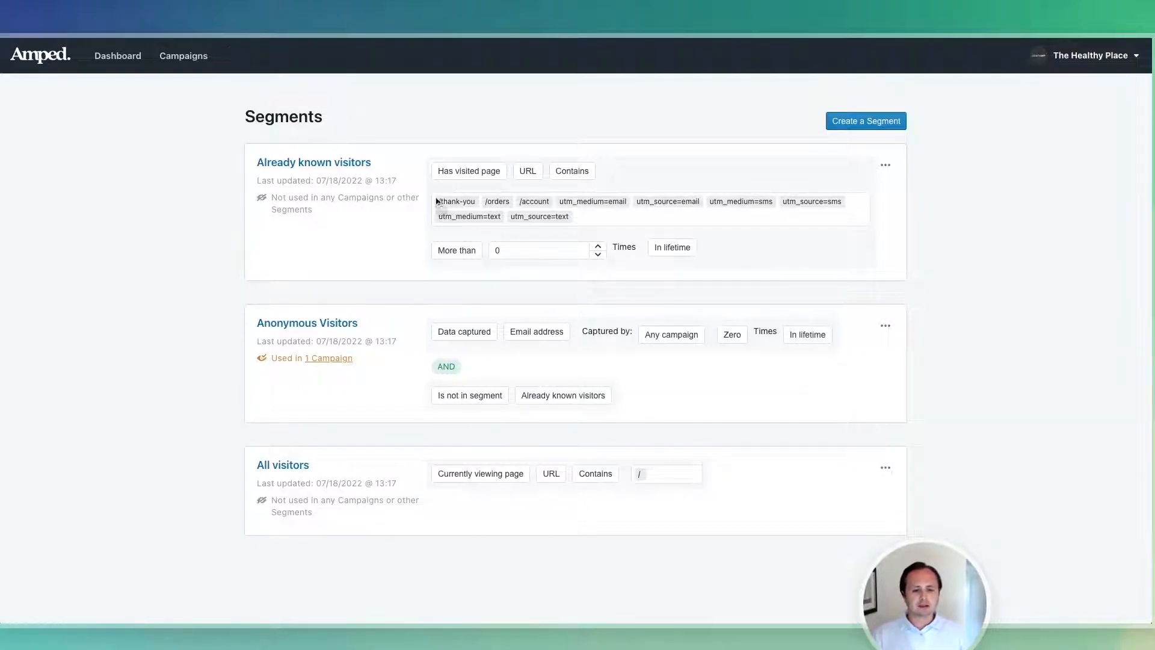
{"action": "left_click", "coordinate": [886, 164]}
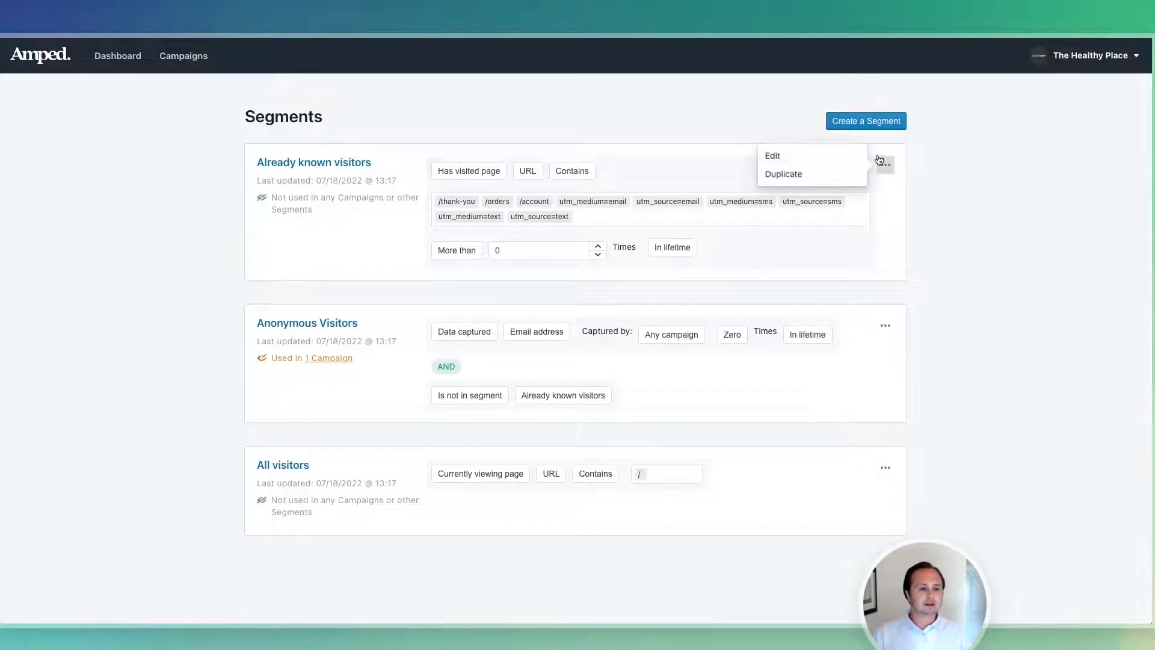
{"action": "left_click", "coordinate": [827, 154]}
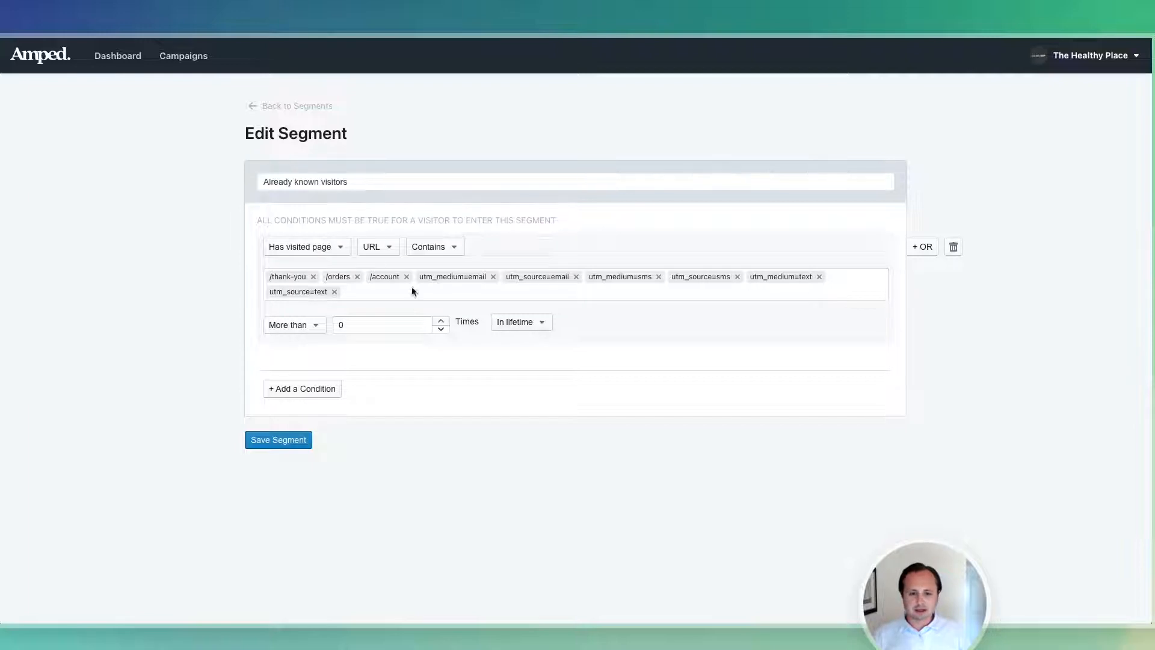
Add an OR condition for Klaviyo identity (Known) and save the segment.
{"action": "left_click", "coordinate": [913, 252]}
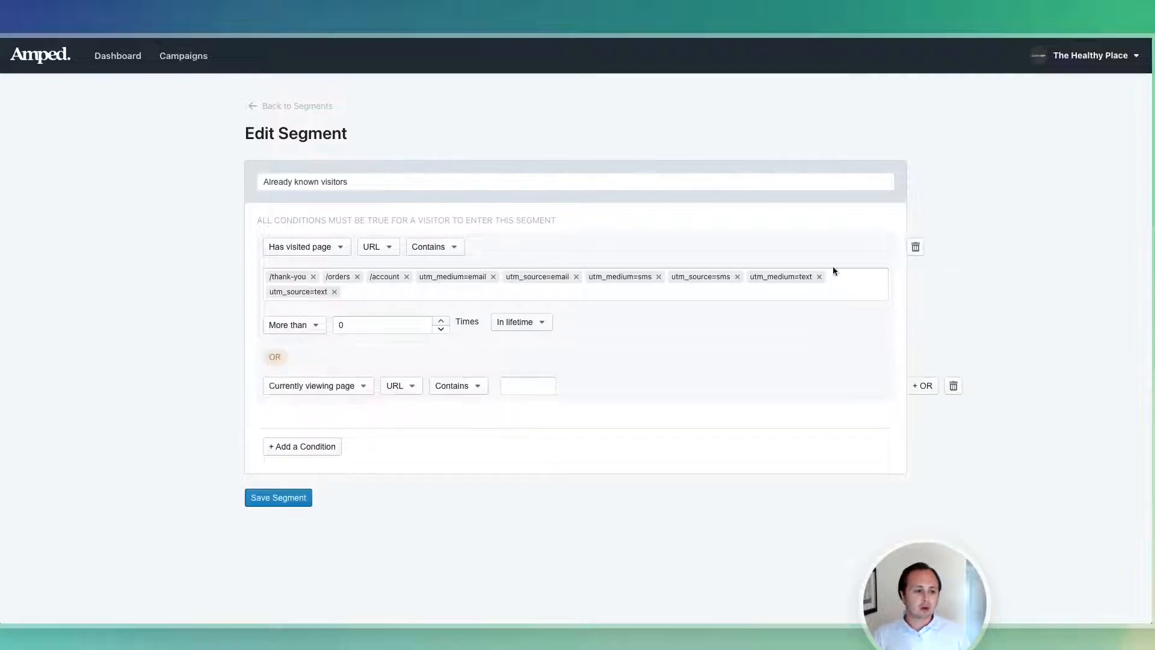
{"action": "left_click", "coordinate": [330, 390]}
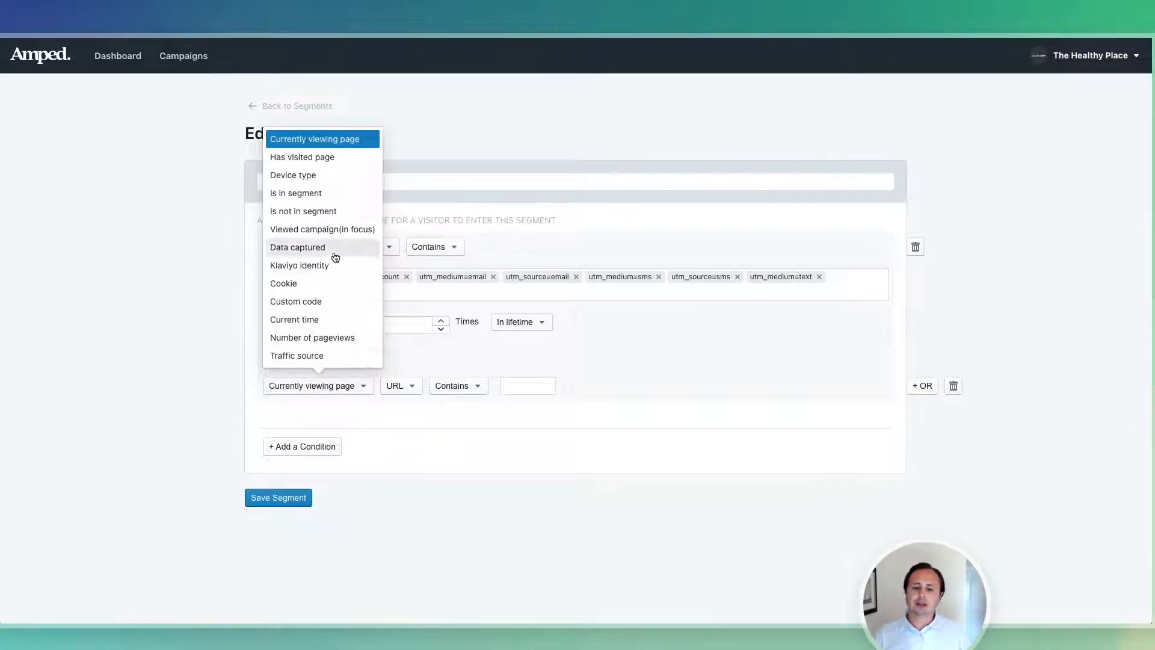
{"action": "left_click", "coordinate": [301, 266]}
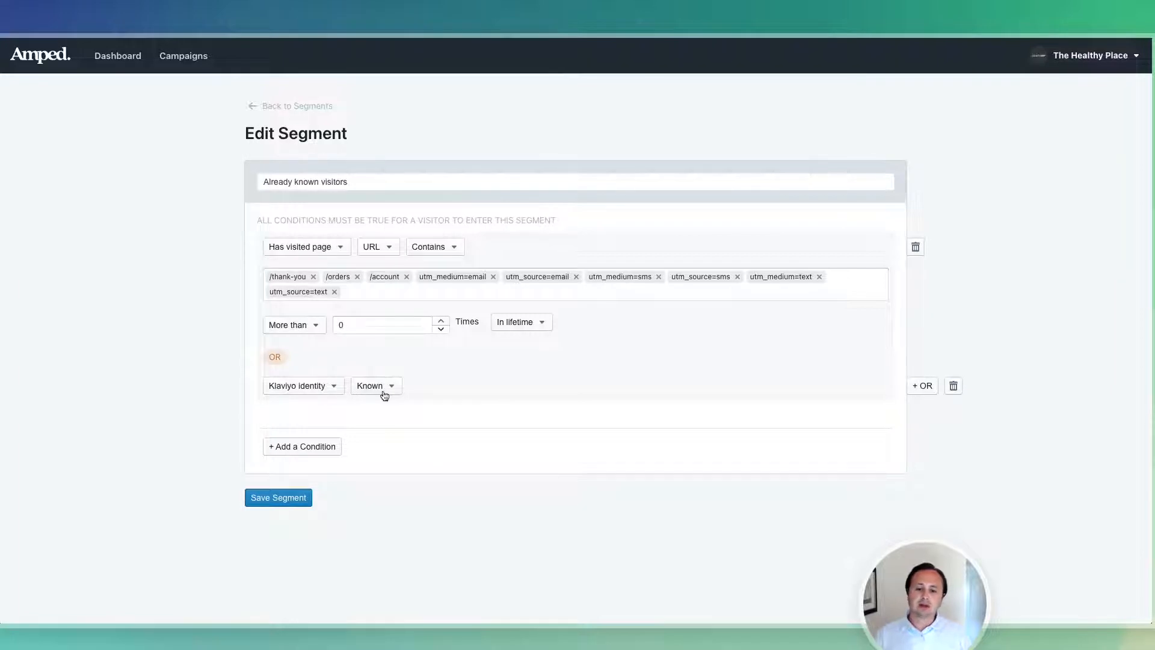
{"action": "left_click", "coordinate": [297, 497]}
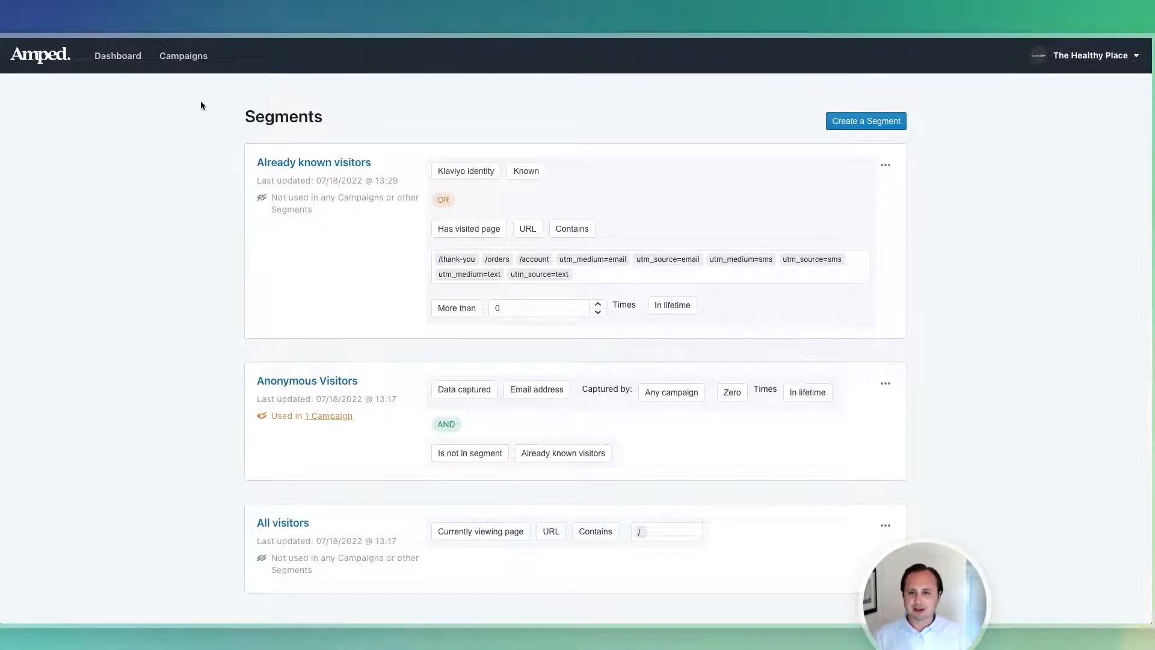
Open Integrations from the account menu and view the Manual Code Snippet Install.
{"action": "left_click", "coordinate": [1090, 61]}
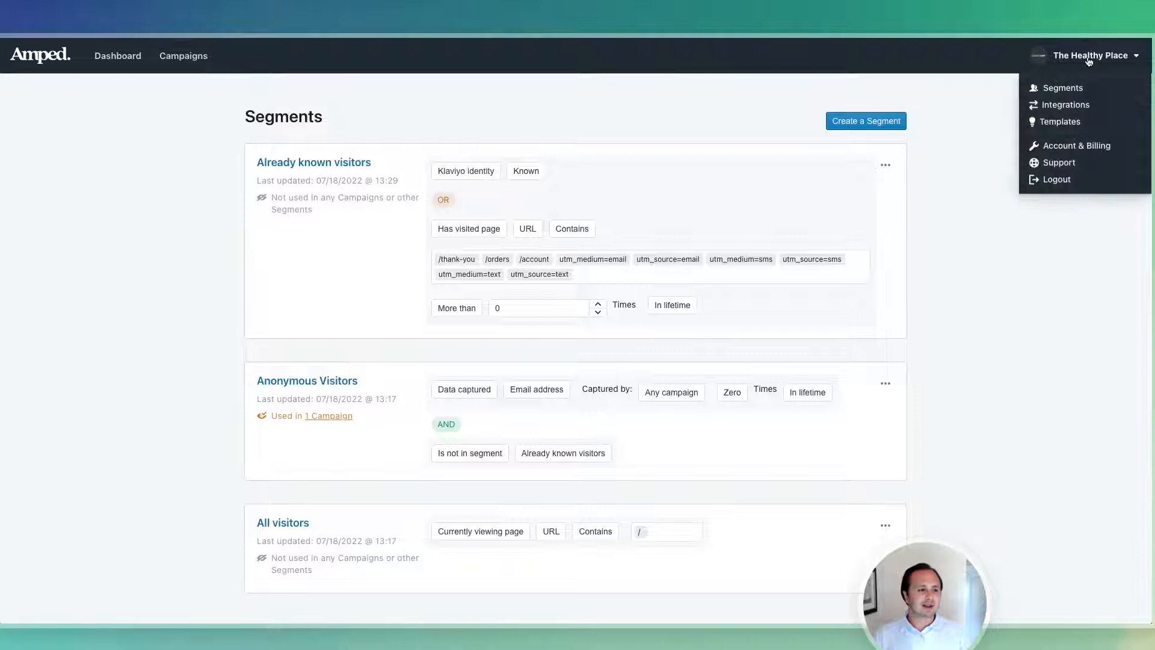
{"action": "left_click", "coordinate": [1064, 105]}
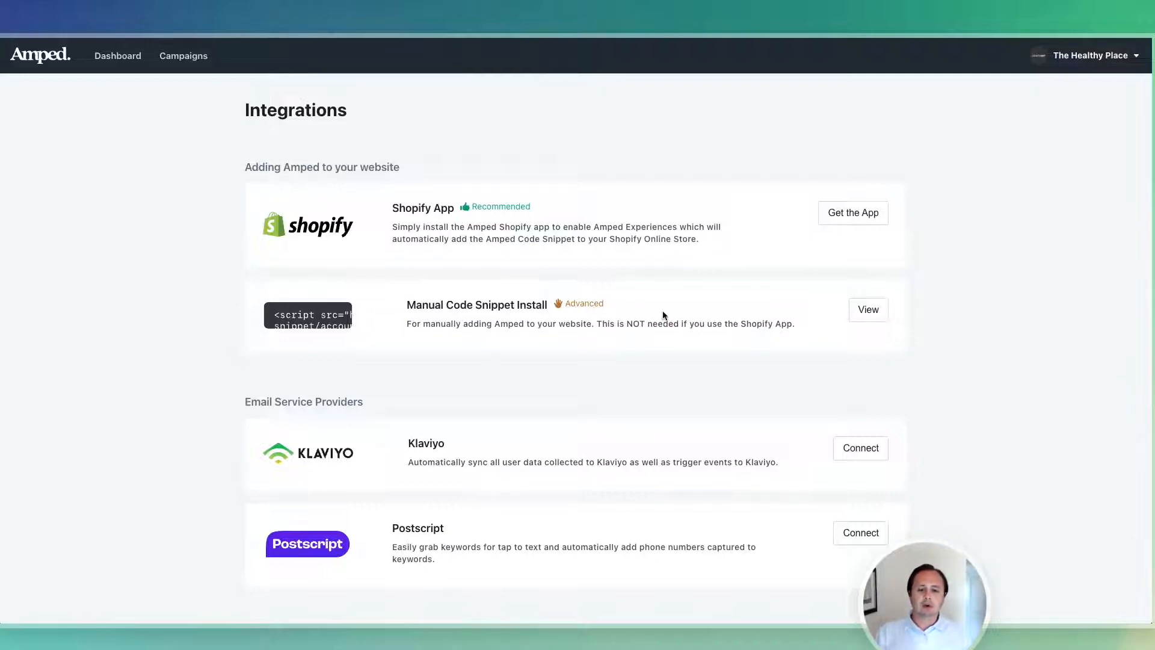
{"action": "left_click", "coordinate": [859, 311]}
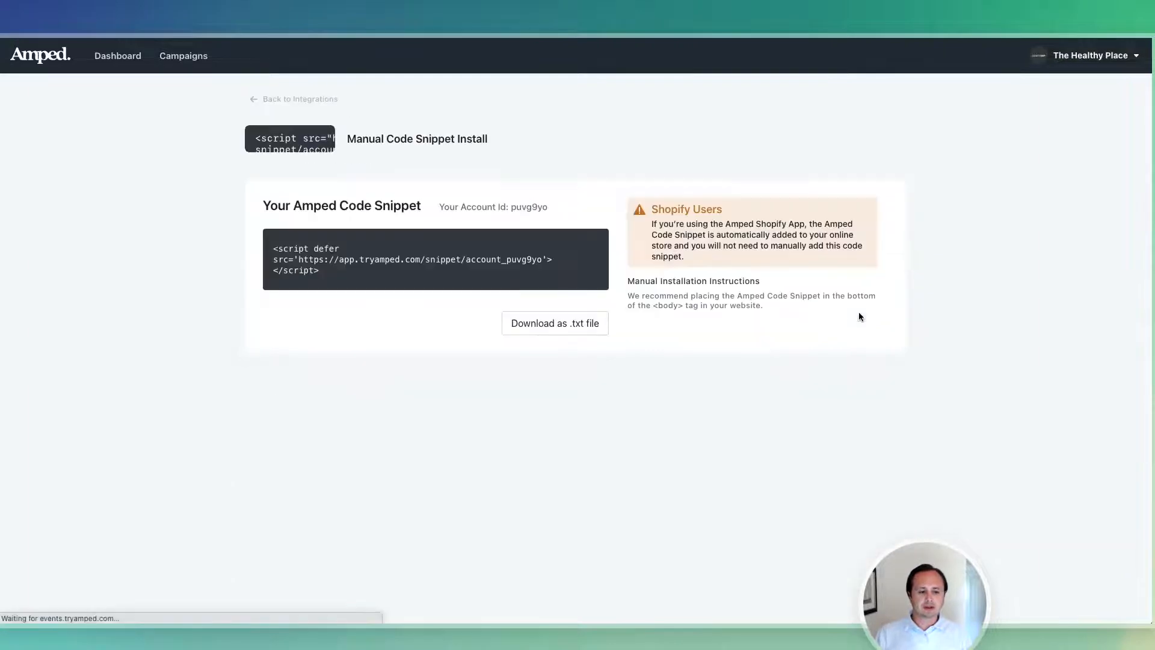
{"action": "left_click", "coordinate": [295, 100]}
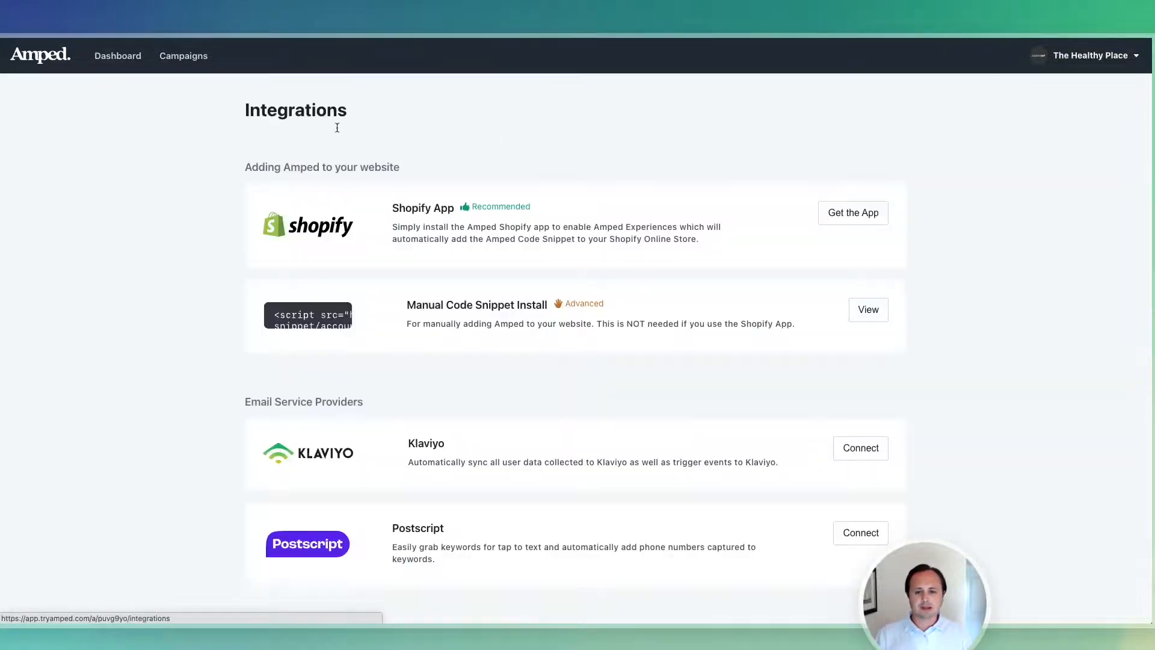
Open the Shopify Get the App listing and scroll through the integration options.
{"action": "left_click", "coordinate": [880, 213]}
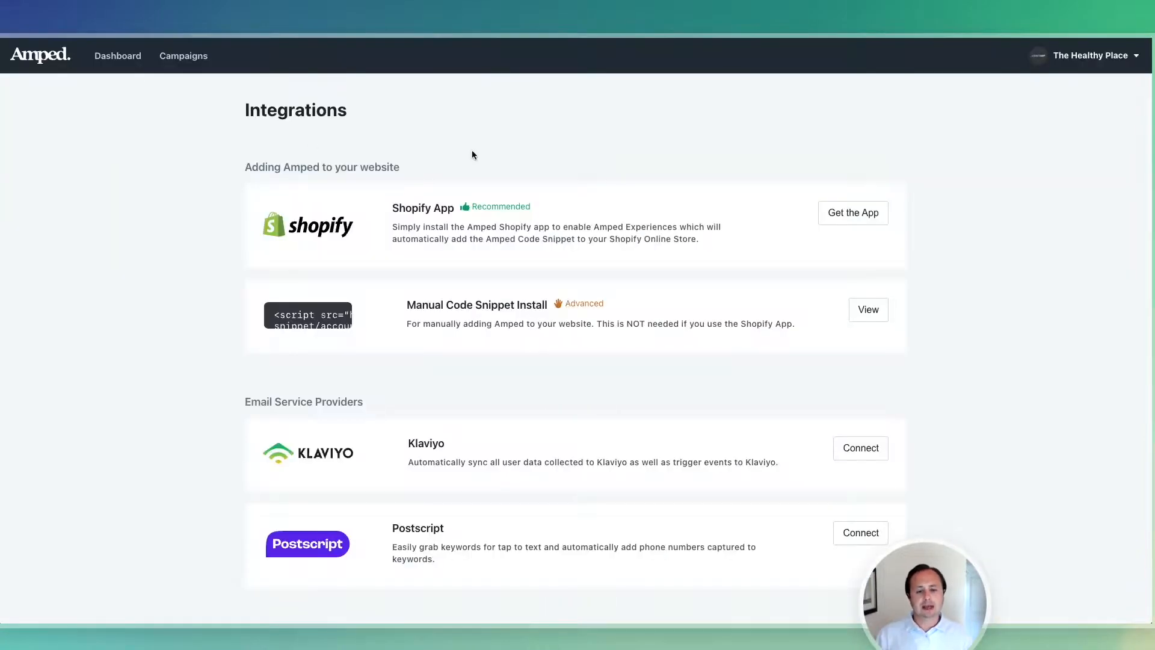
{"action": "scroll", "coordinate": [472, 155], "scroll_direction": "down", "scroll_amount": 5}
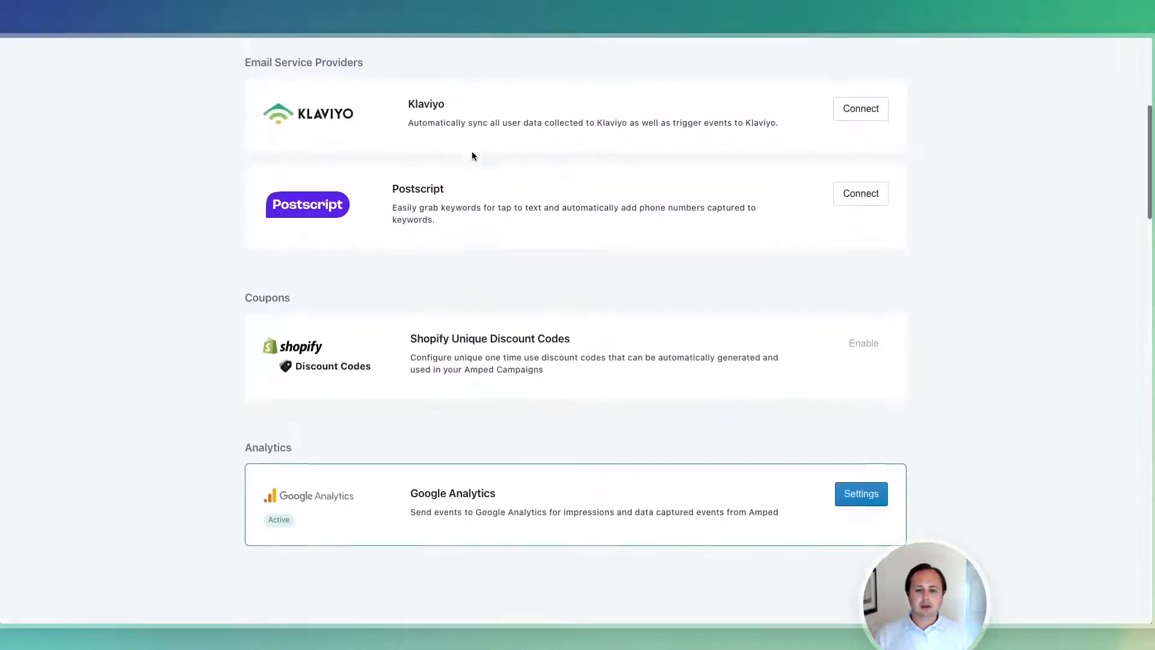
{"action": "scroll", "coordinate": [472, 156], "scroll_direction": "down", "scroll_amount": 1}
{"action": "scroll", "coordinate": [472, 155], "scroll_direction": "up", "scroll_amount": 1}
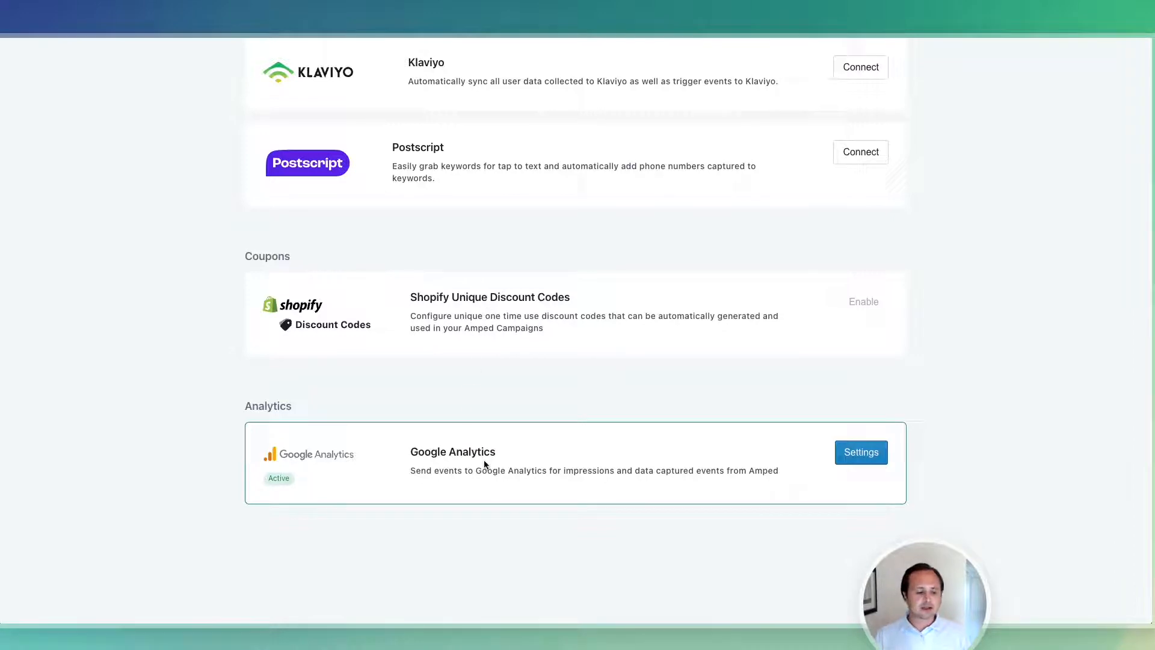
{"action": "scroll", "coordinate": [576, 320], "scroll_direction": "up", "scroll_amount": 6}
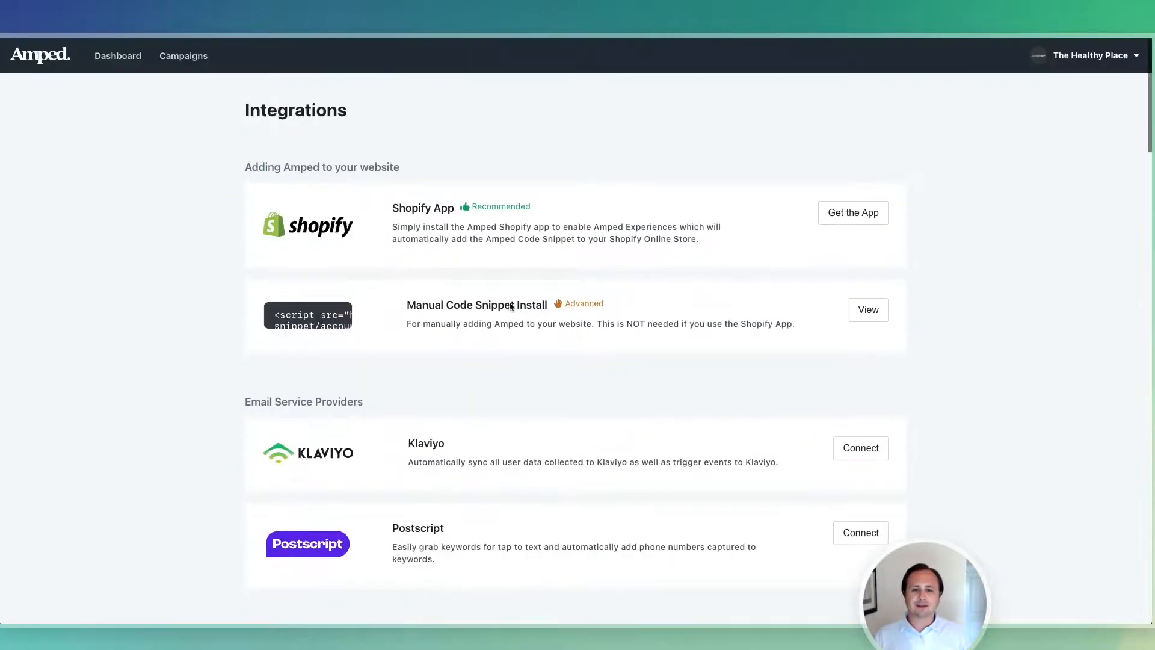
Open the 10% Off Sitewide Email and SMS Capture campaign and publish it live.
{"action": "left_click", "coordinate": [180, 56]}
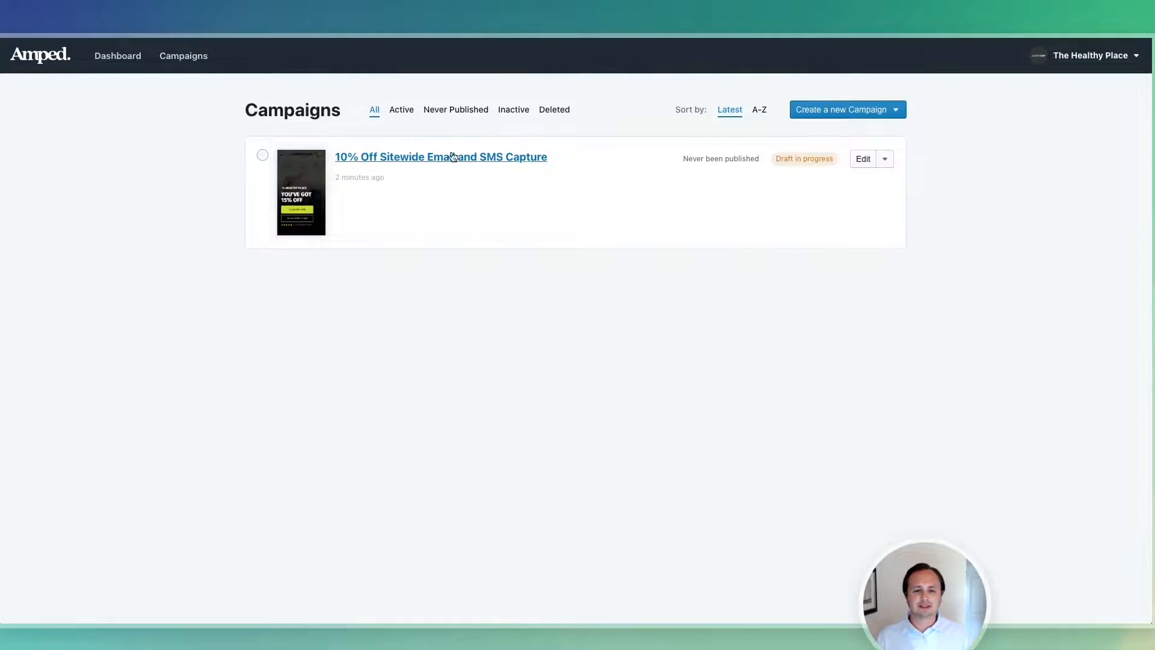
{"action": "left_click", "coordinate": [452, 157]}
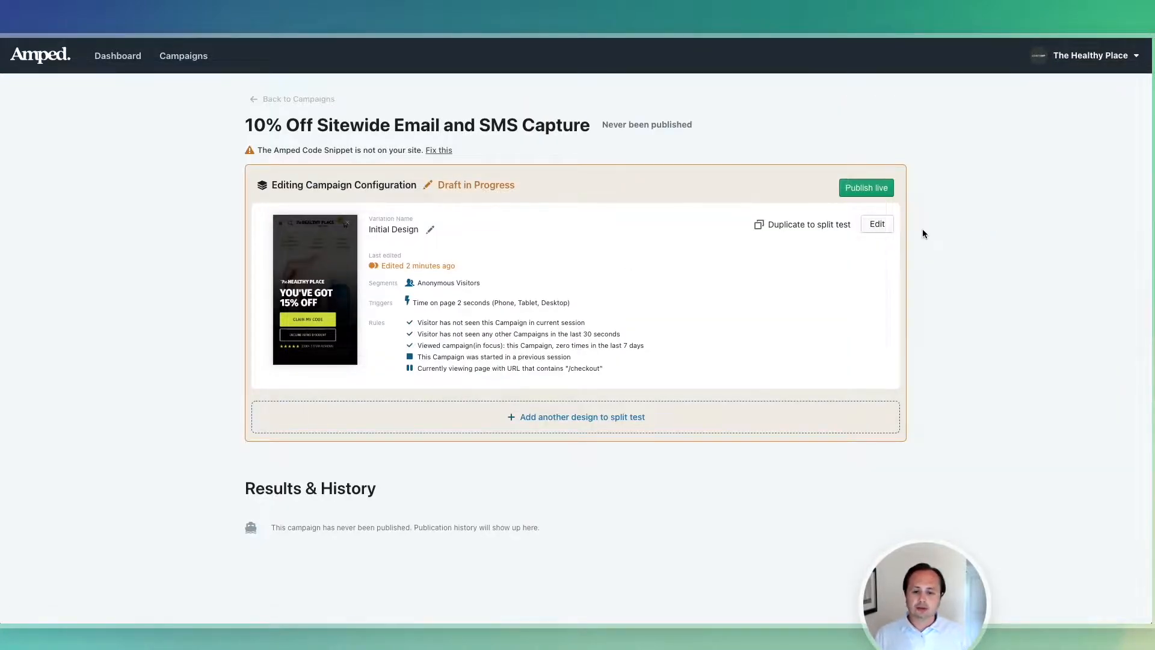
{"action": "left_click", "coordinate": [865, 189]}
{"action": "left_click", "coordinate": [641, 364]}
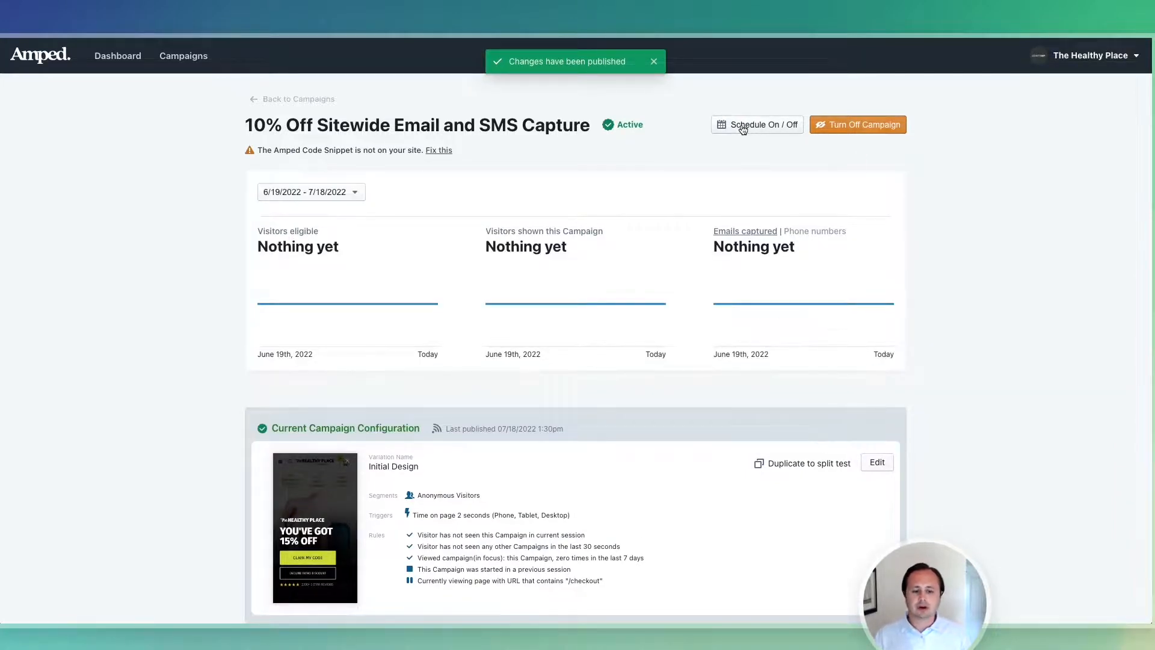
Duplicate the Initial Design into Variation B for a 50/50 split test and review both variations.
{"action": "scroll", "coordinate": [767, 349], "scroll_direction": "down", "scroll_amount": 2}
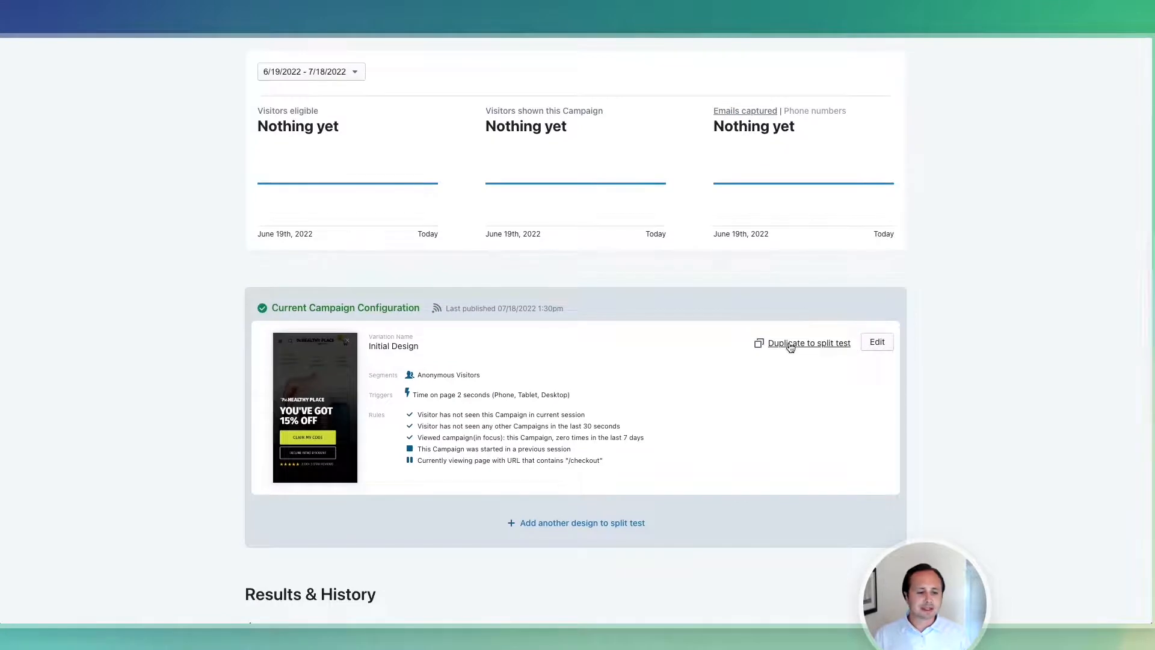
{"action": "left_click", "coordinate": [790, 347]}
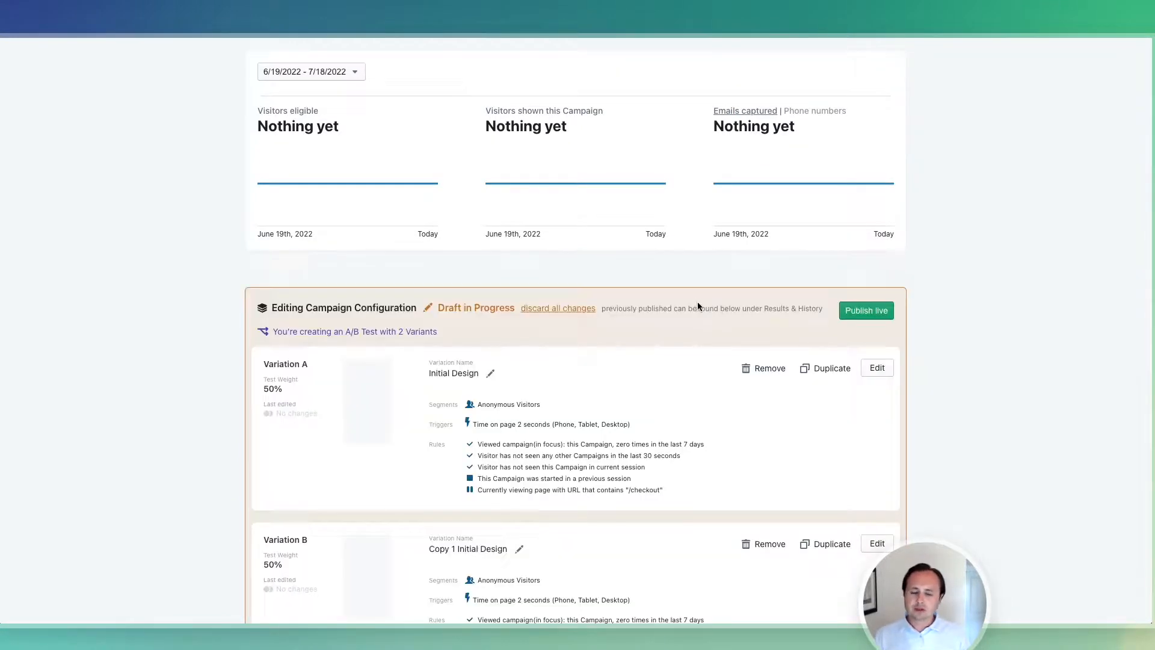
{"action": "scroll", "coordinate": [698, 304], "scroll_direction": "down", "scroll_amount": 2}
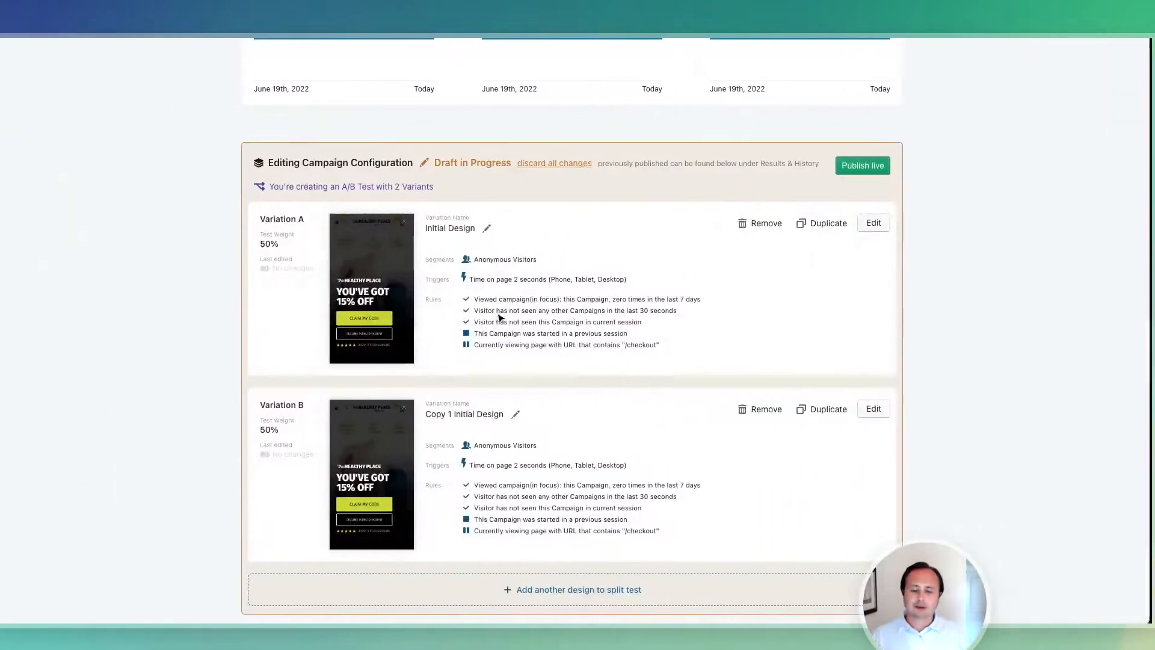
{"action": "scroll", "coordinate": [498, 313], "scroll_direction": "up", "scroll_amount": 5}
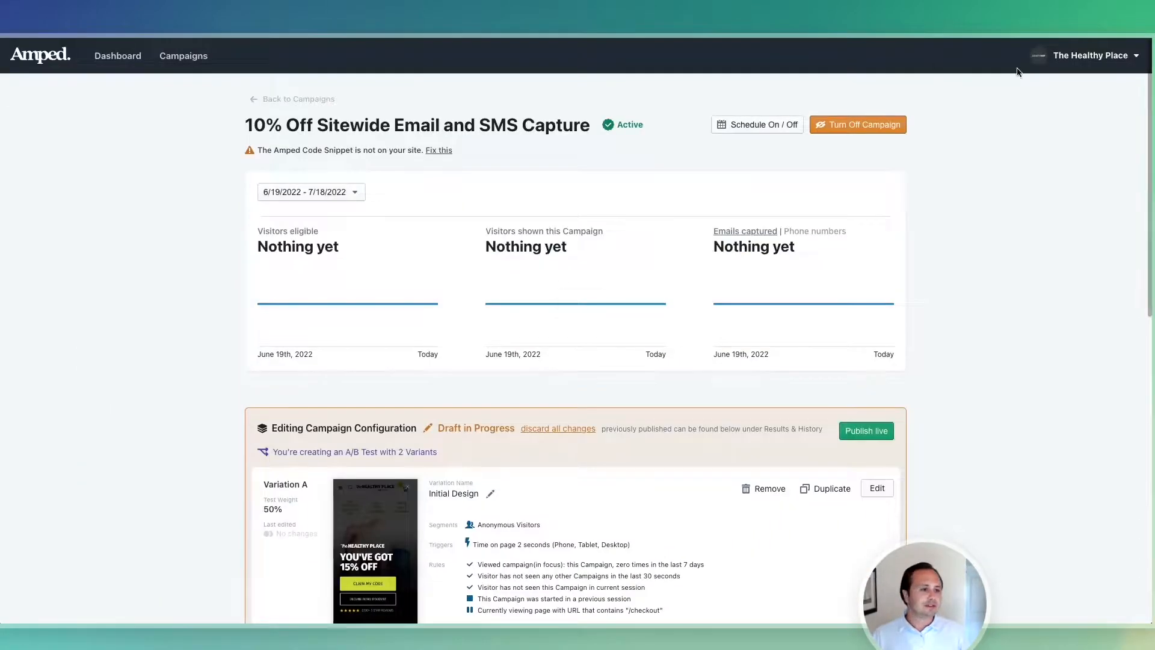
{"action": "left_click", "coordinate": [1081, 62]}
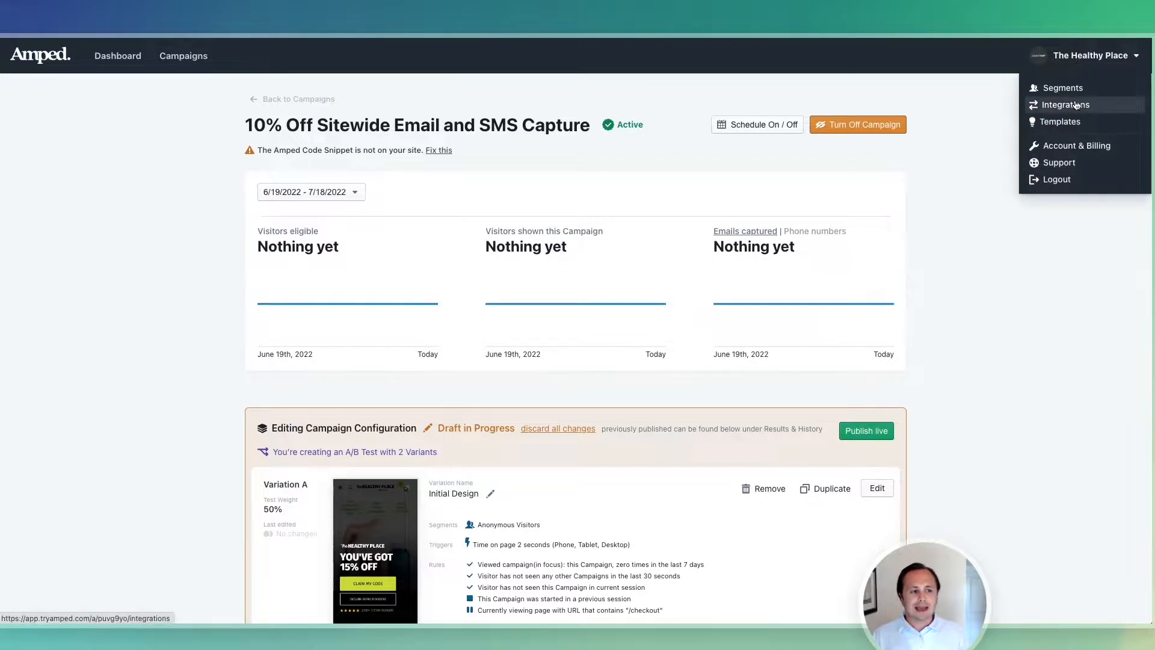